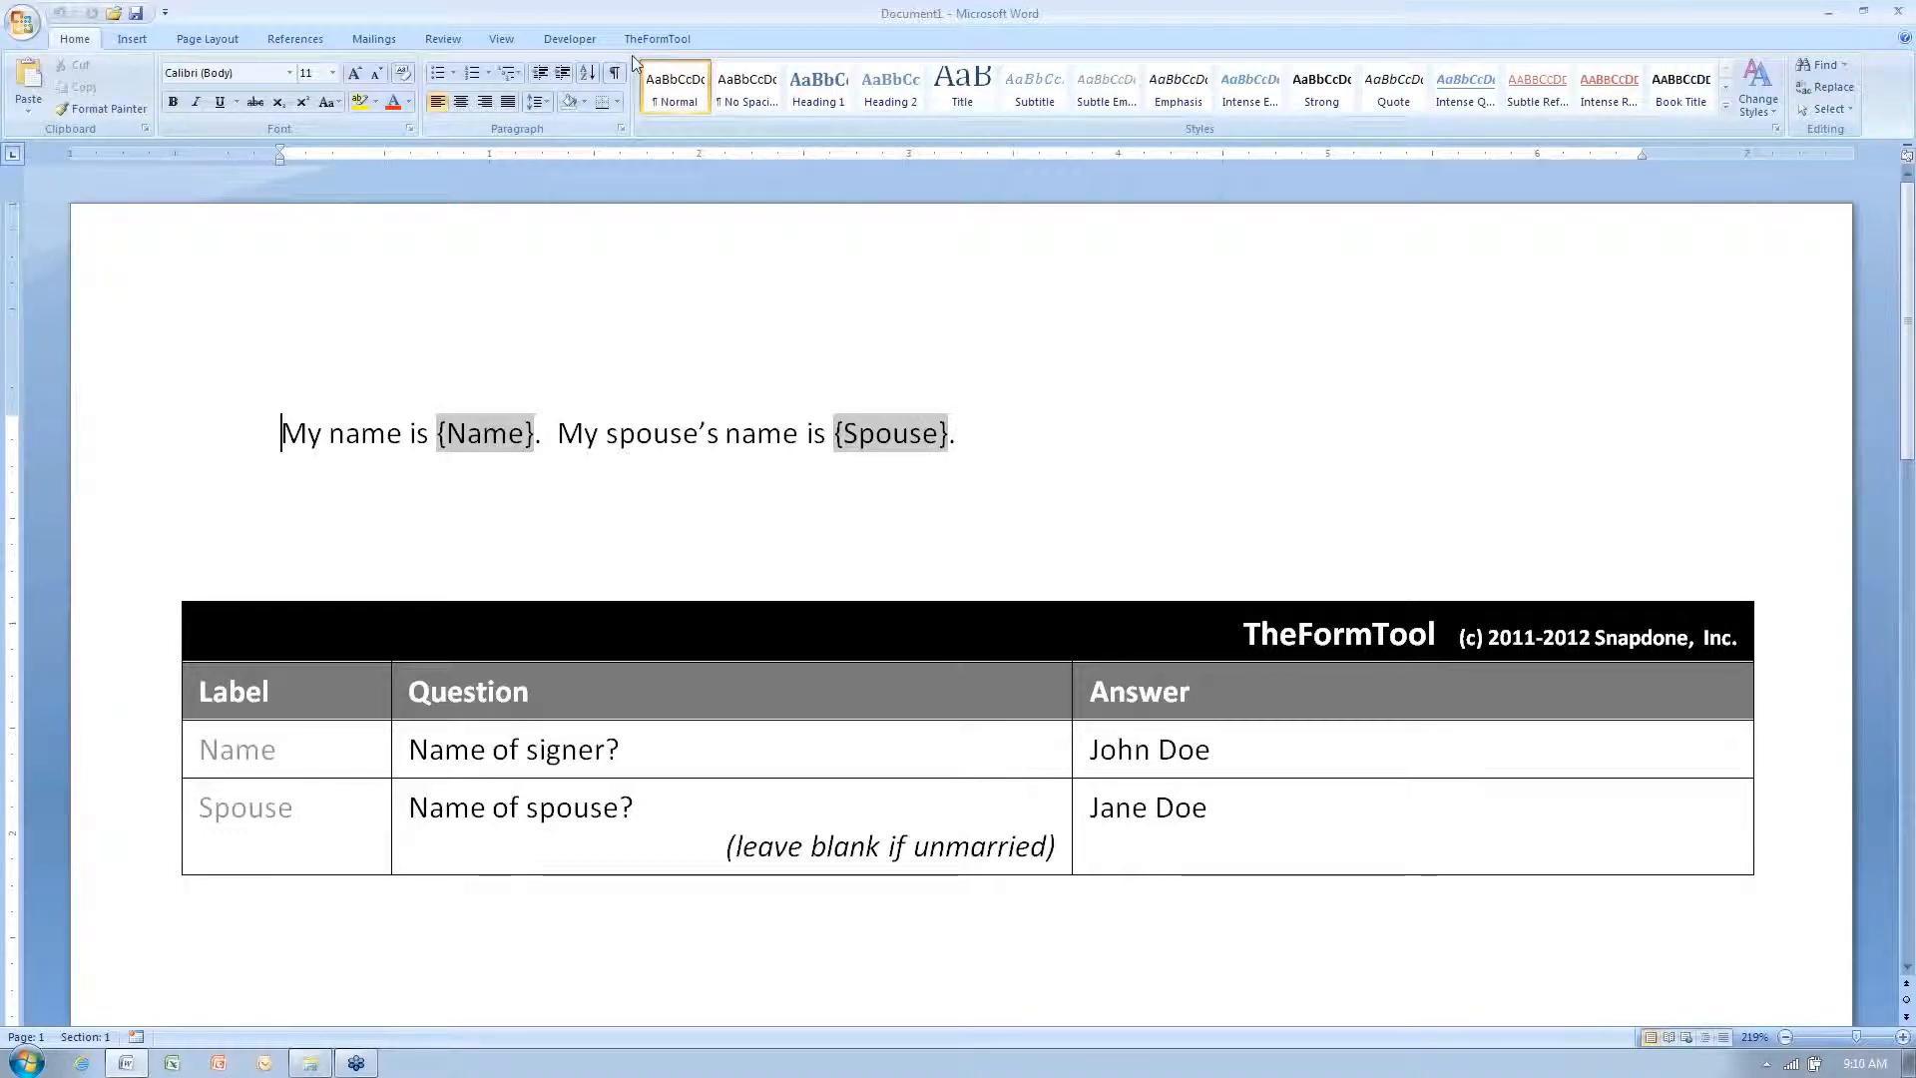
Step: Fill the form's Name and Spouse fields with the answers from the TheFormTool table
left_click(657, 39)
left_click(69, 88)
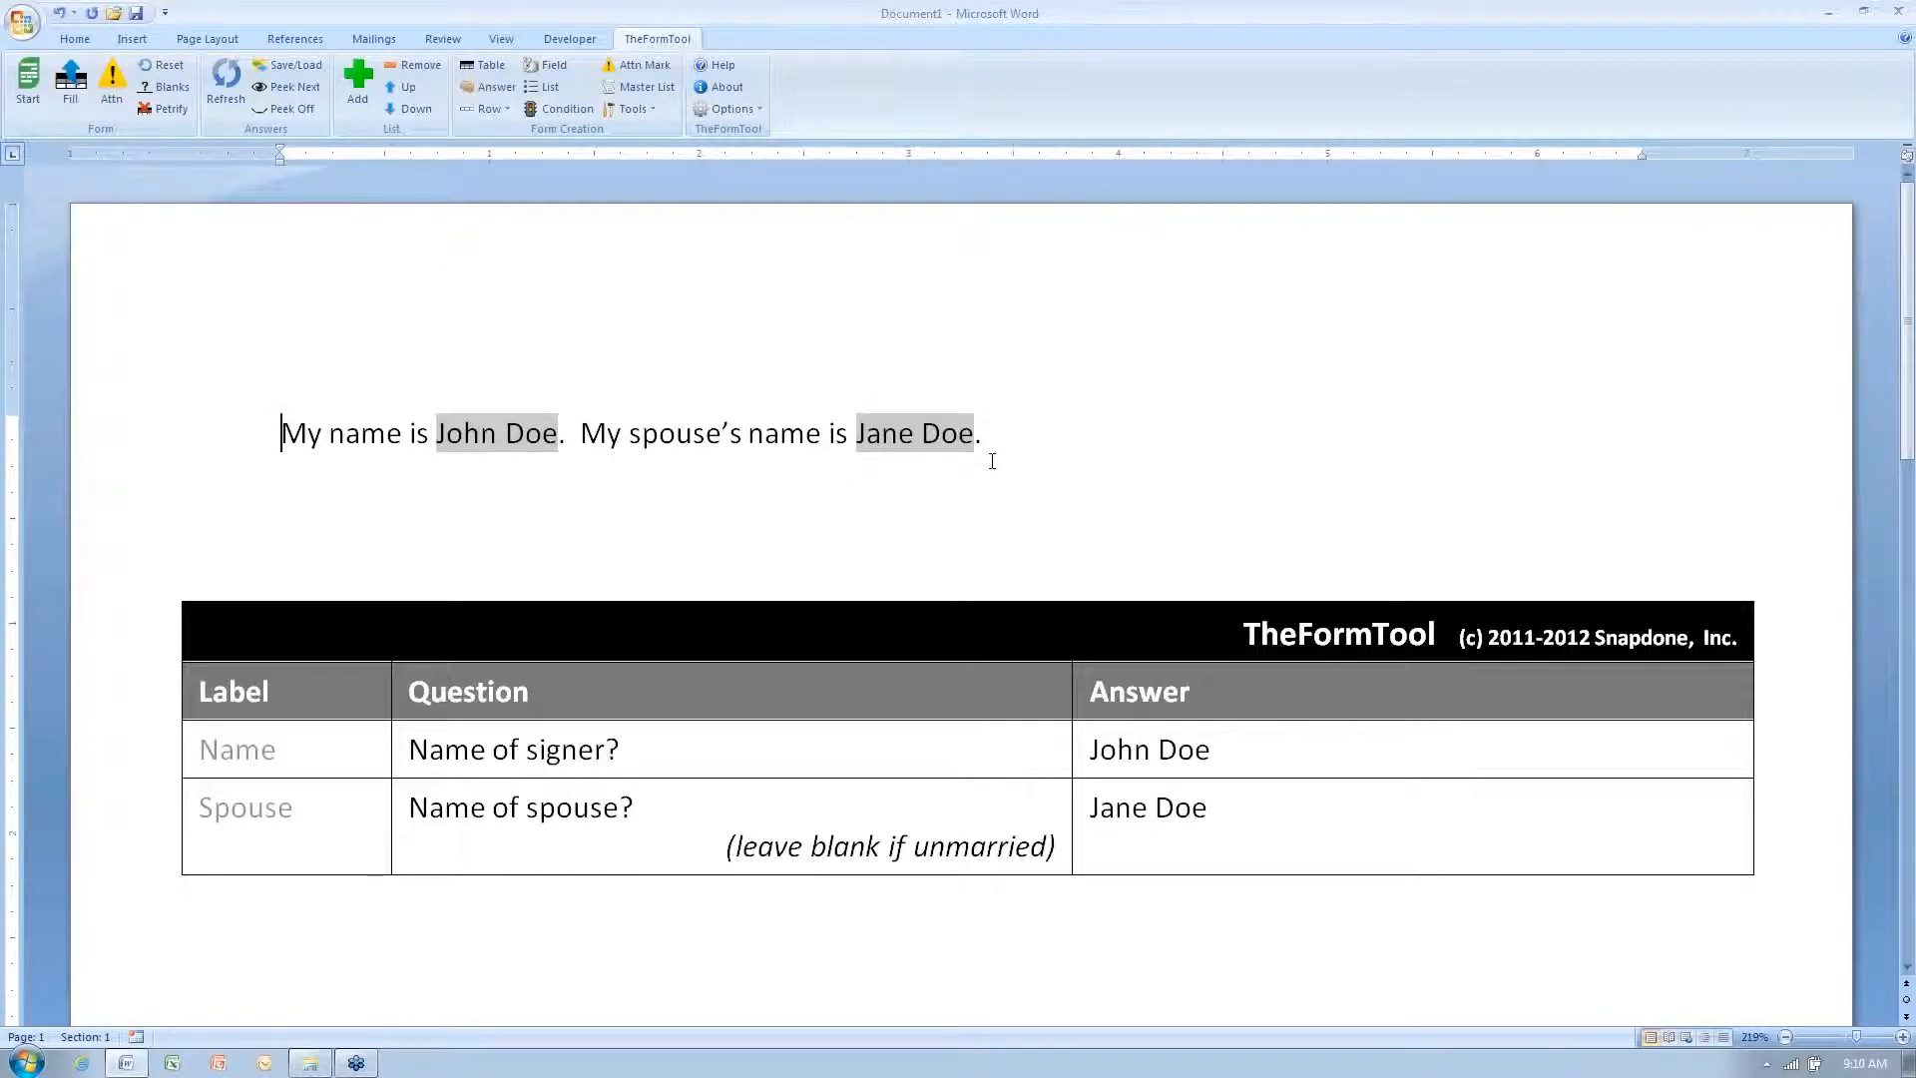
Step: Clear the answer to "Name of spouse?" in the table and refill the form
left_click(1155, 808)
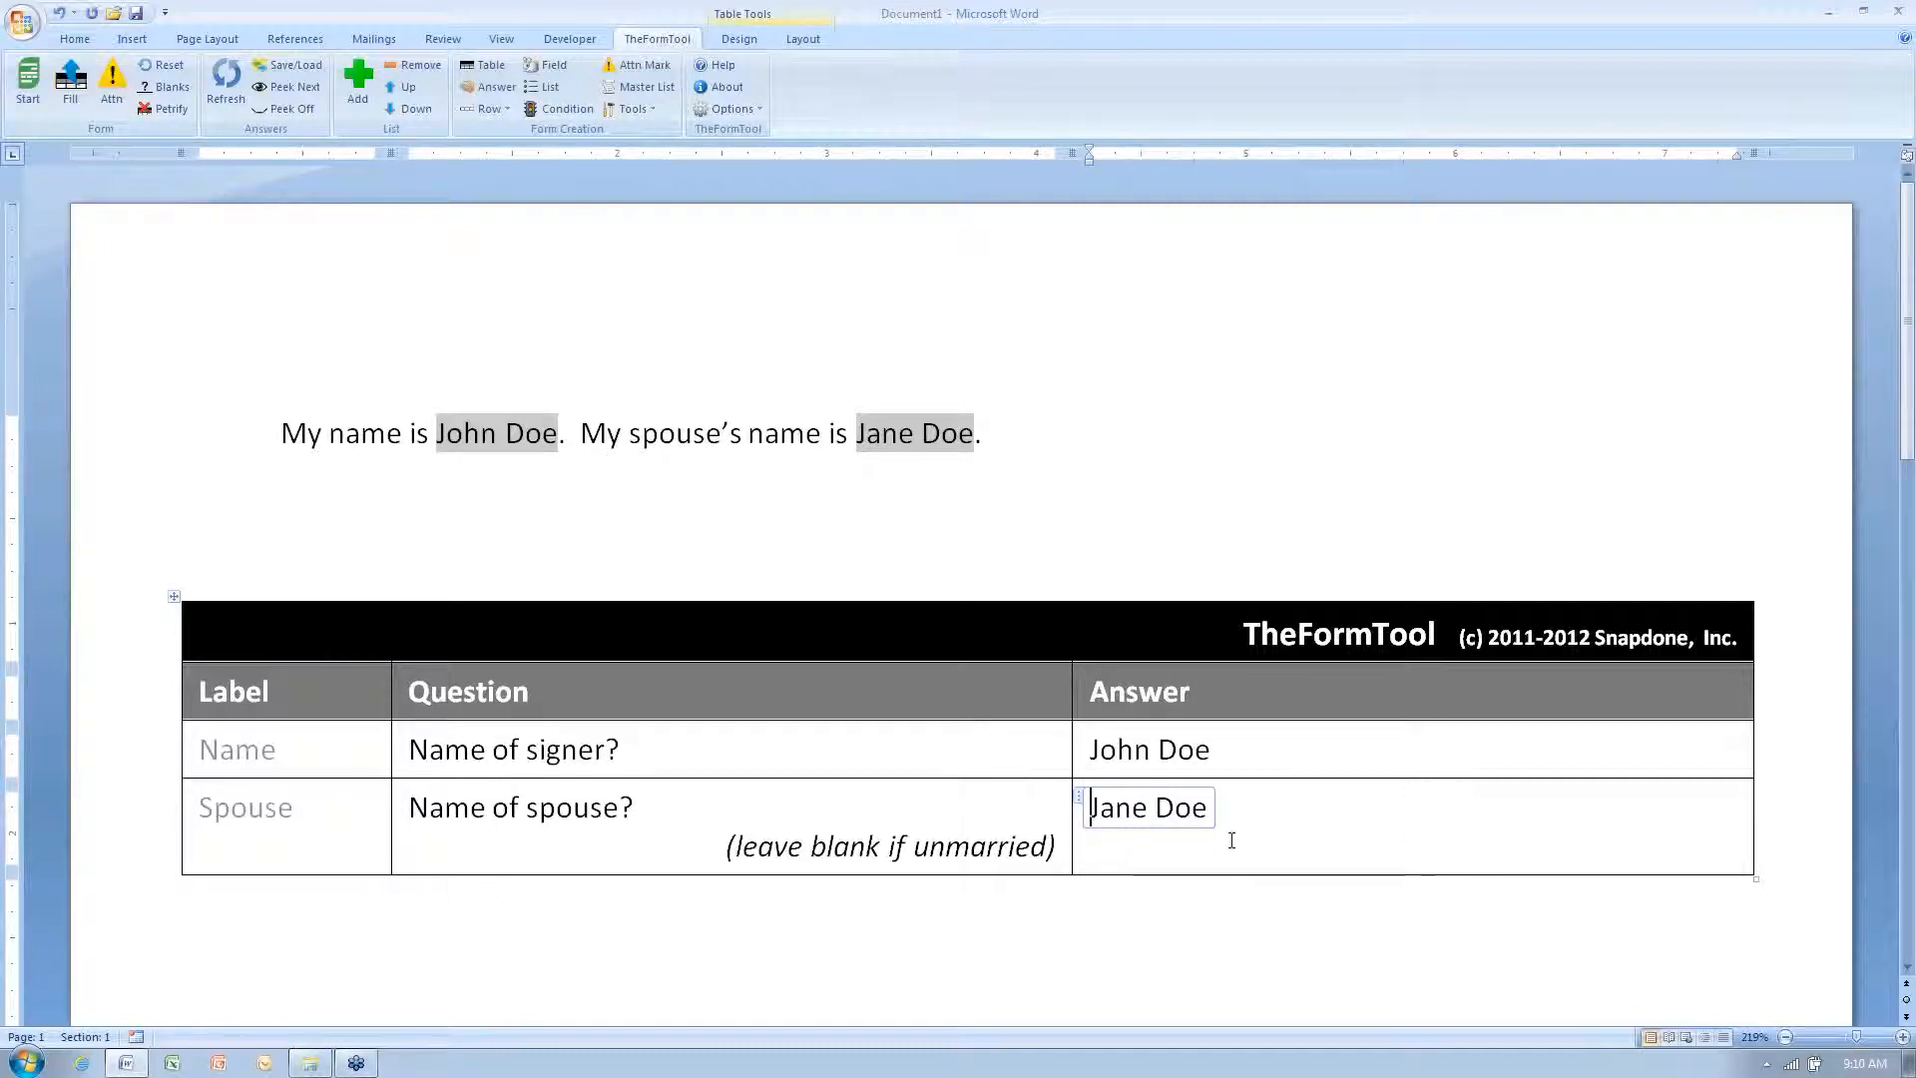
key("Delete")
key("Delete")
key("Delete")
key("Delete")
key("Delete")
key("Delete")
key("Delete")
key("Delete")
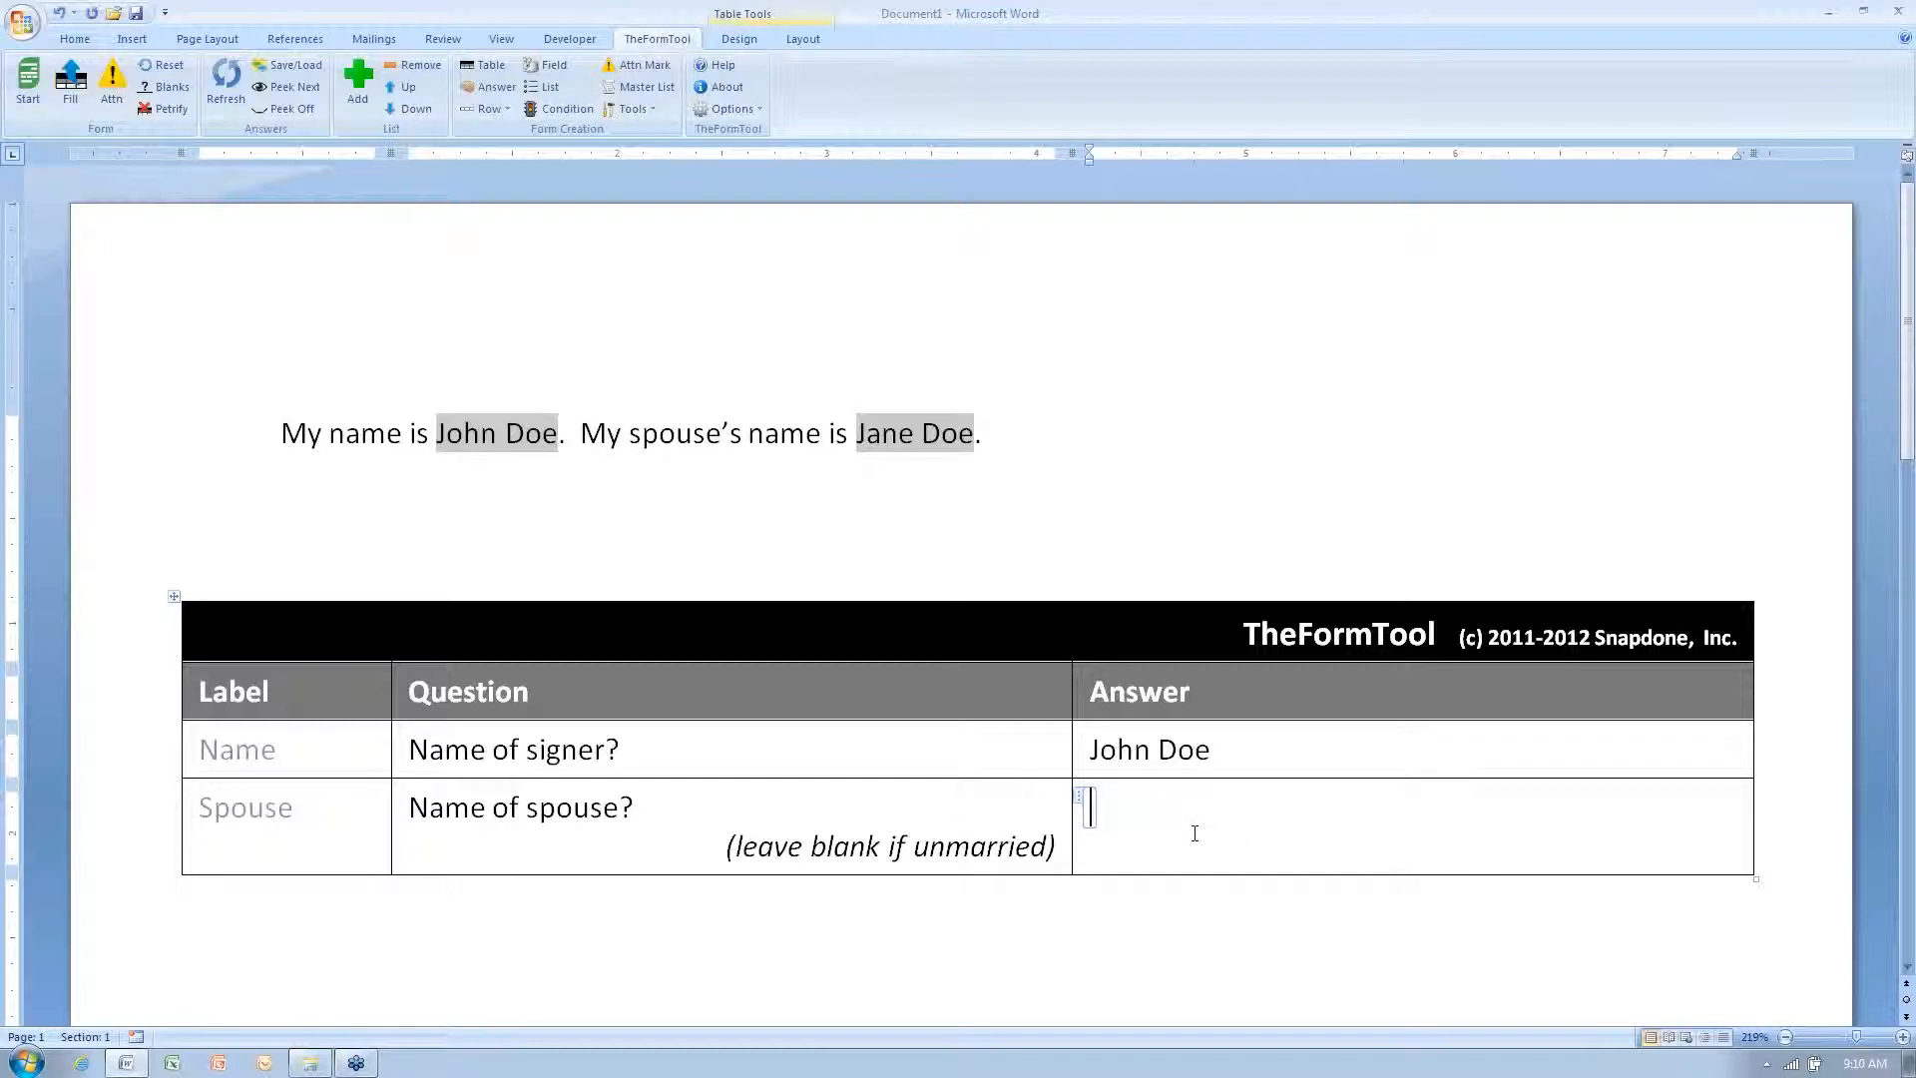
left_click(70, 80)
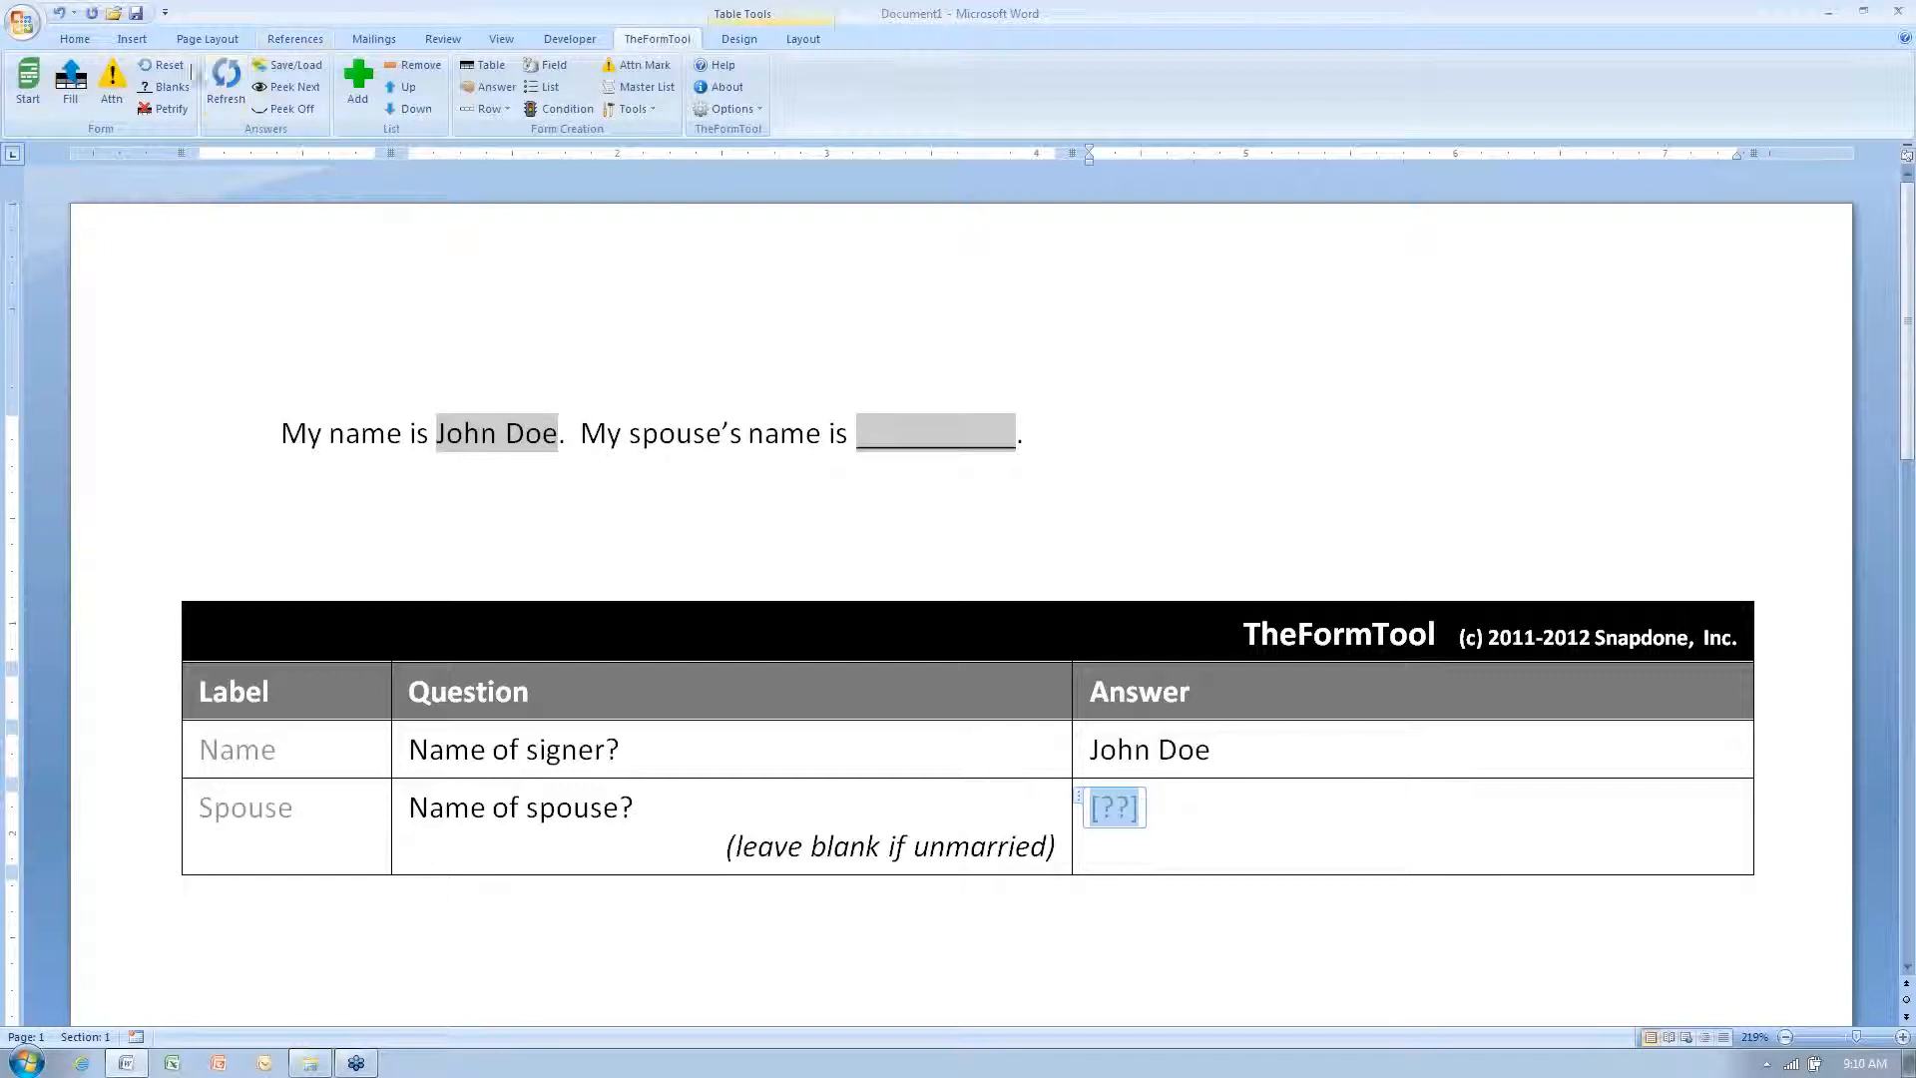
Step: Reset the form and make the "My spouse's name is {Spouse}." sentence show only if the Spouse answer is not empty
left_click(169, 67)
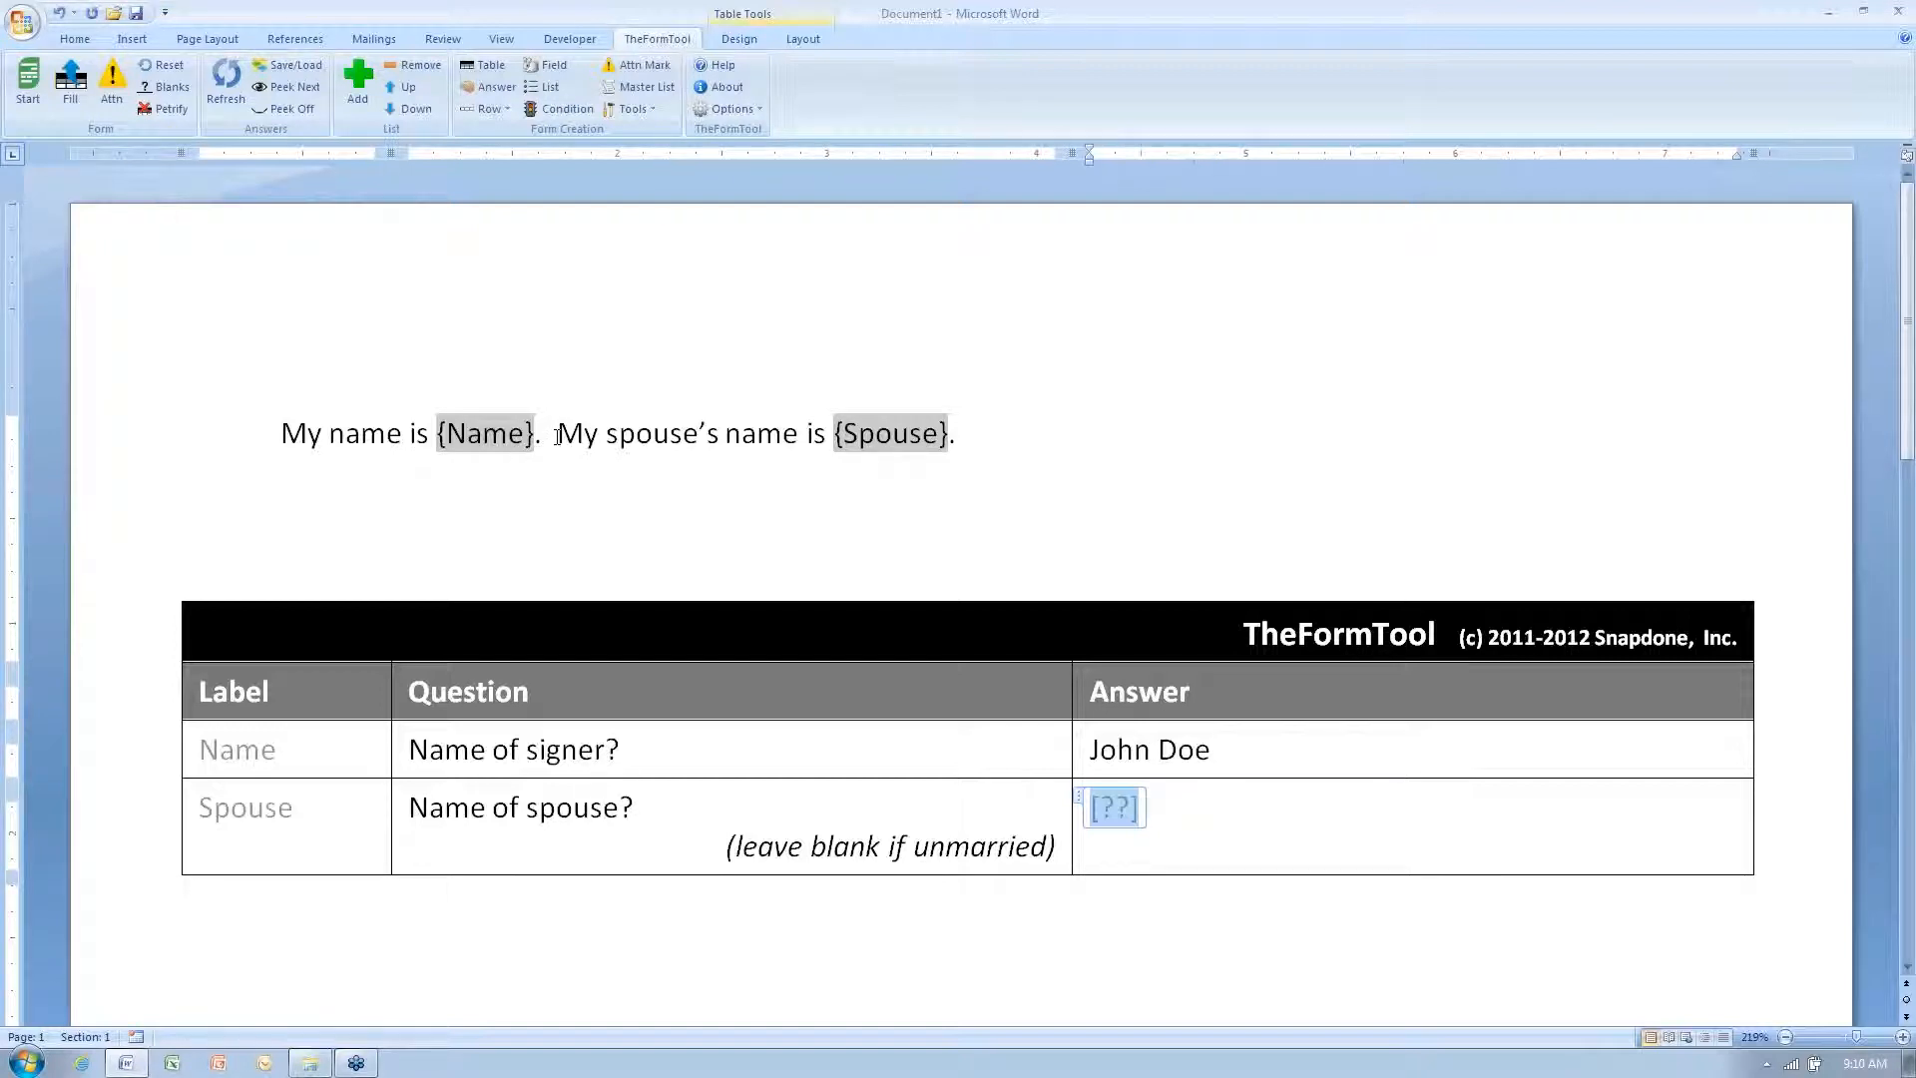
left_click_drag(555, 436, 967, 433)
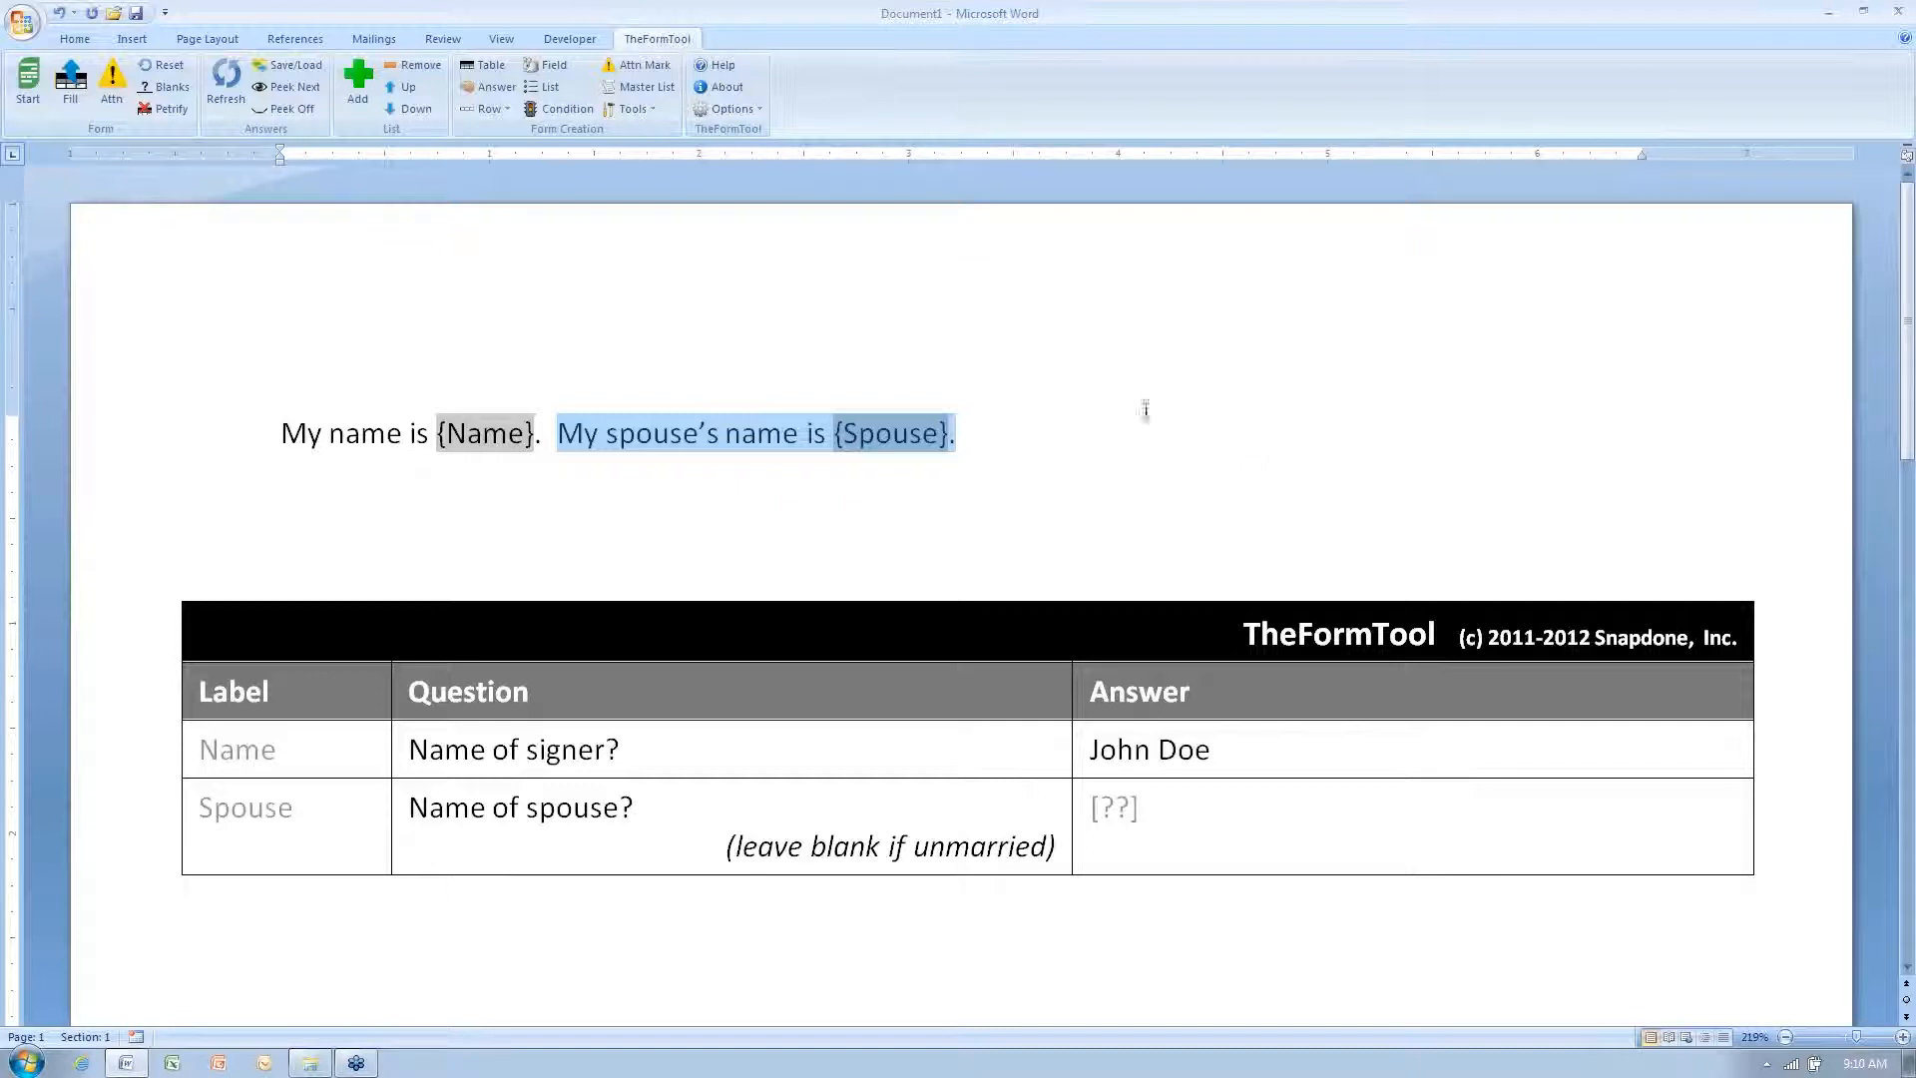
left_click(550, 106)
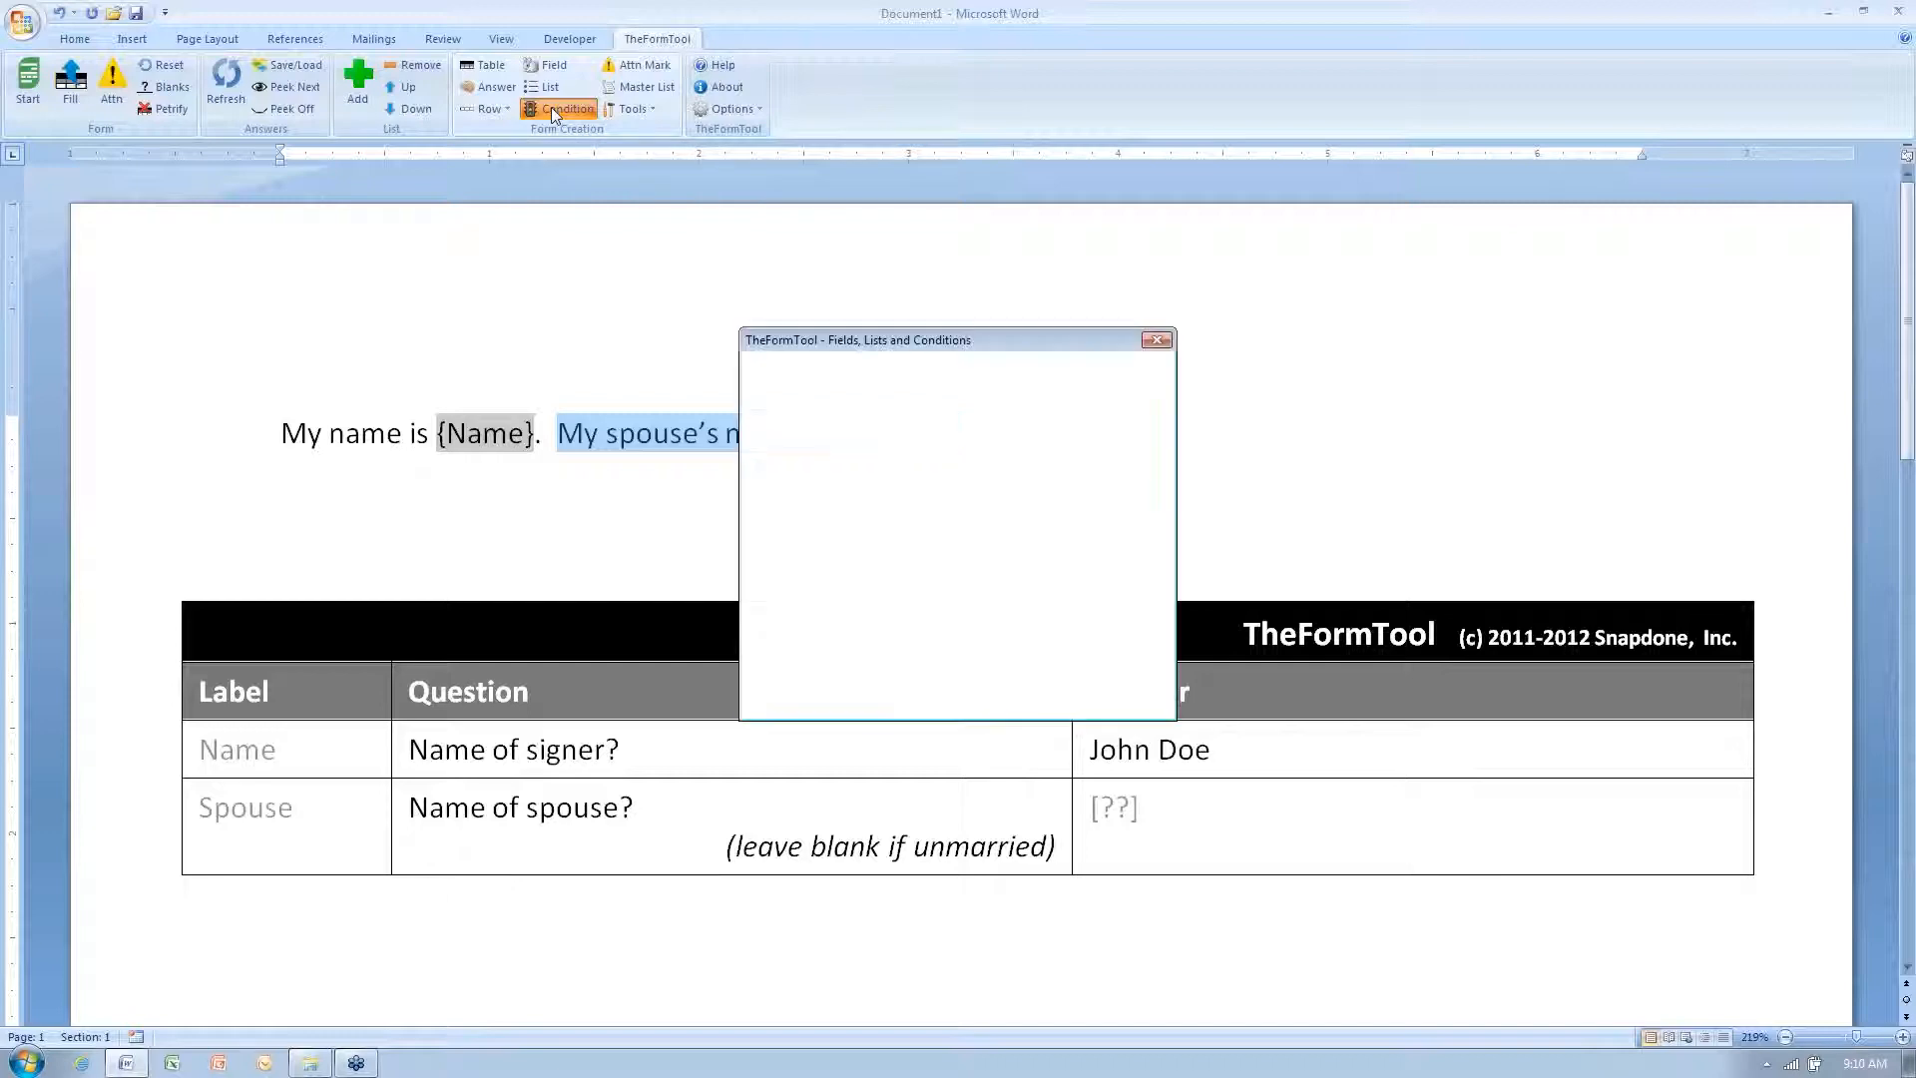
left_click_drag(960, 347, 1188, 277)
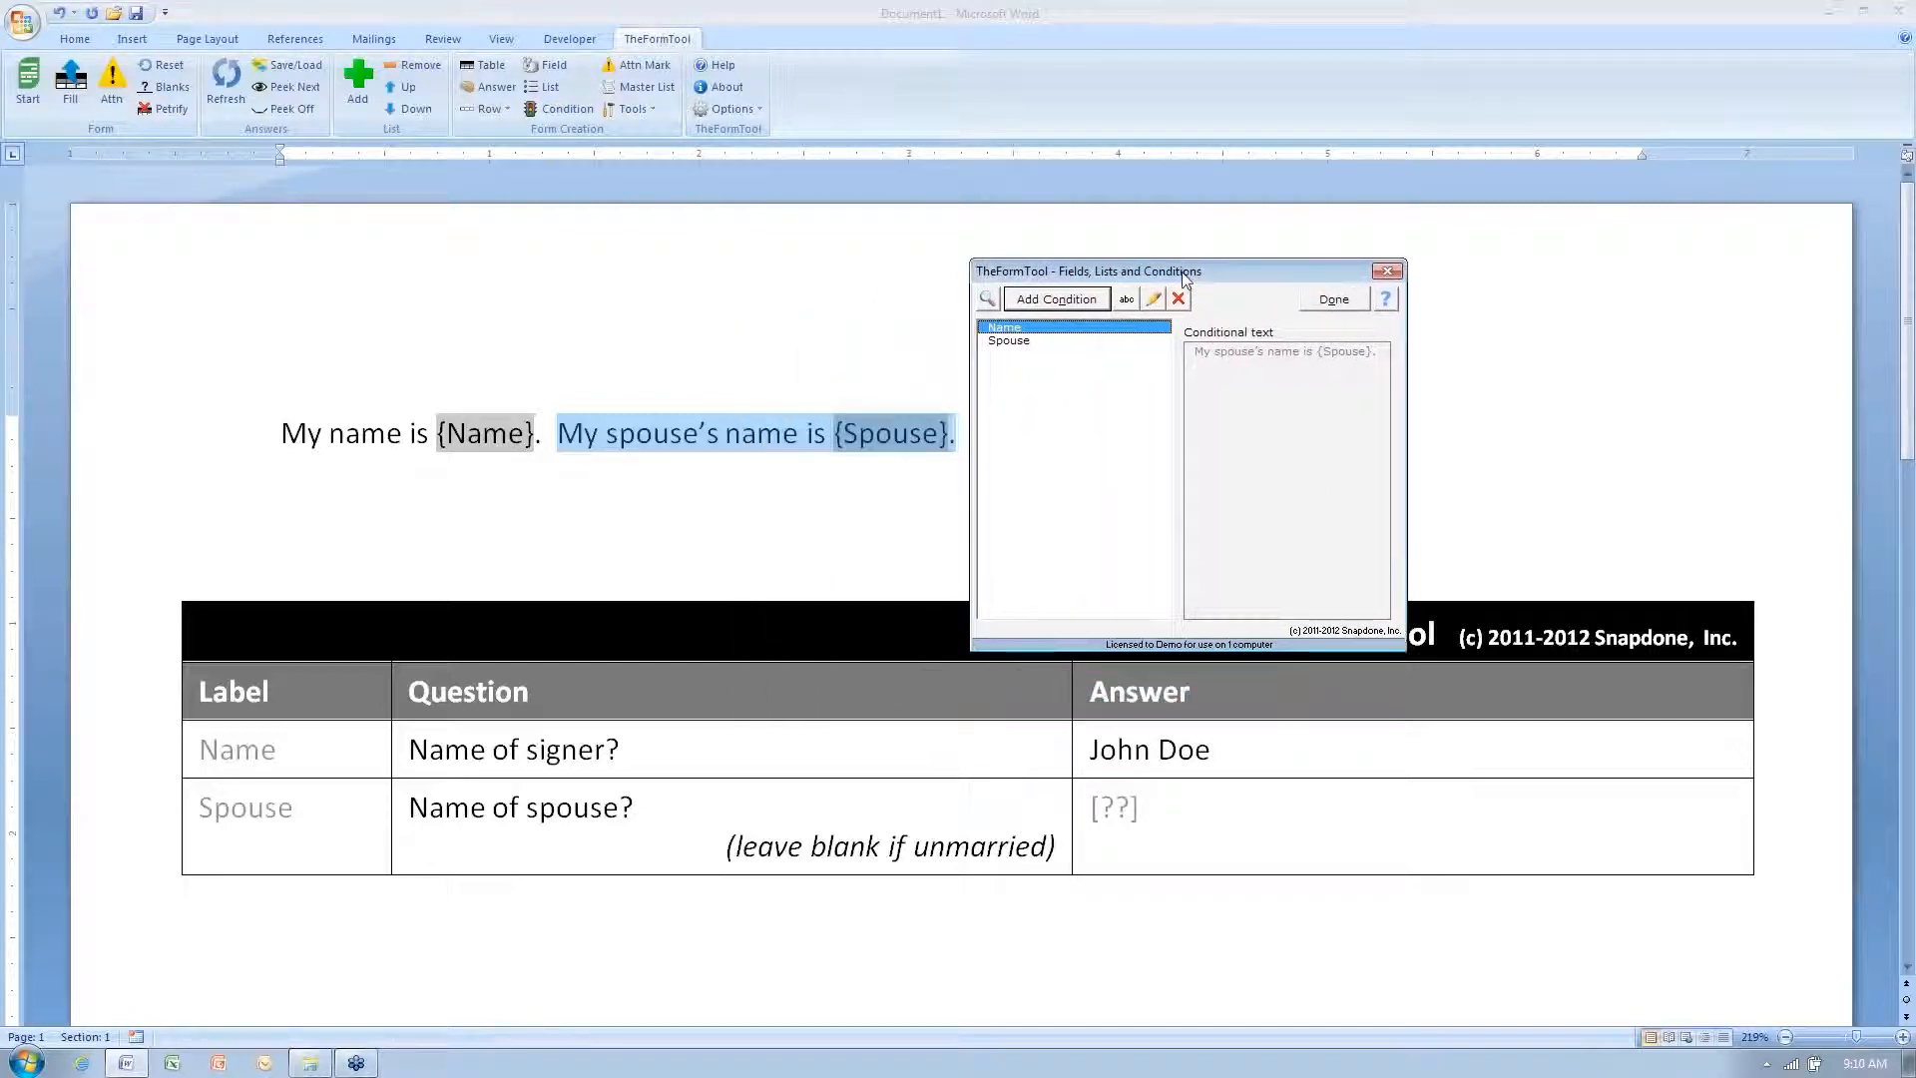
left_click(1028, 343)
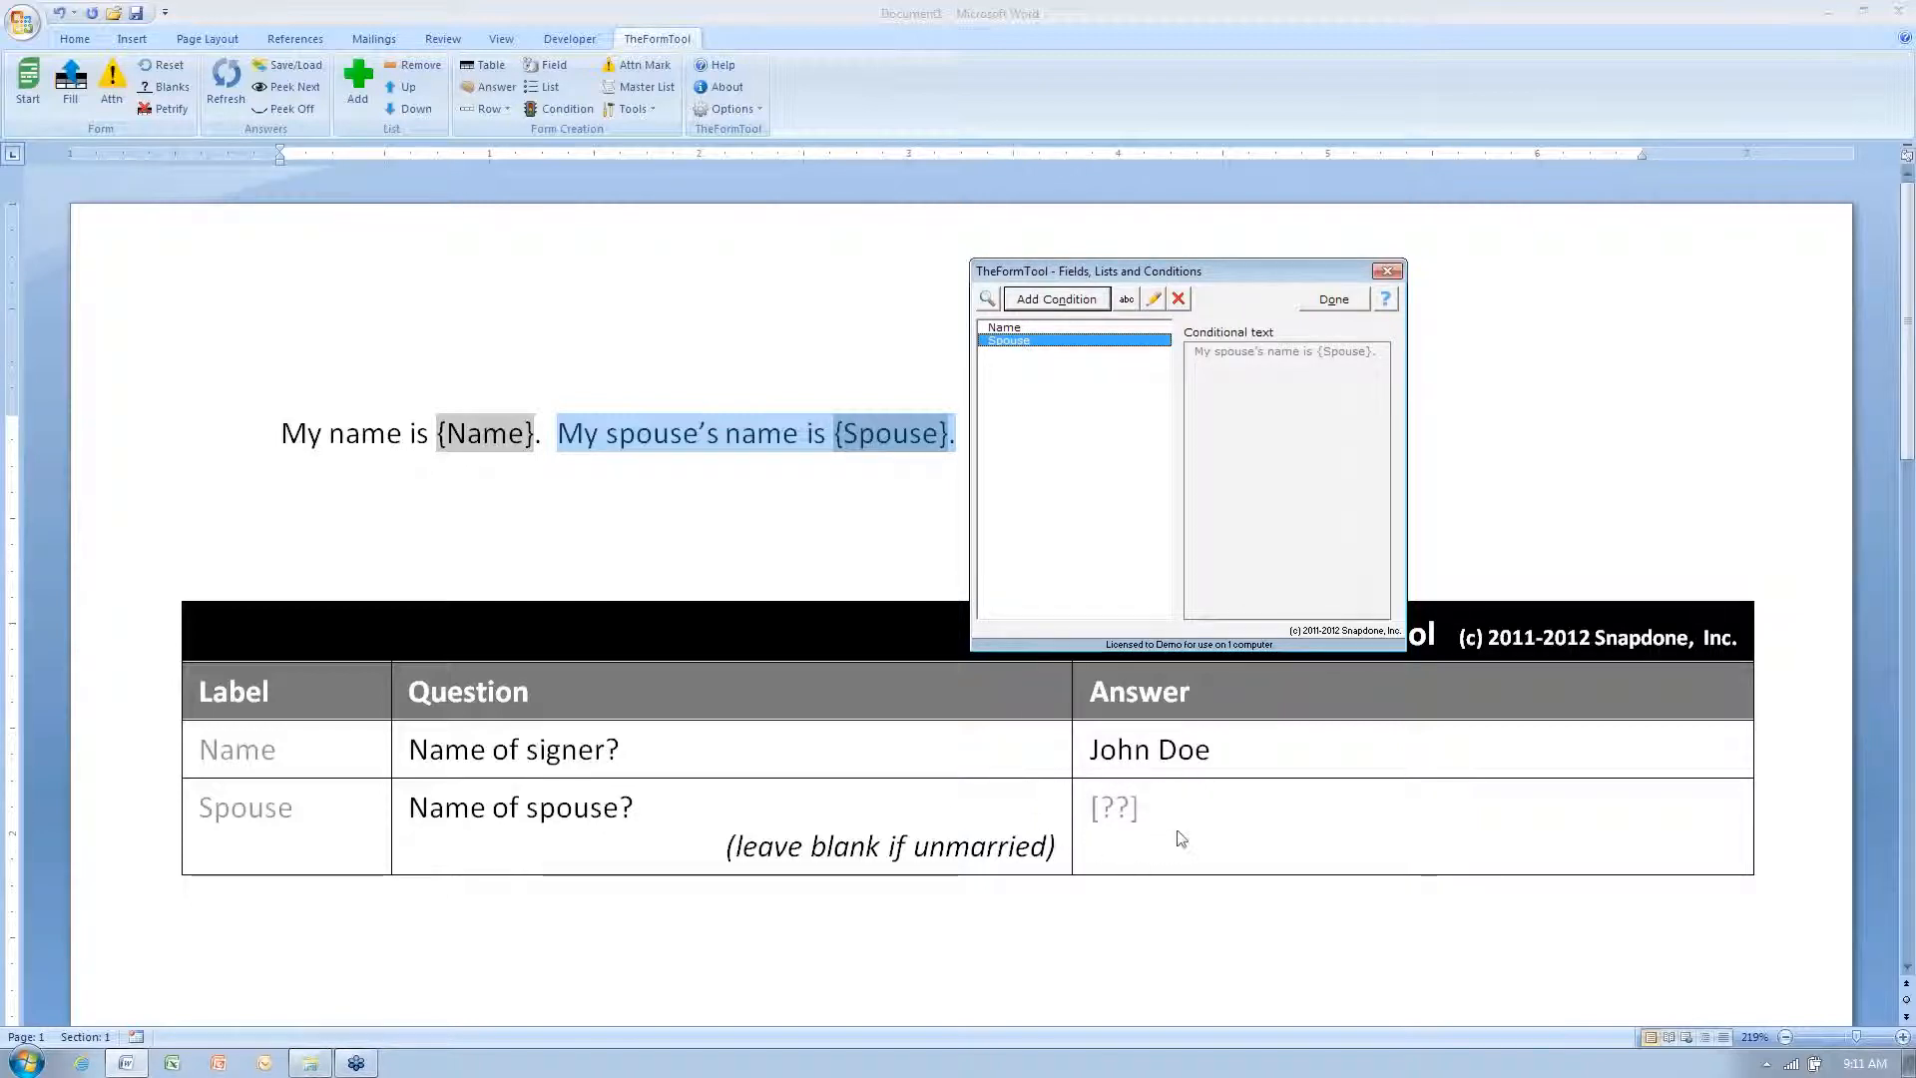
left_click(1069, 303)
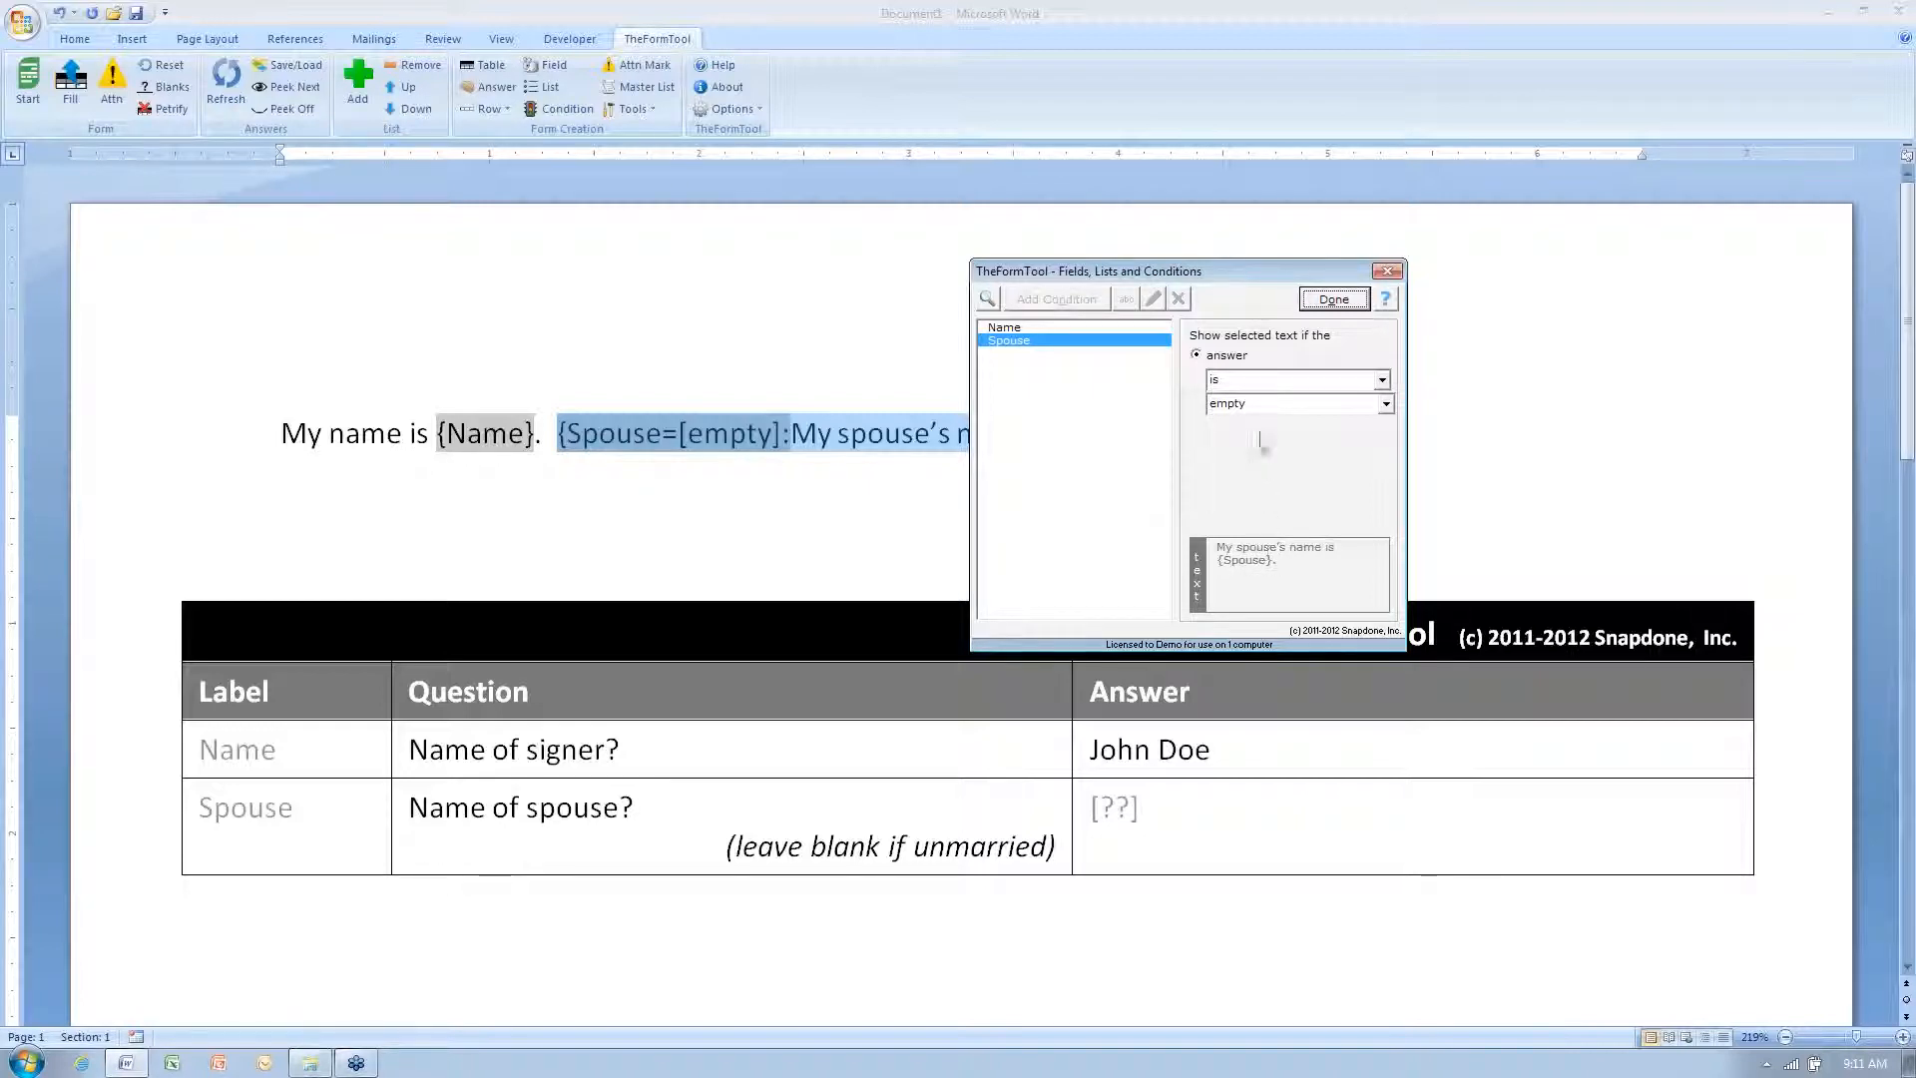
left_click(1259, 389)
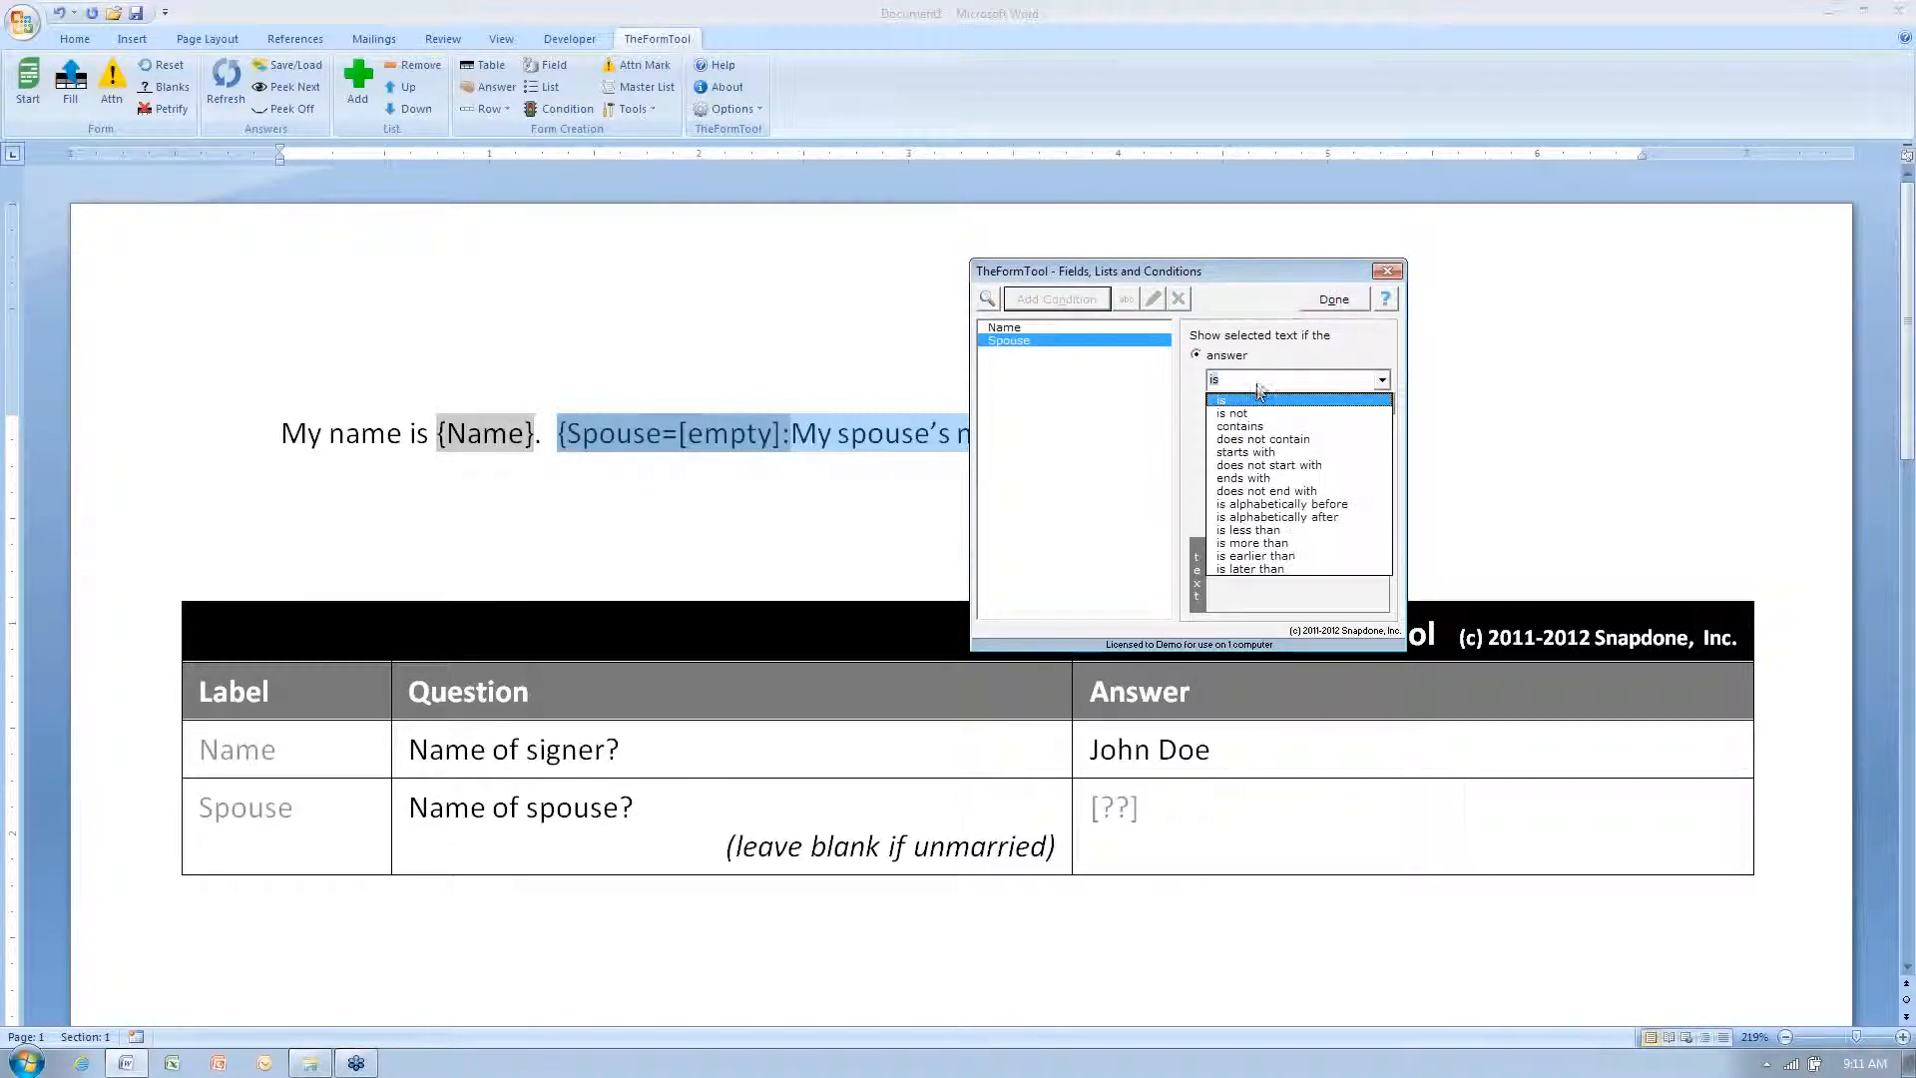
left_click(1232, 418)
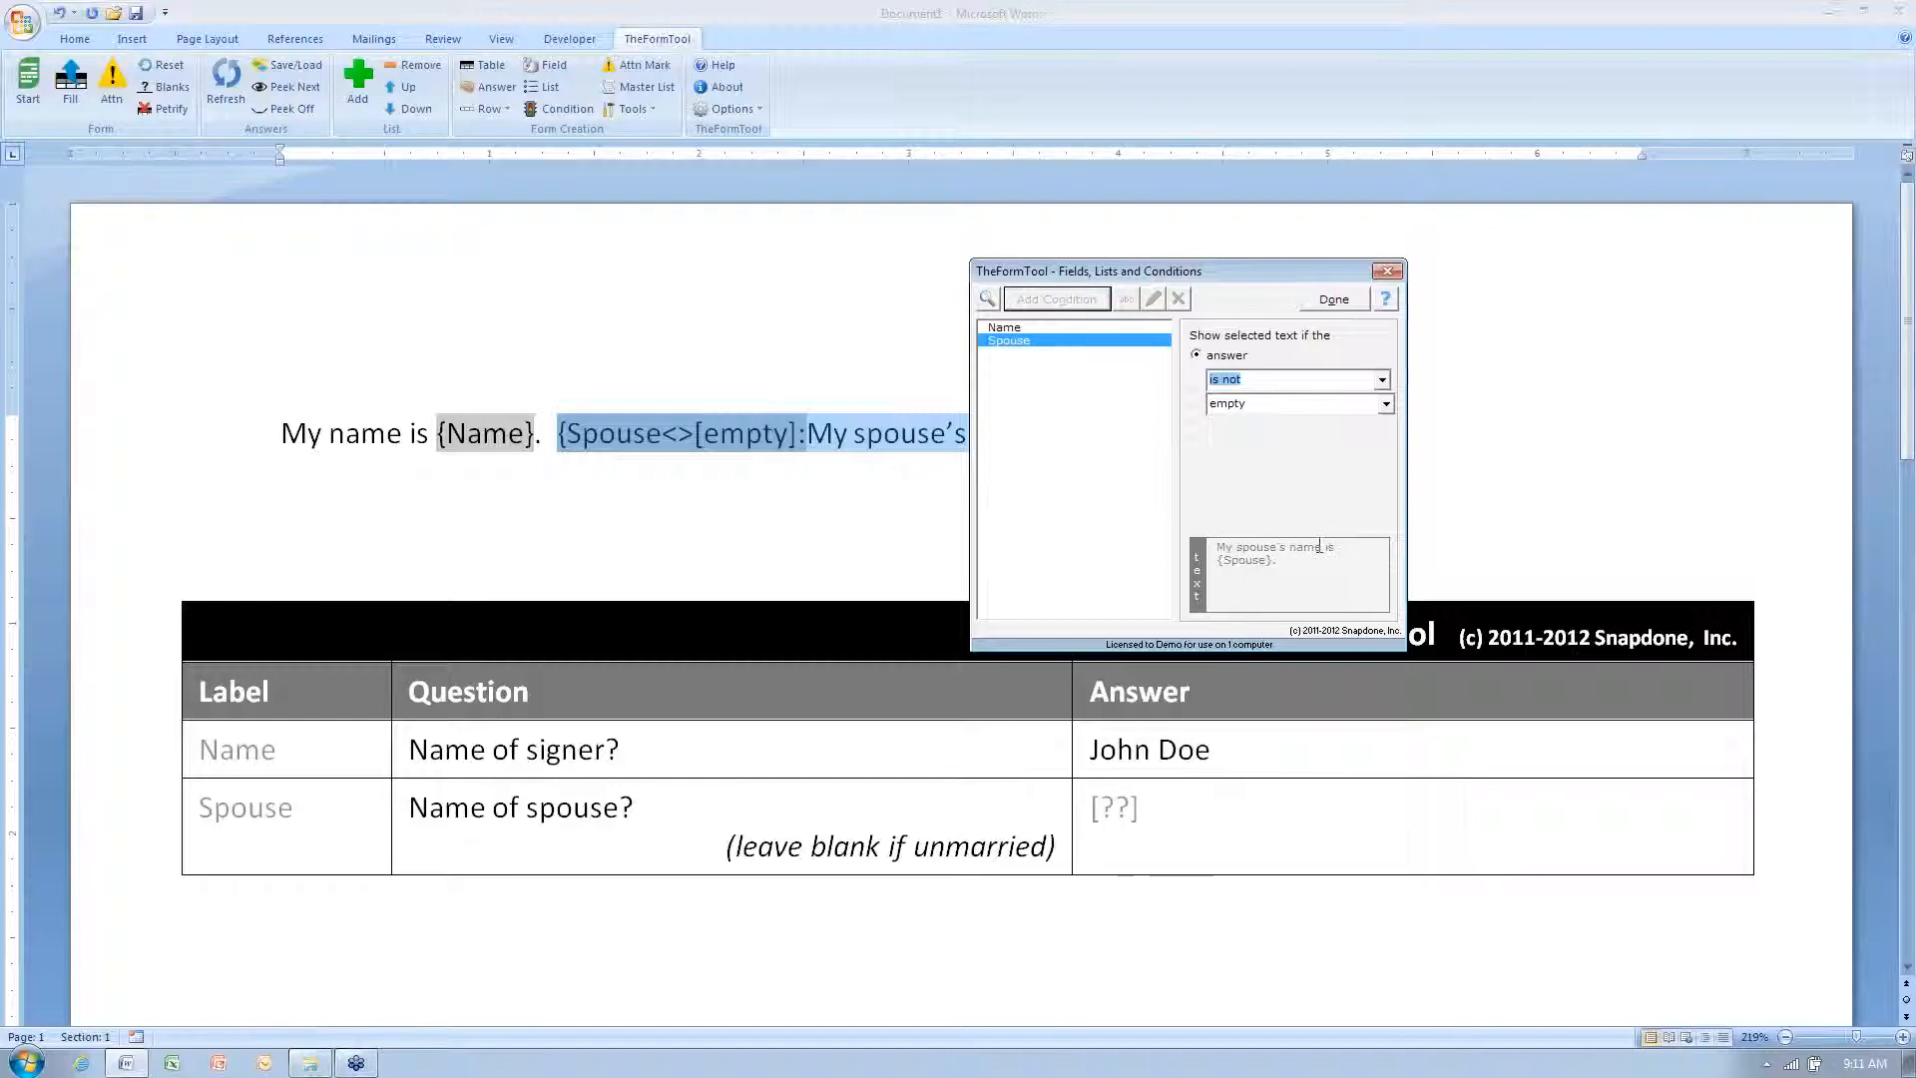
left_click(1333, 300)
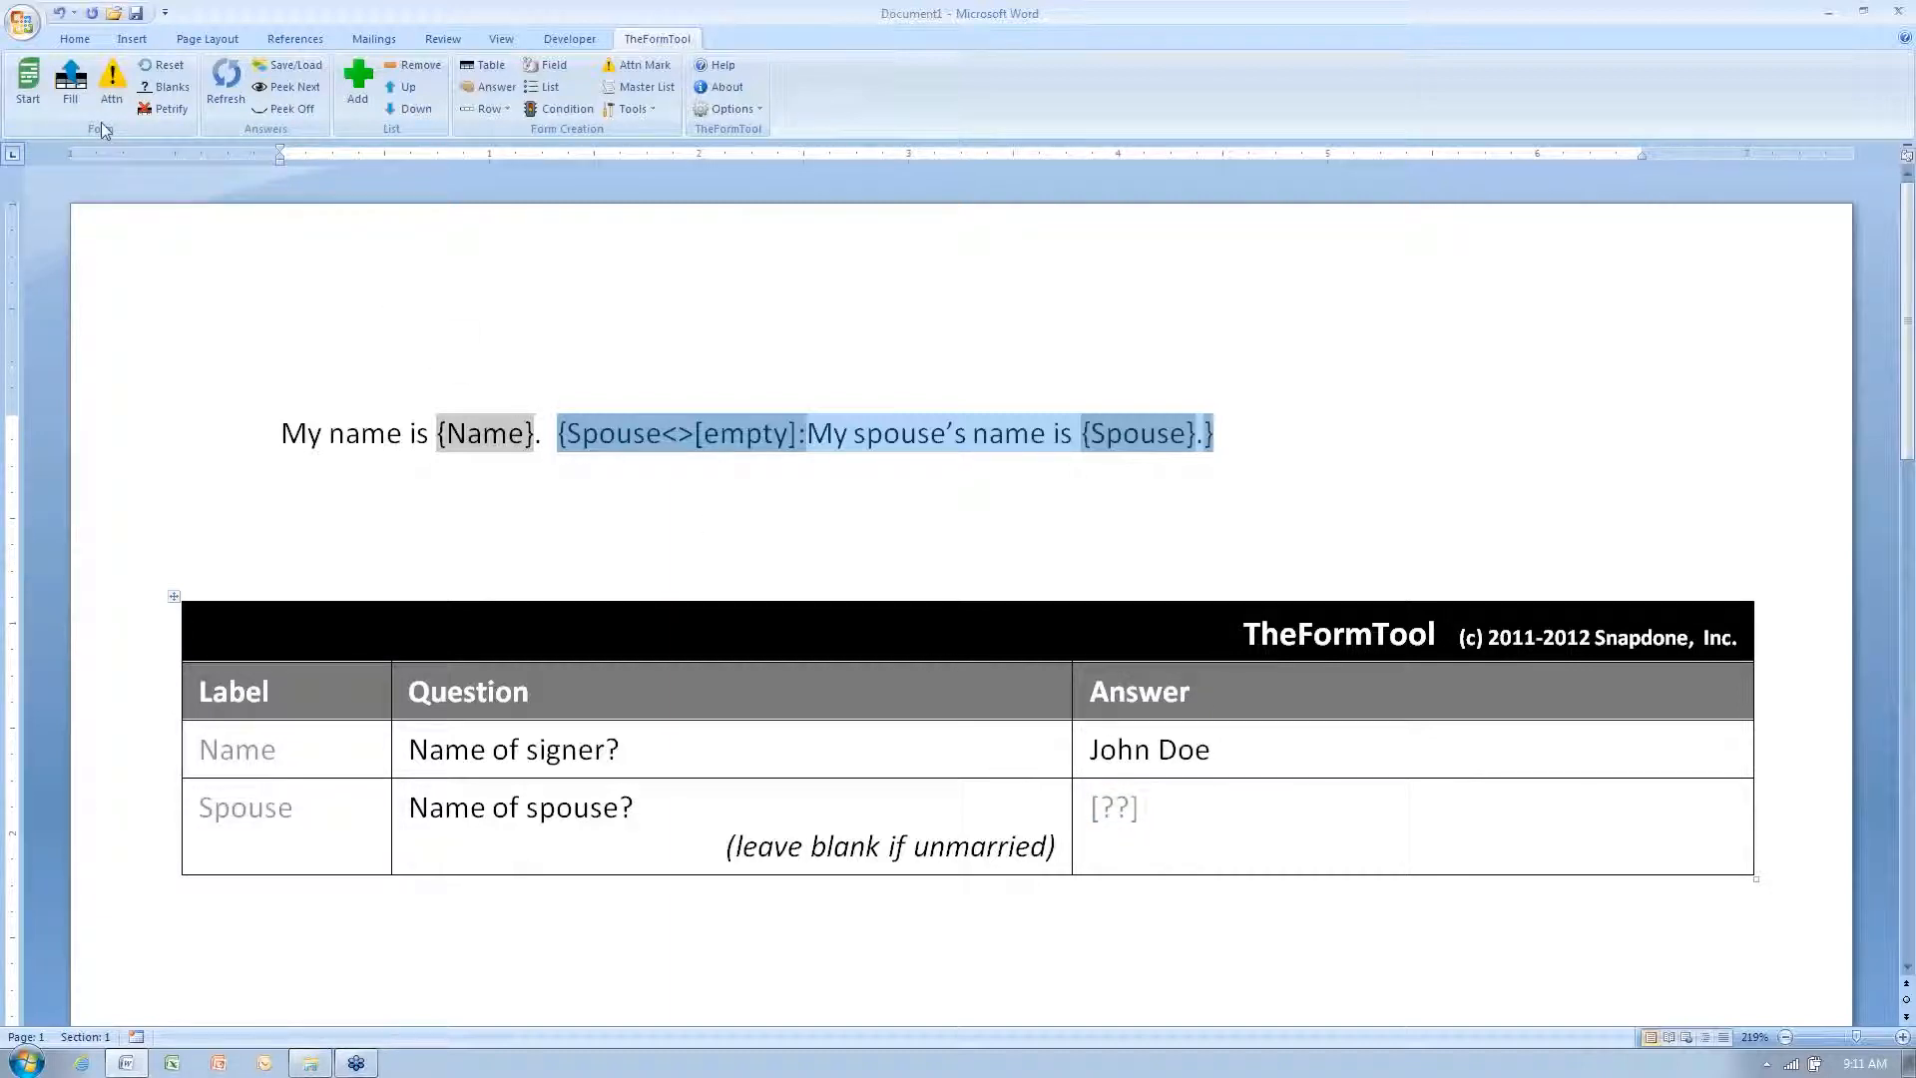
Step: Test the condition by filling the form with the spouse answer blank, and again with the spouse's name entered
left_click(70, 85)
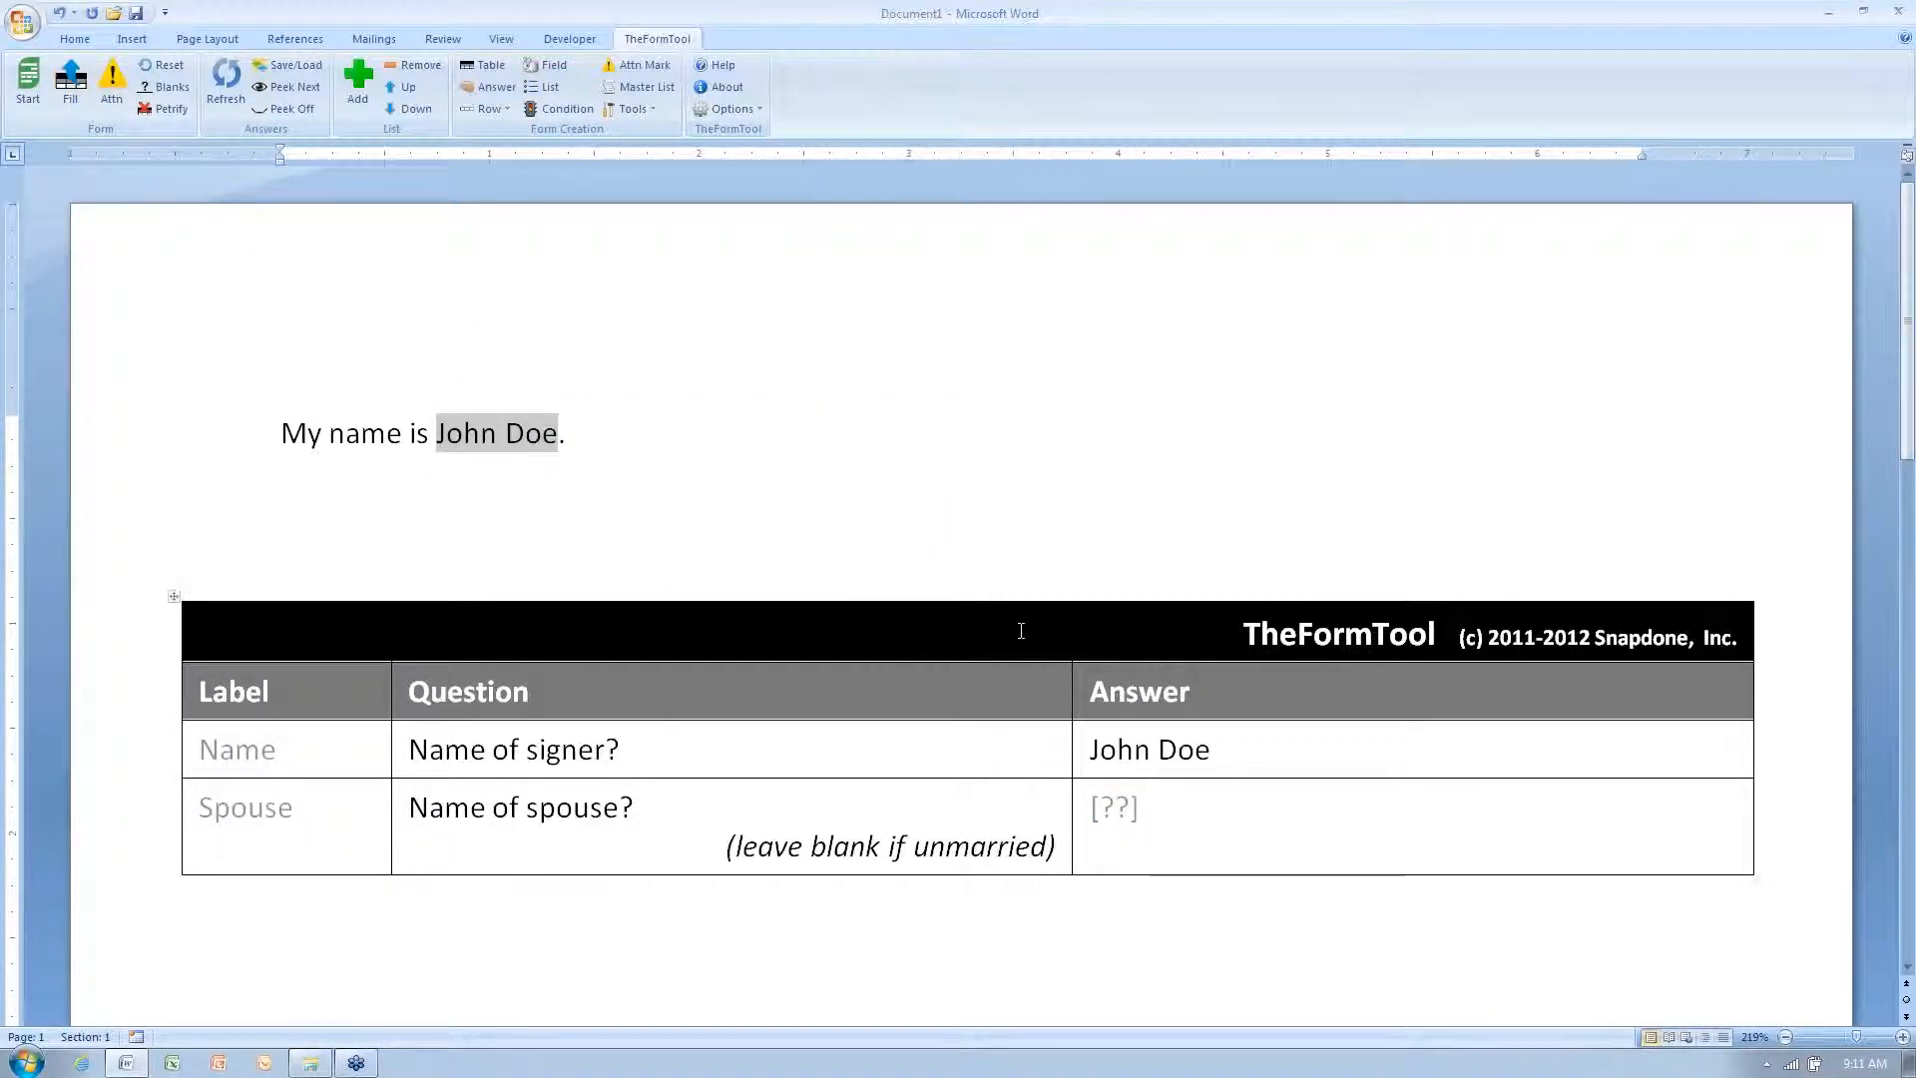
left_click(1114, 808)
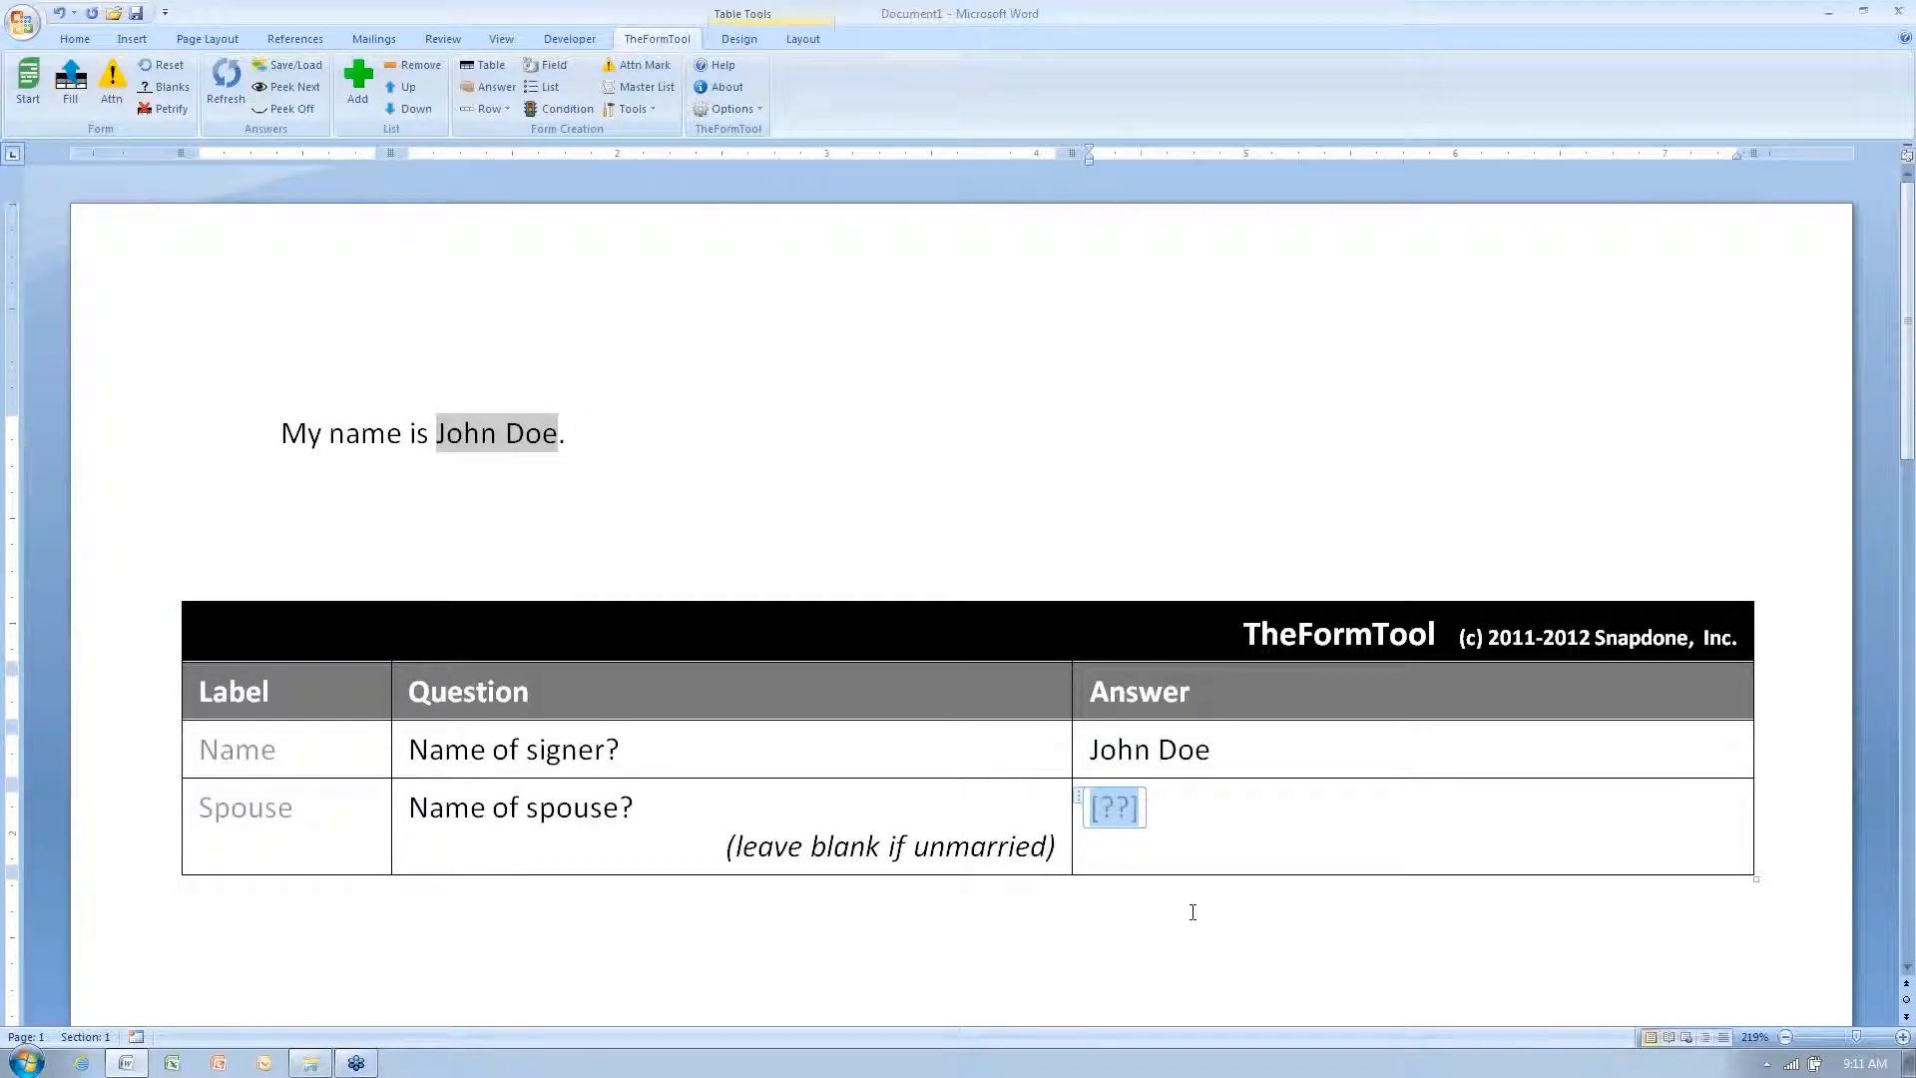
type("Jane Doe")
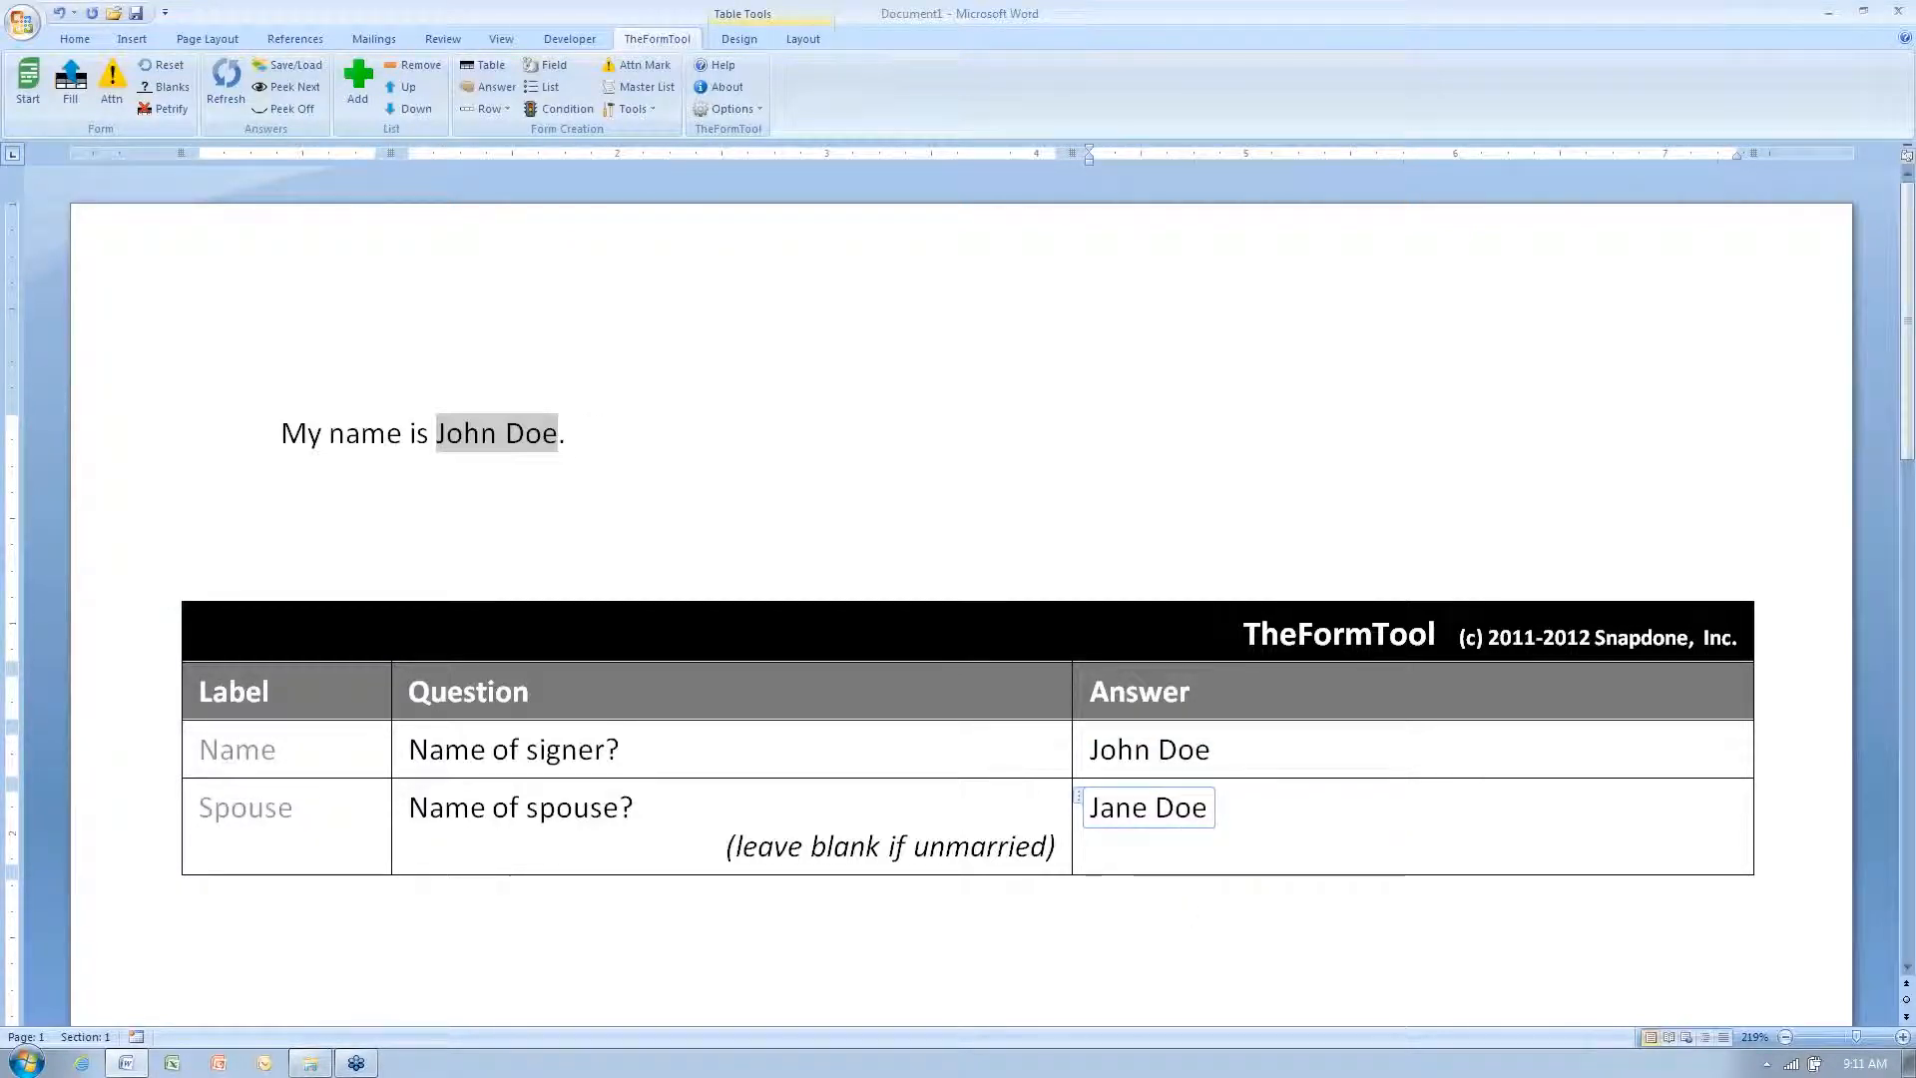
left_click(70, 90)
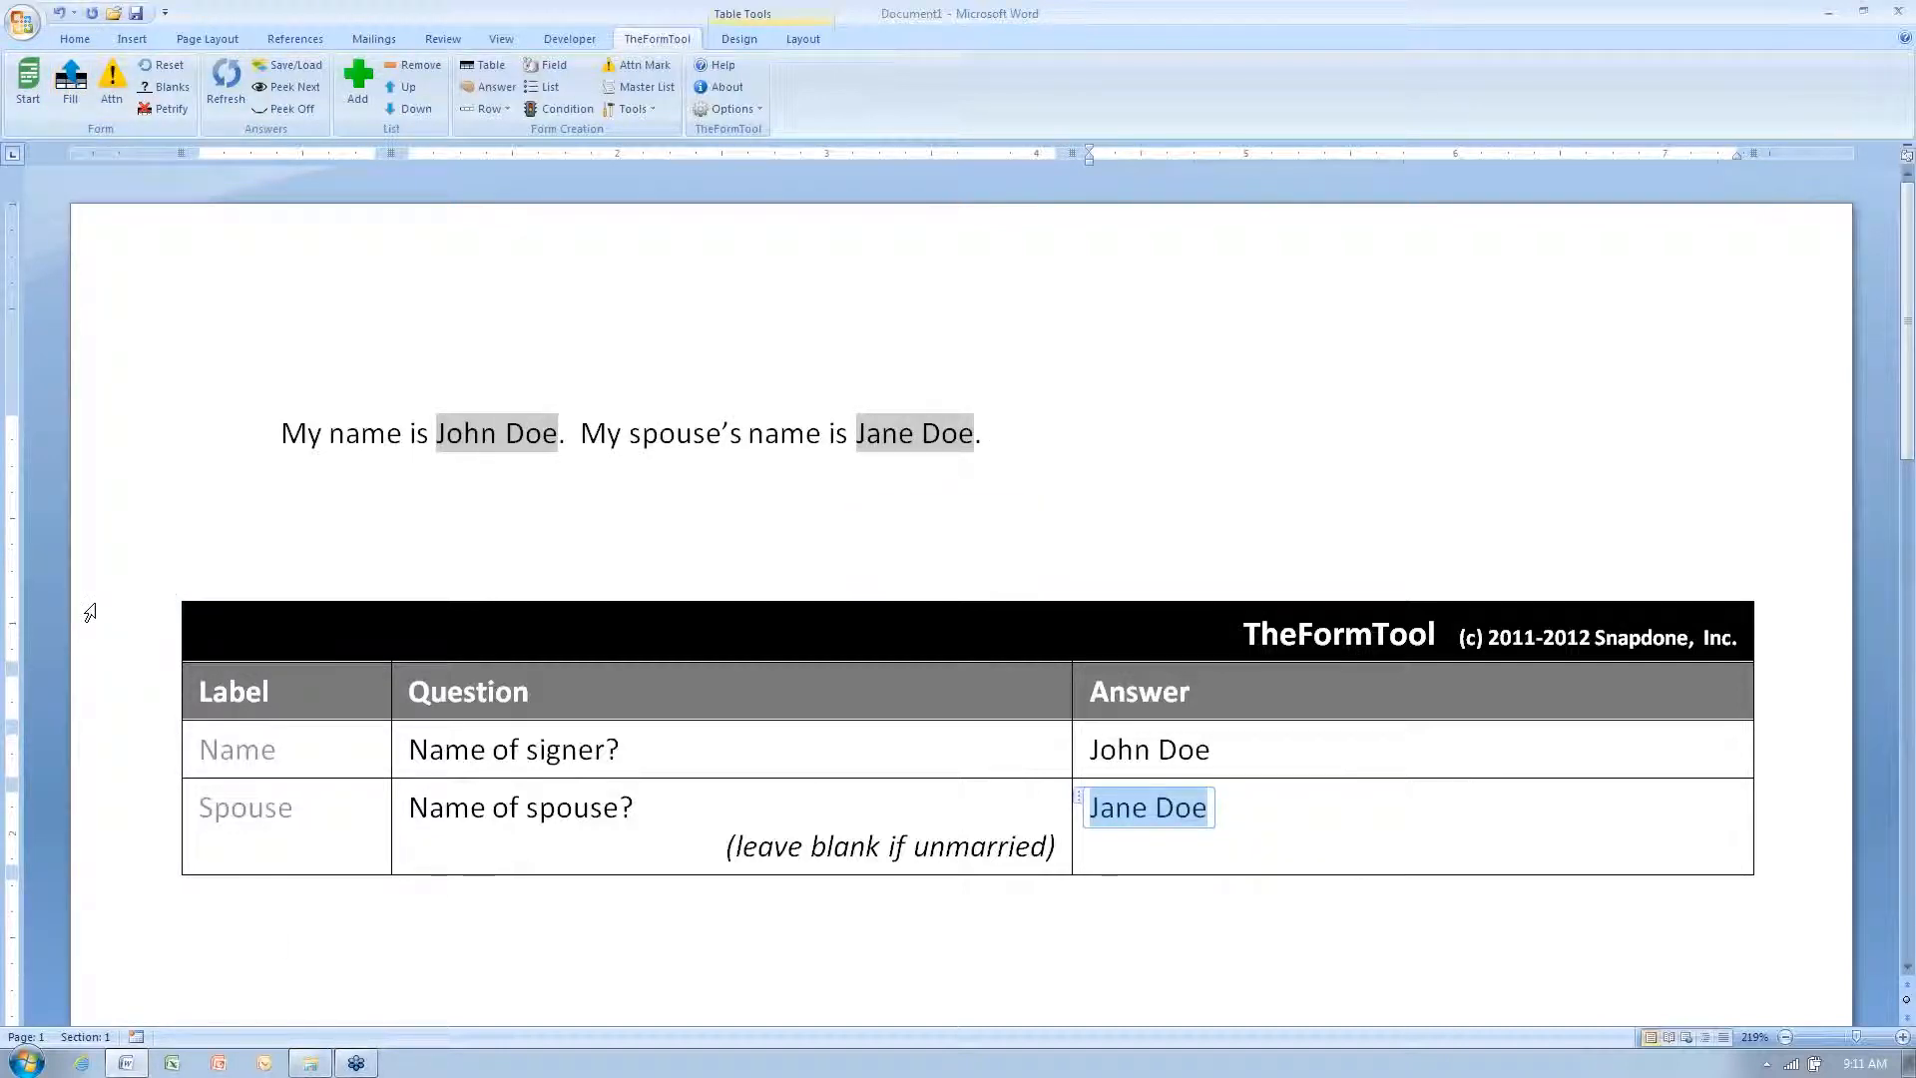
Step: Reset the form and add the sentence "I am not married." directly after the conditional spouse sentence
left_click(165, 66)
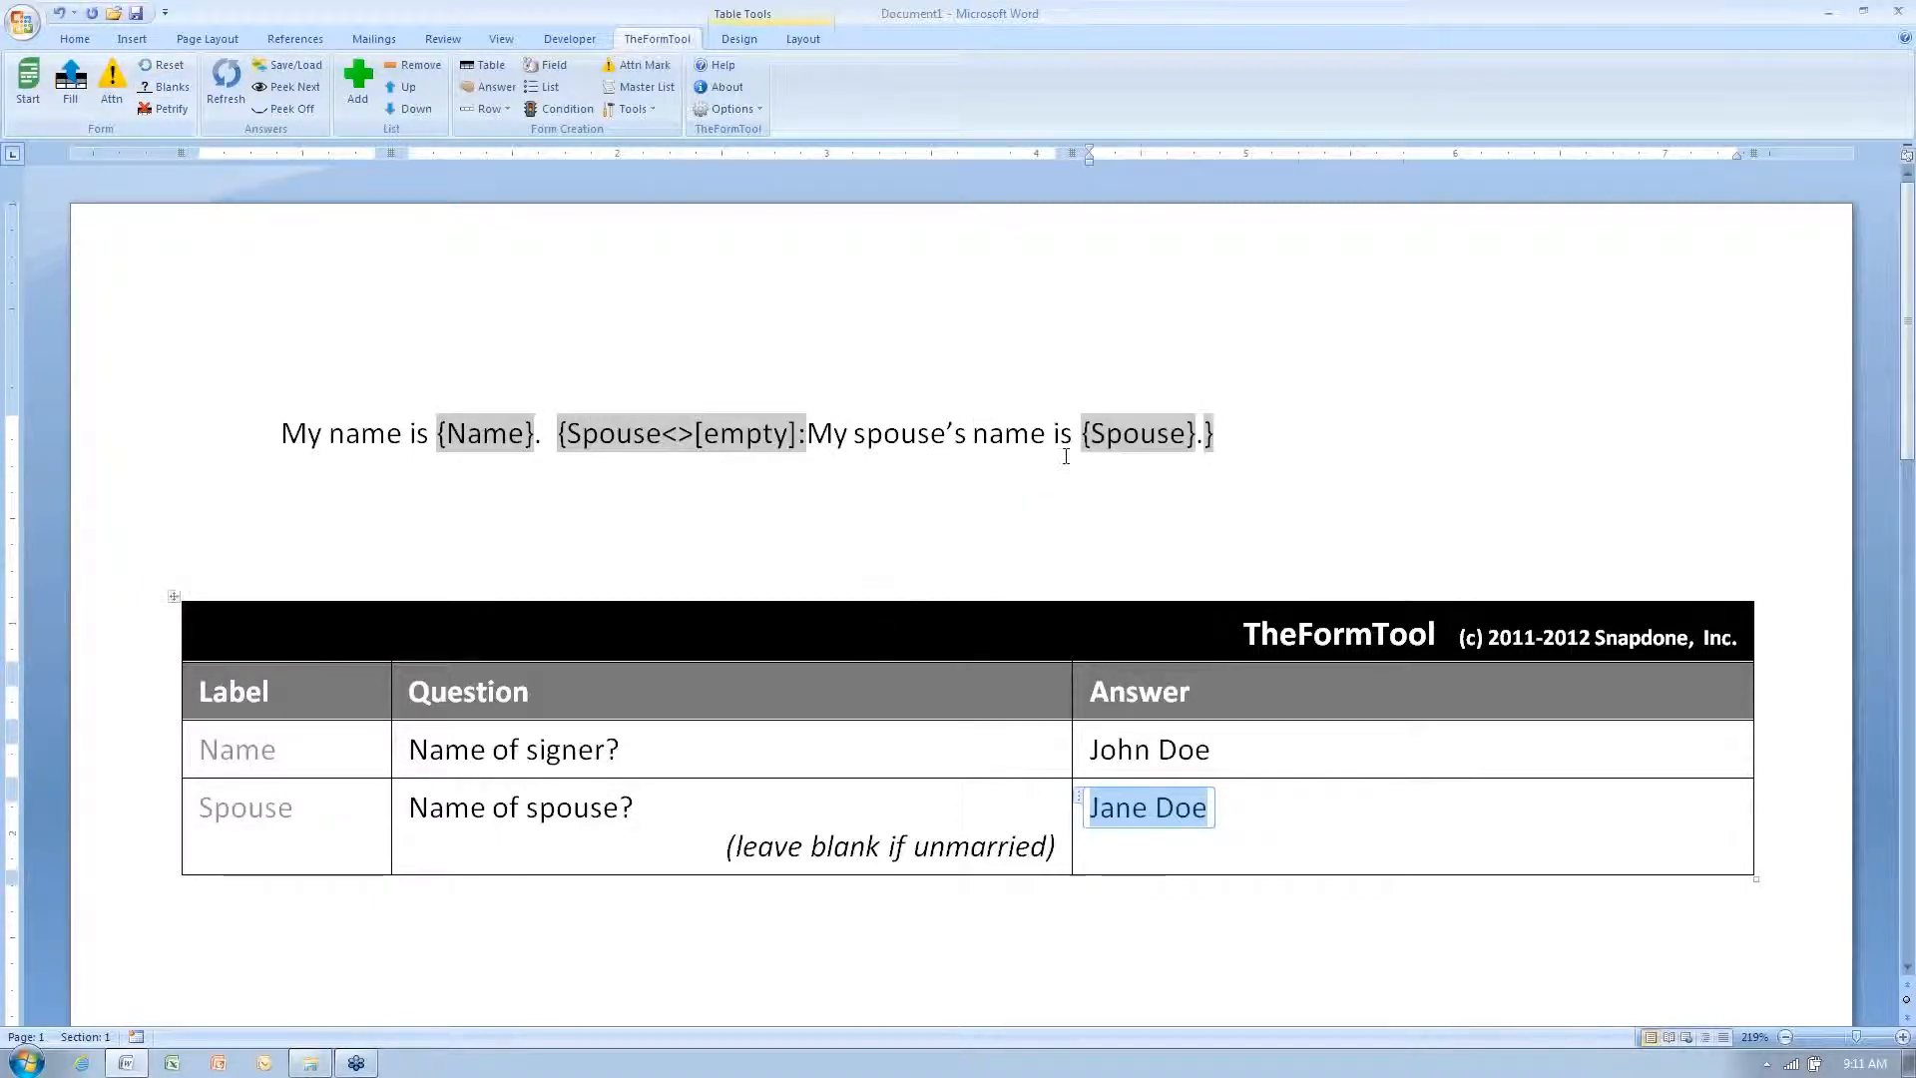
left_click(1246, 429)
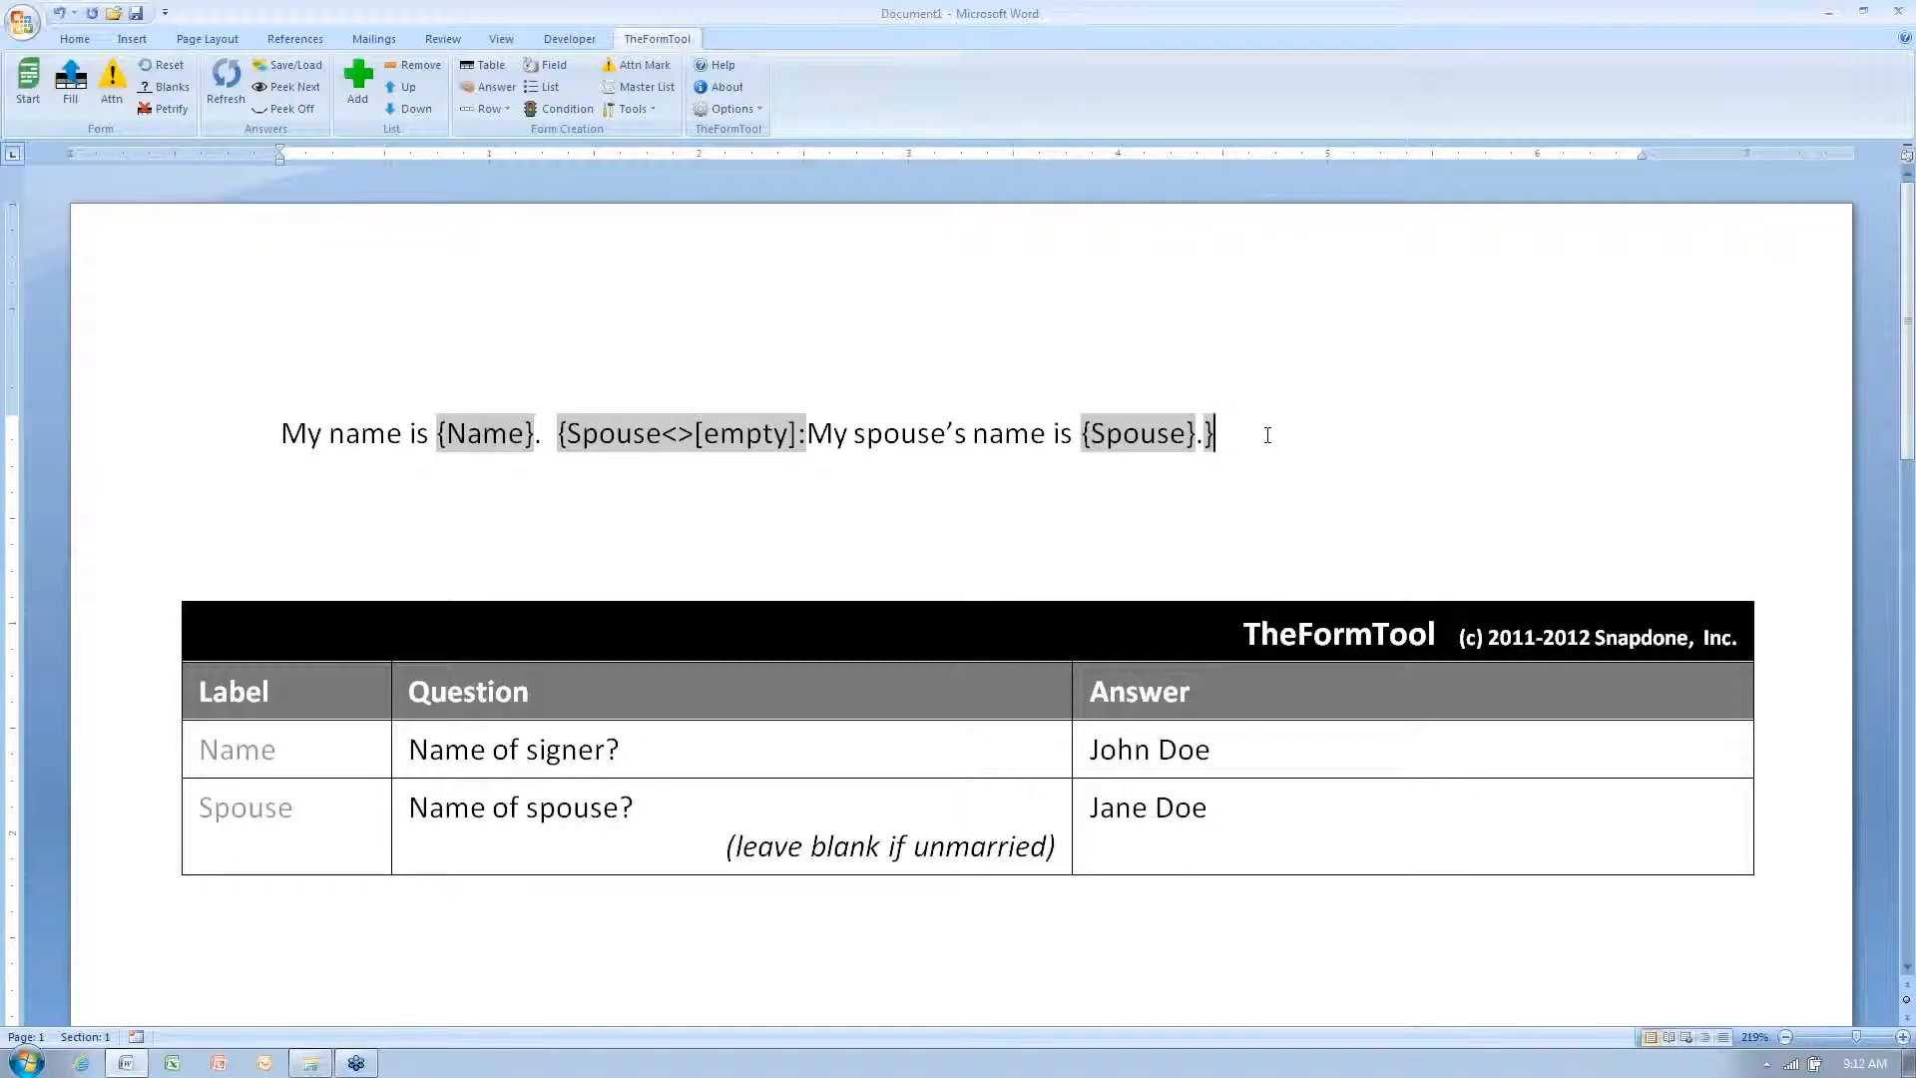
type("am not married.")
left_click(1138, 806)
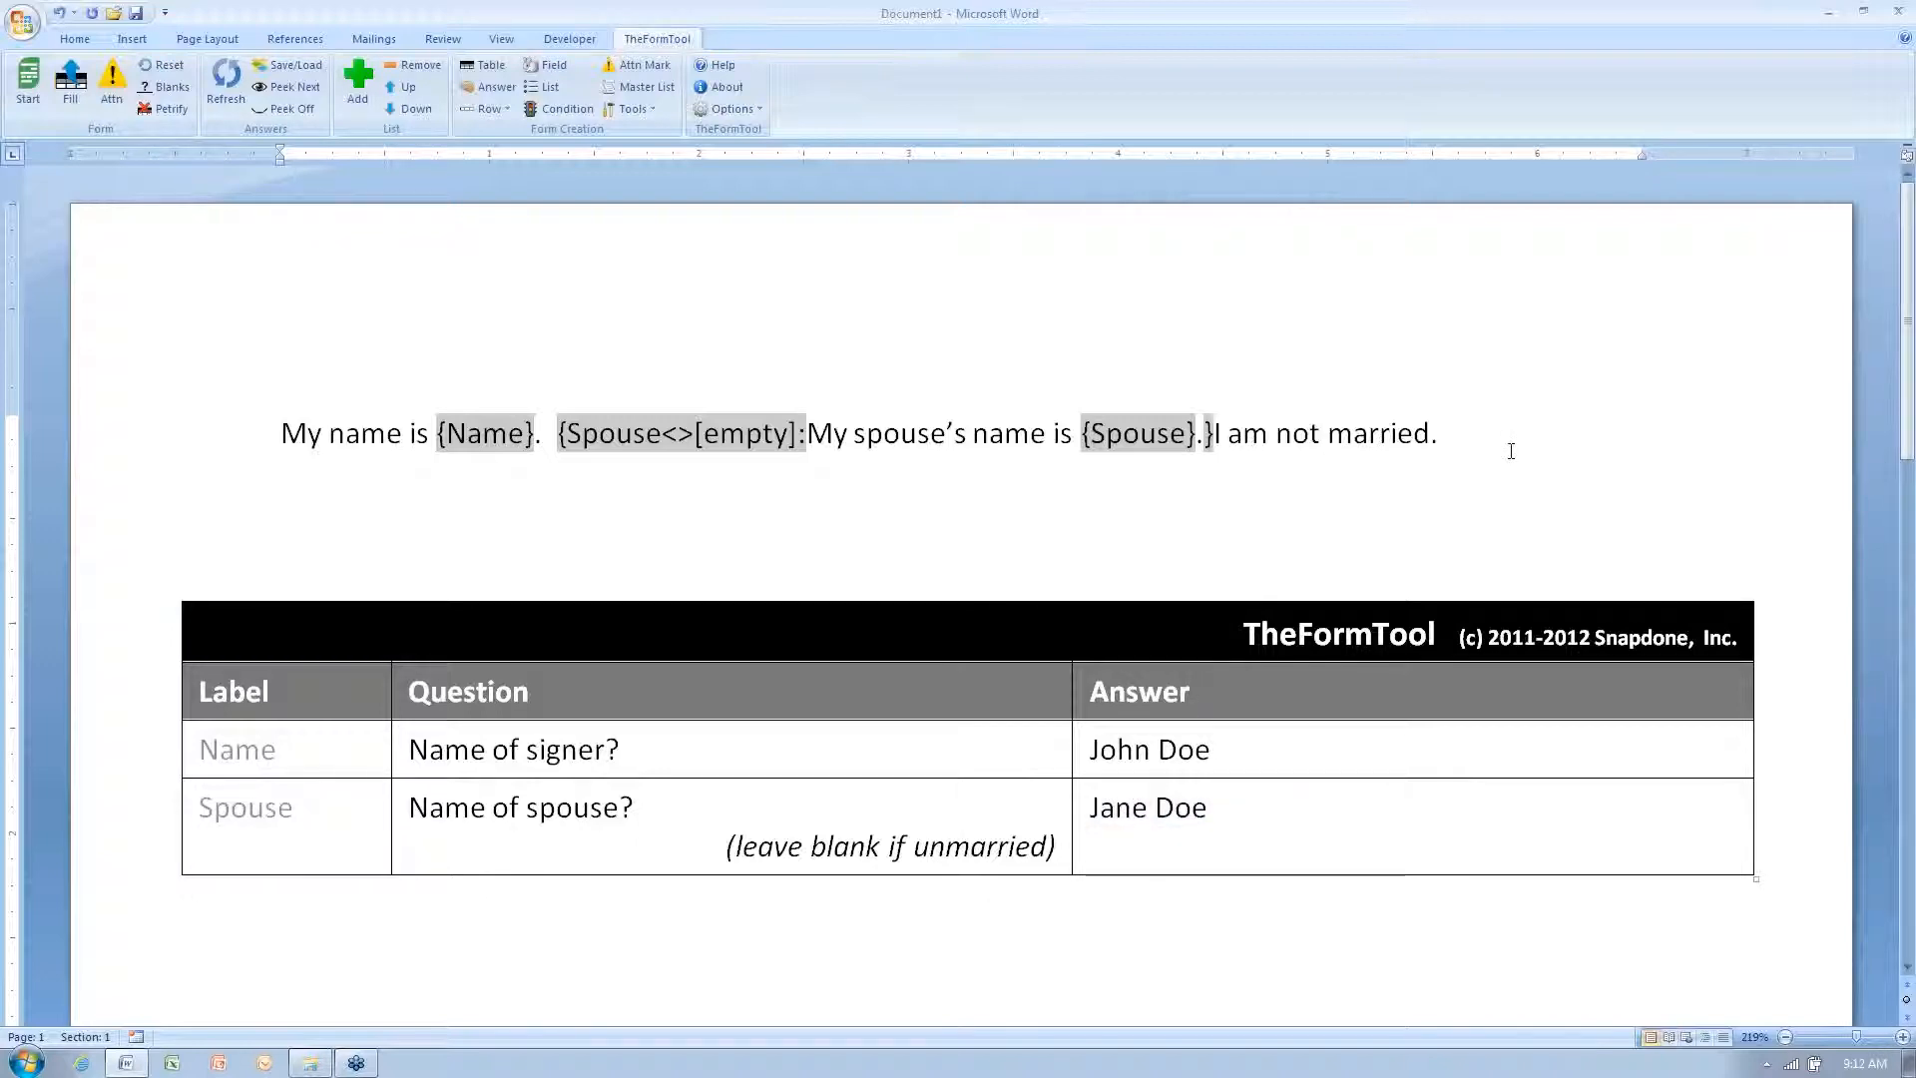
Step: Make the "I am not married." sentence show only if the Spouse answer is empty
key("ctrl+shift+Left")
key("ctrl+shift+Left")
key("ctrl+shift+Left")
key("ctrl+shift+Left")
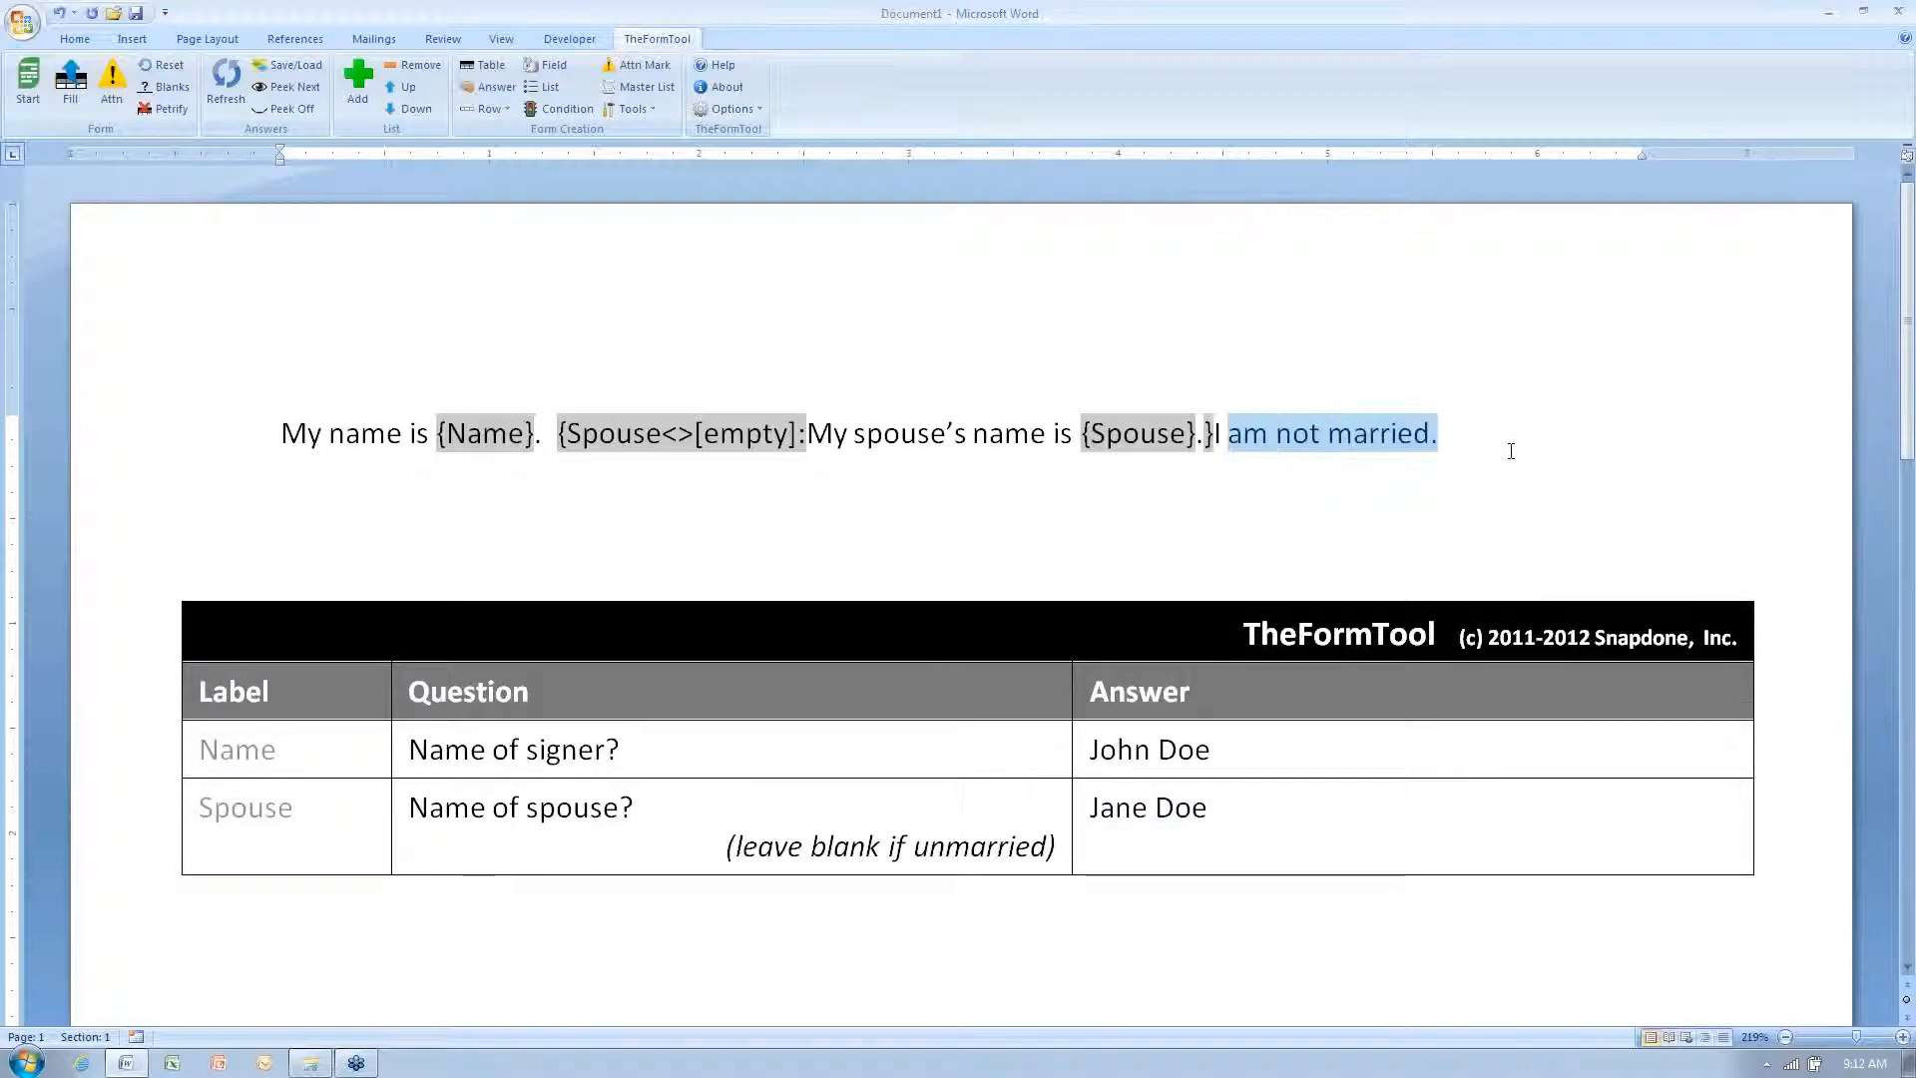
key("ctrl+shift+Left")
left_click(572, 116)
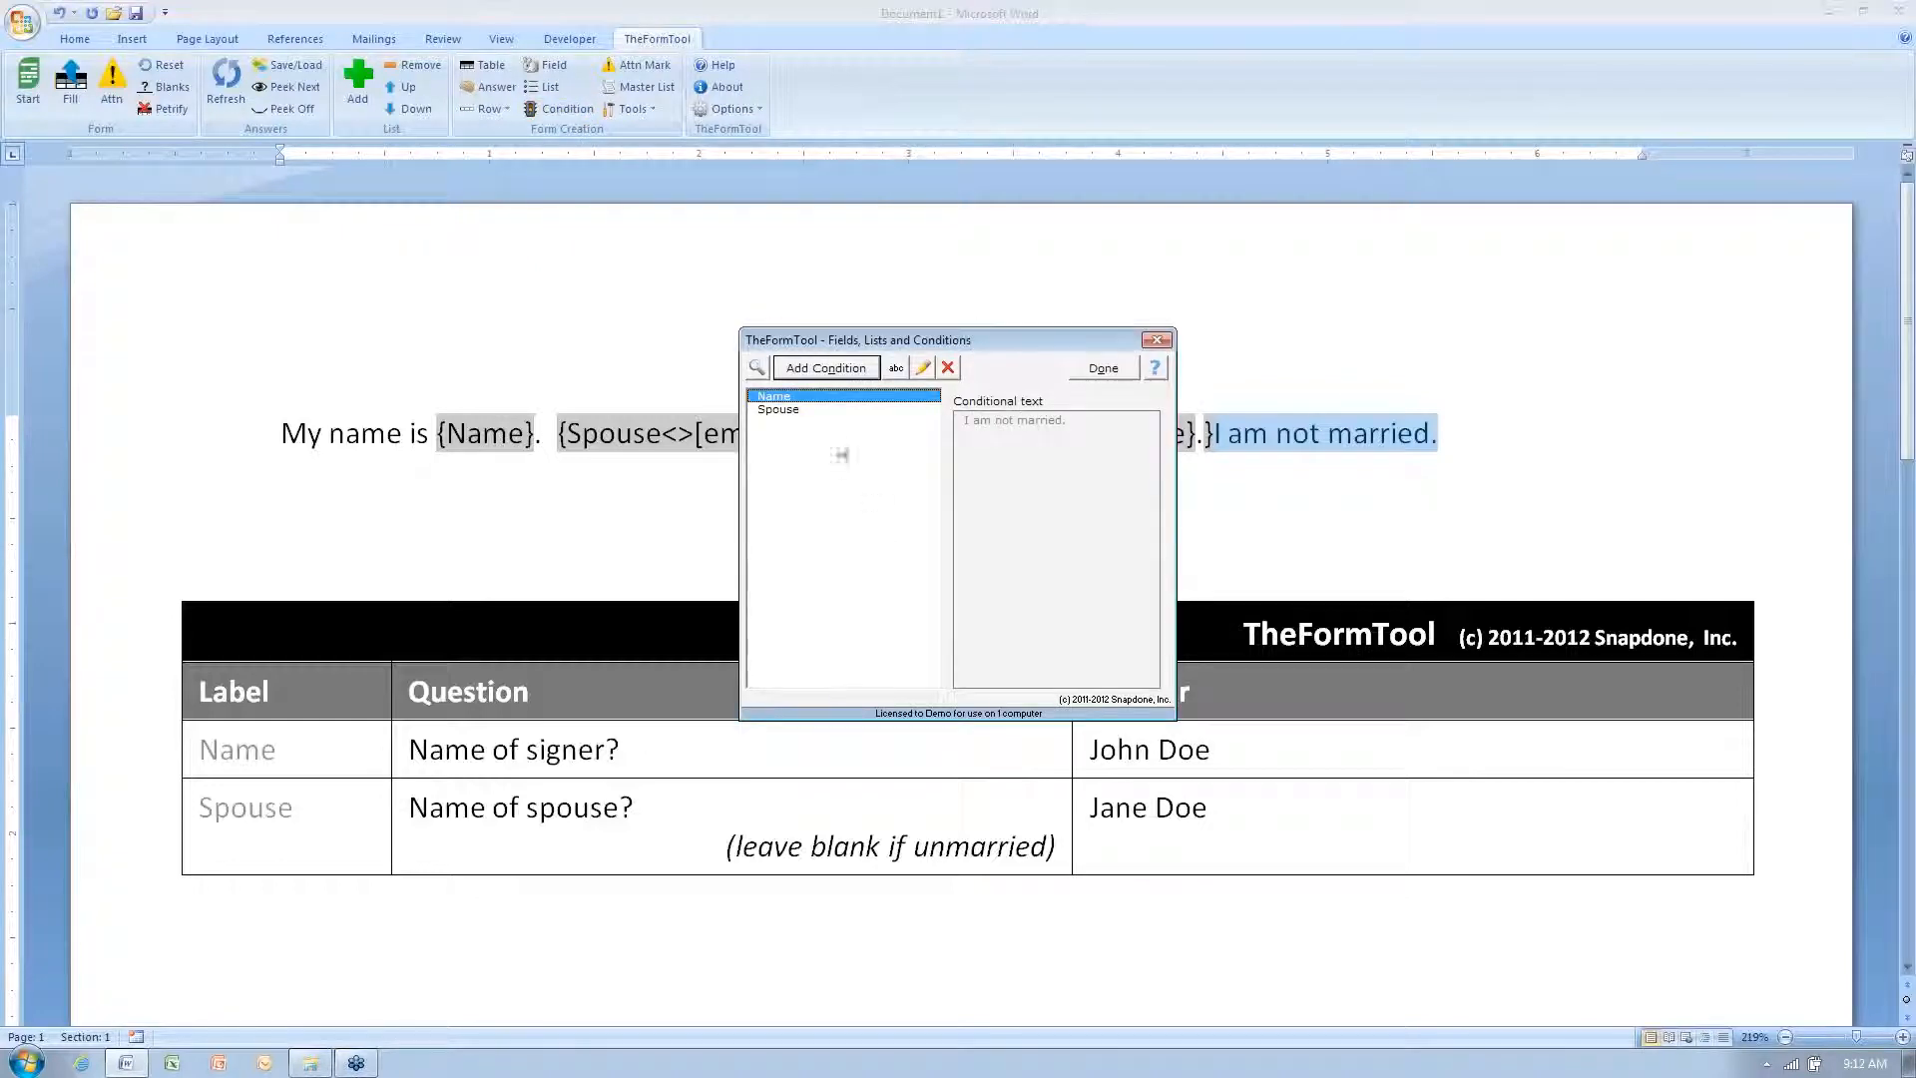
left_click(846, 410)
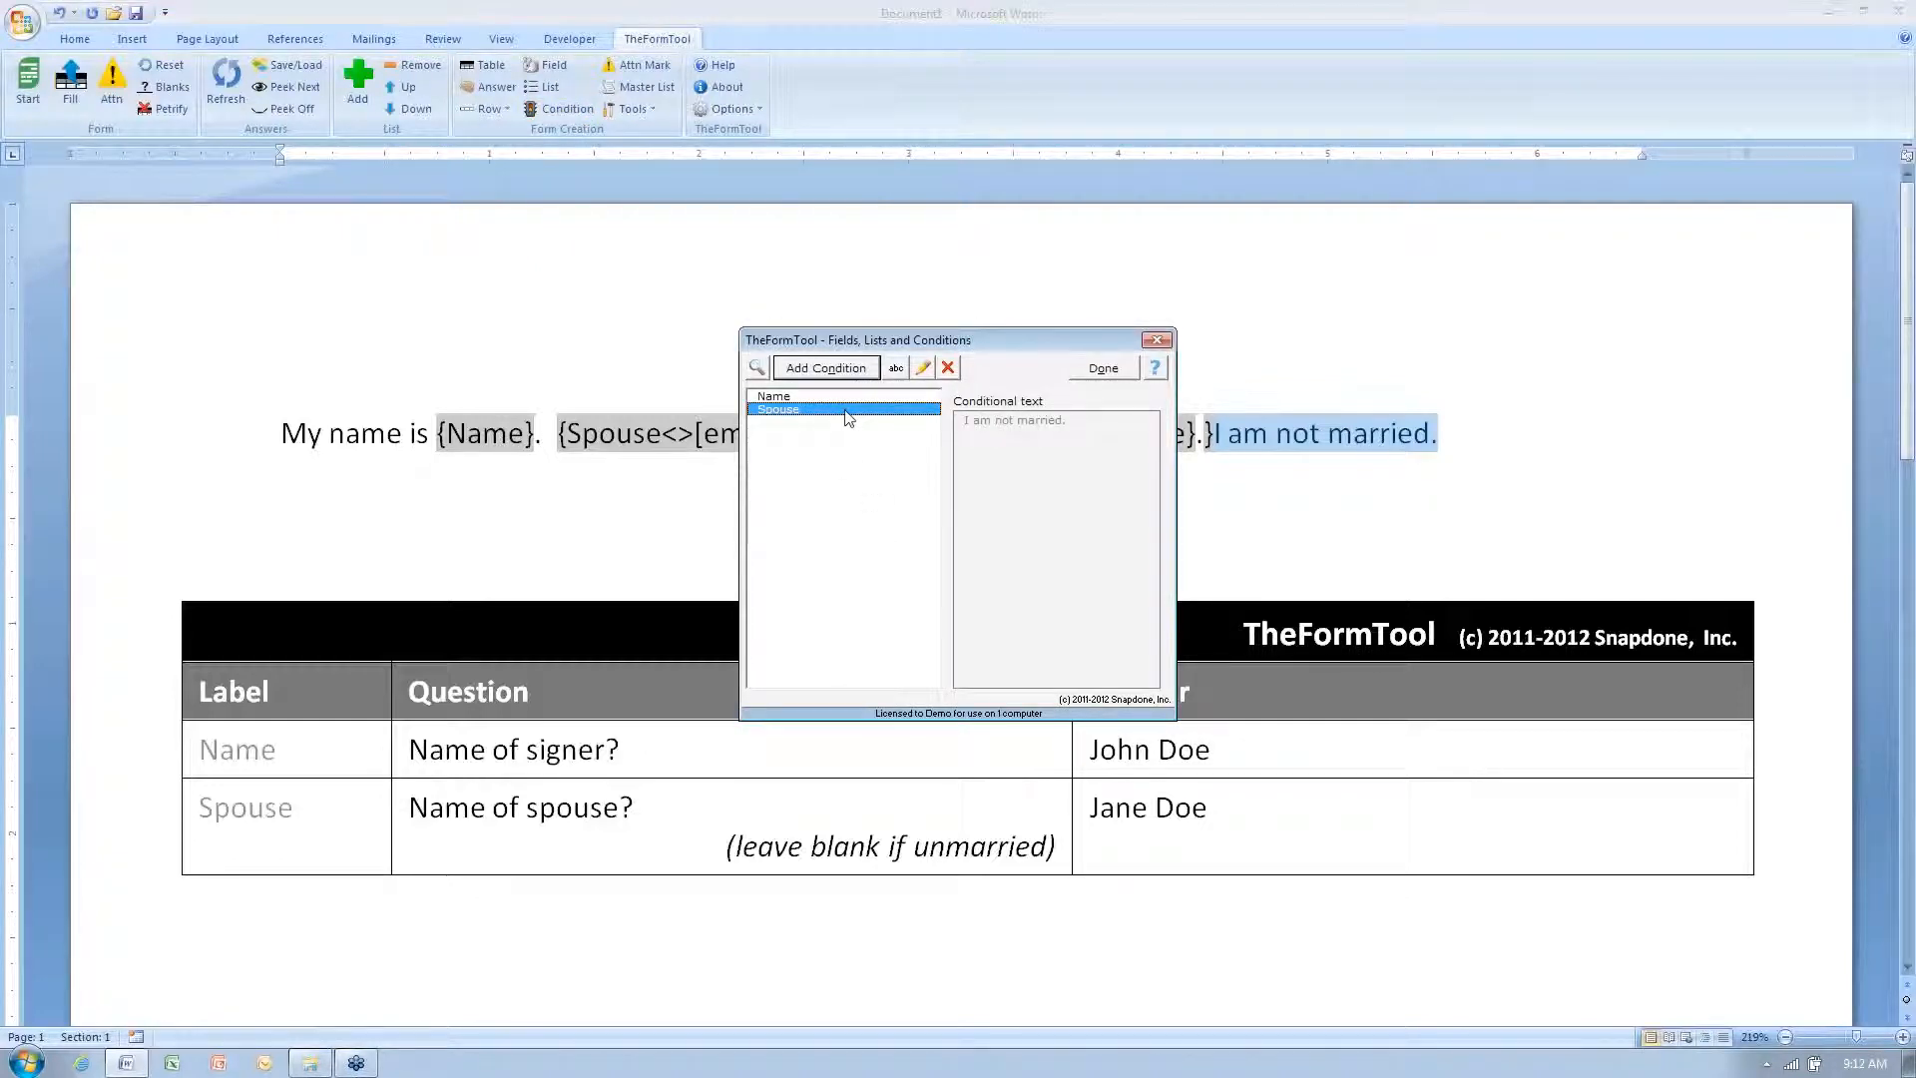
left_click(840, 378)
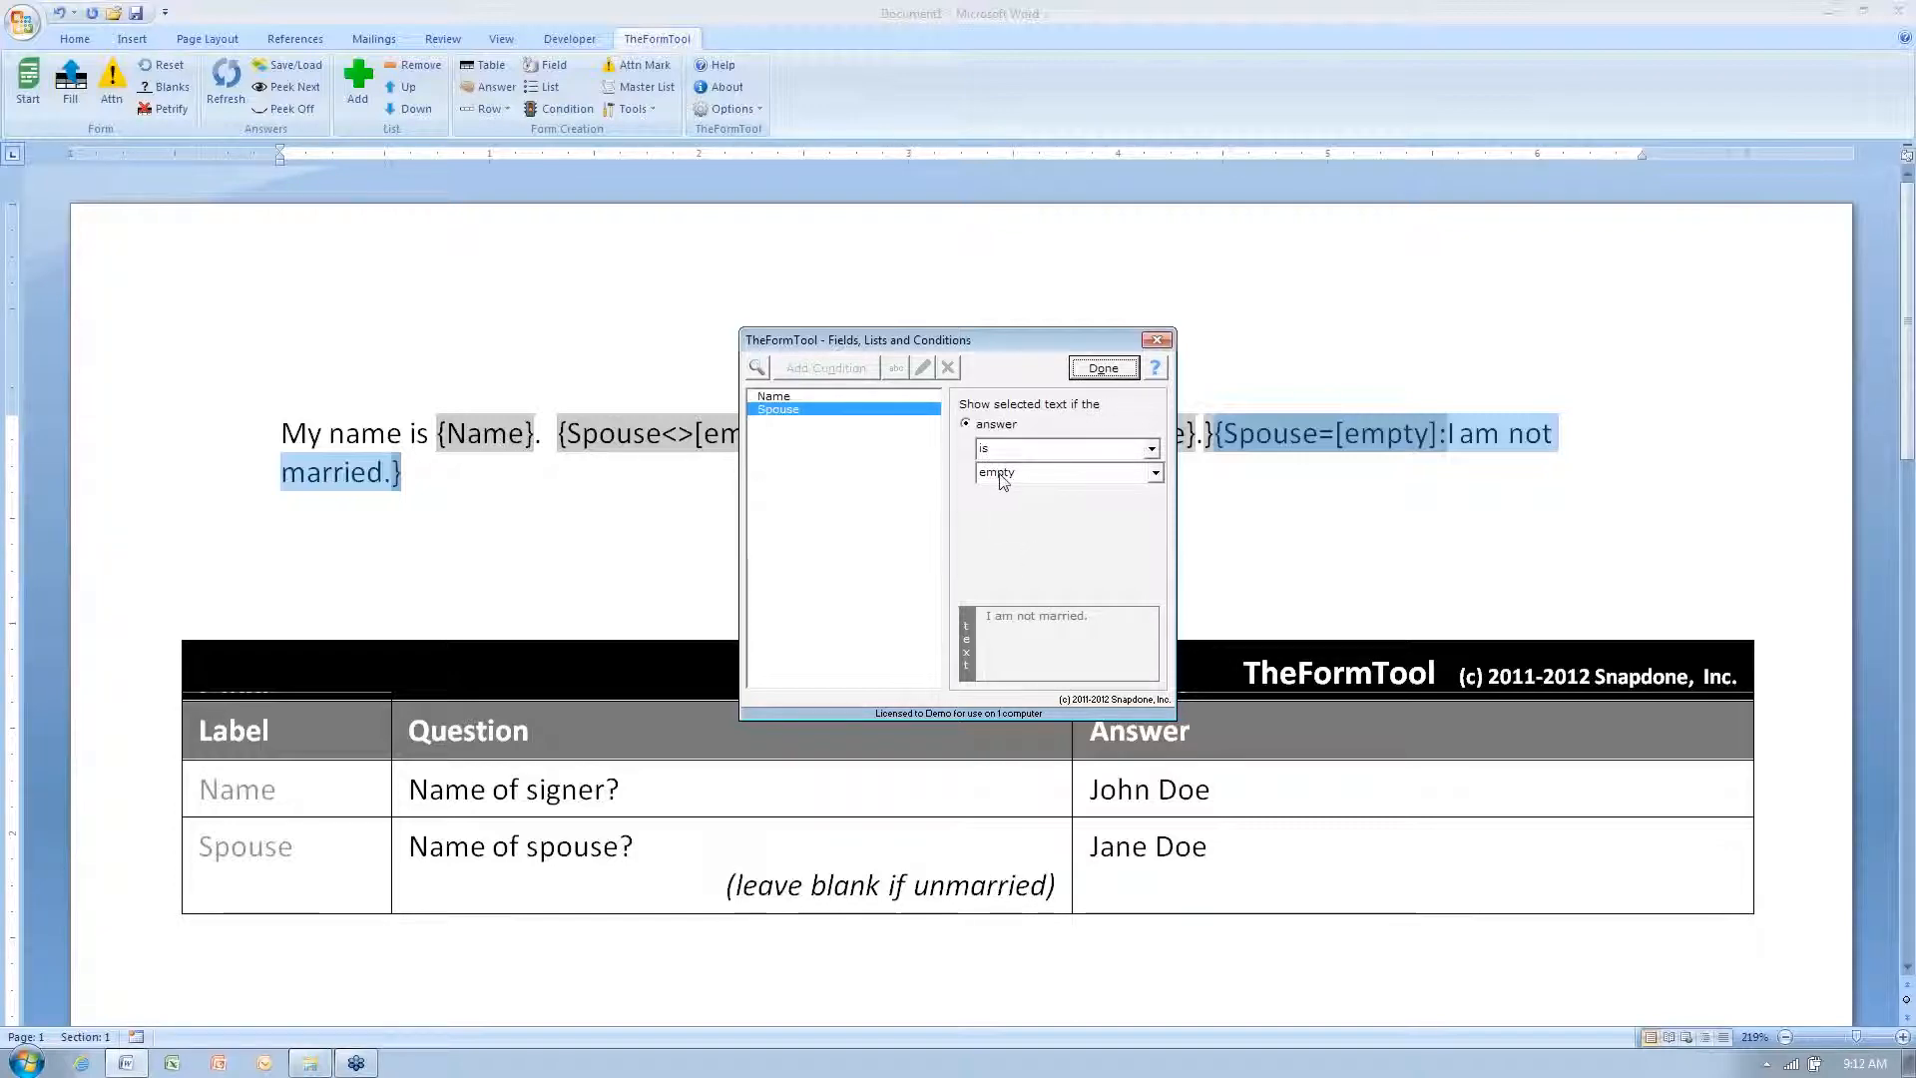
left_click(1103, 368)
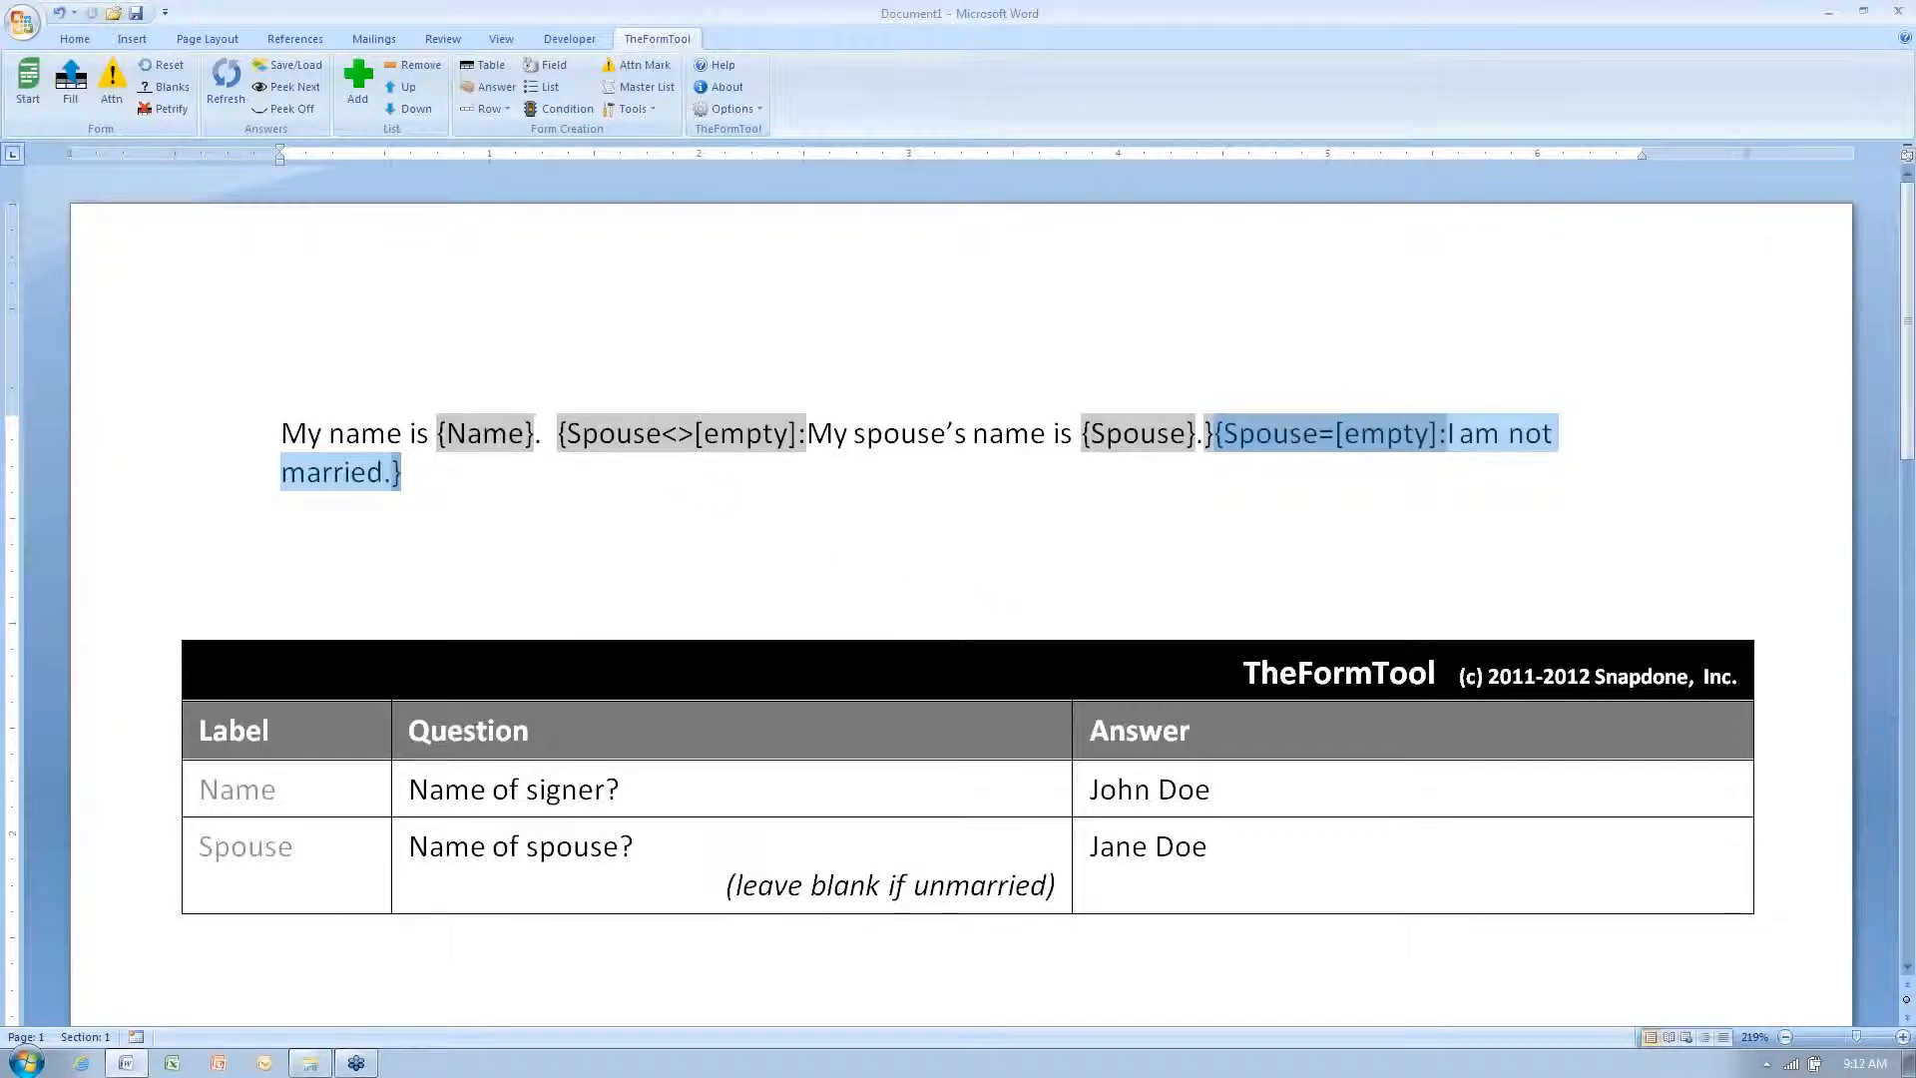
Step: Compare the two Spouse conditions placed before the spouse sentence and the "I am not married." sentence
left_click_drag(564, 434, 799, 444)
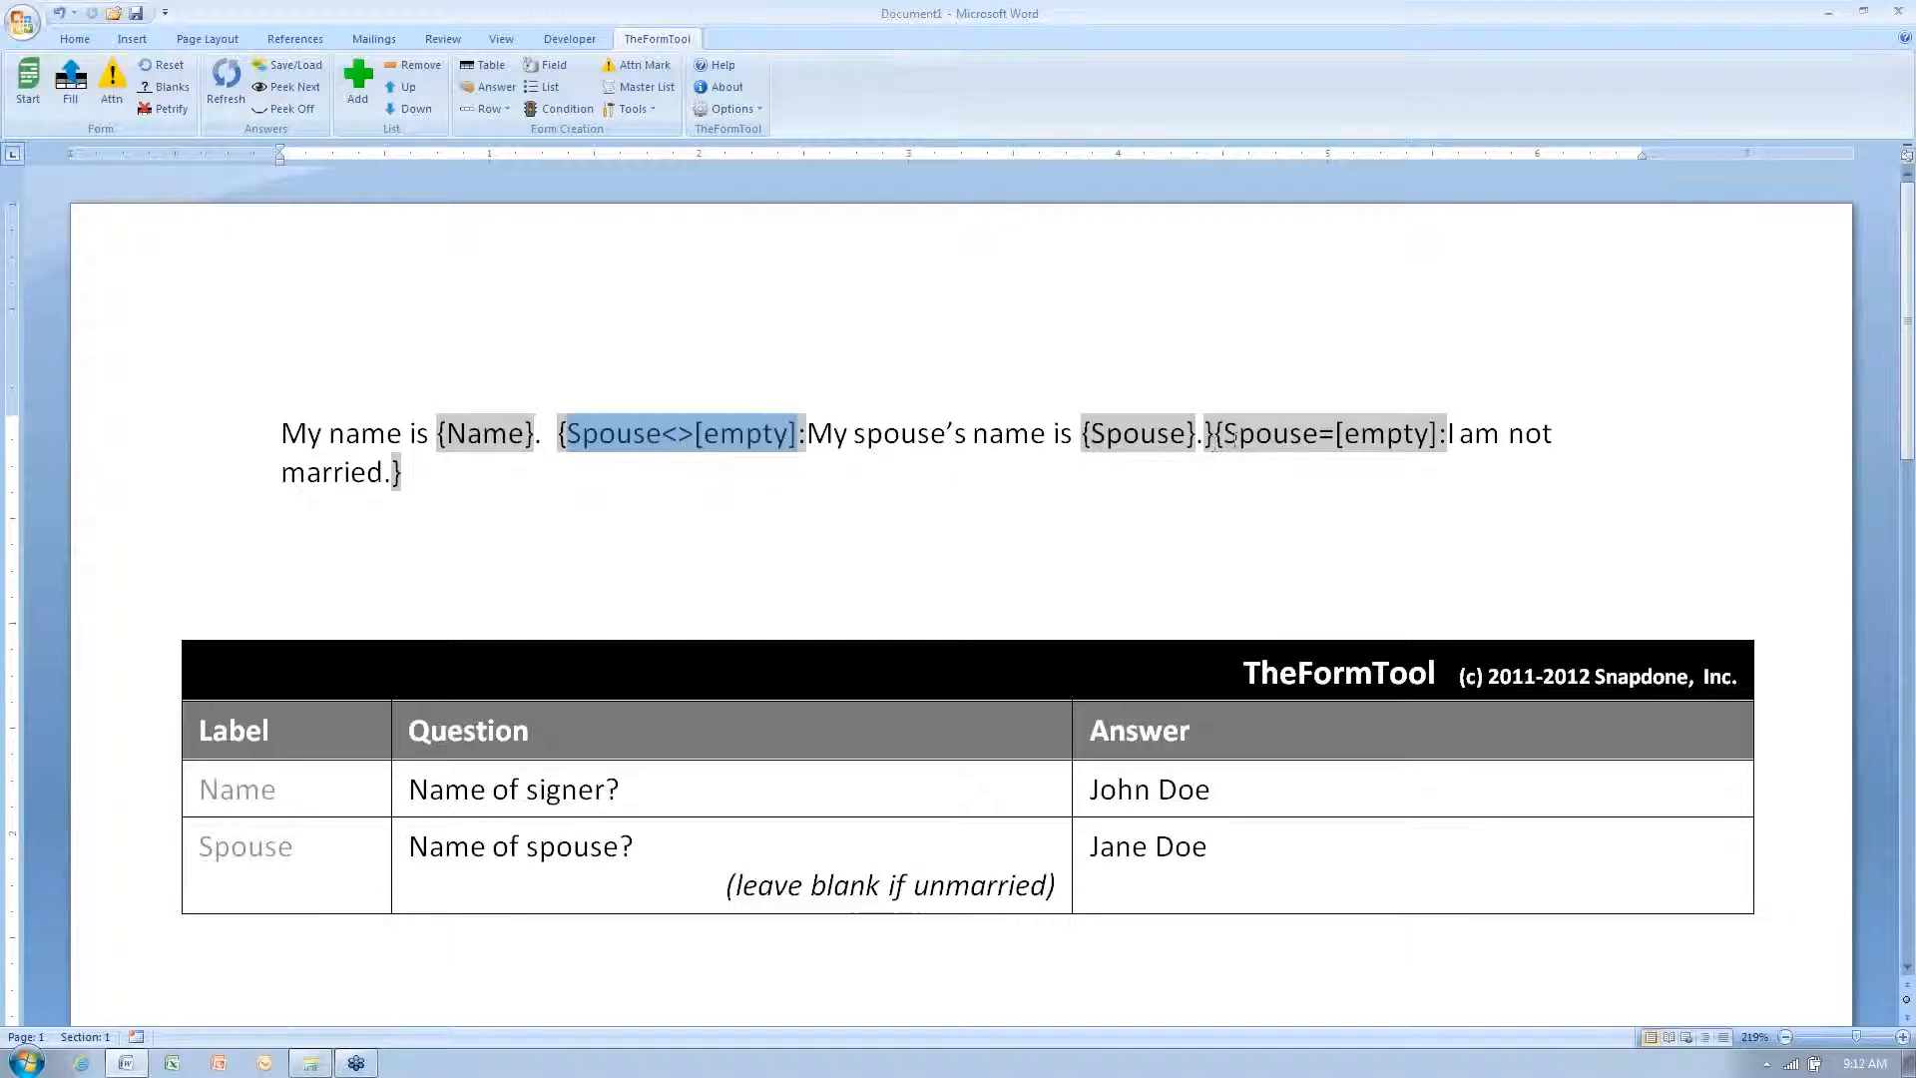
left_click_drag(1223, 436, 1443, 439)
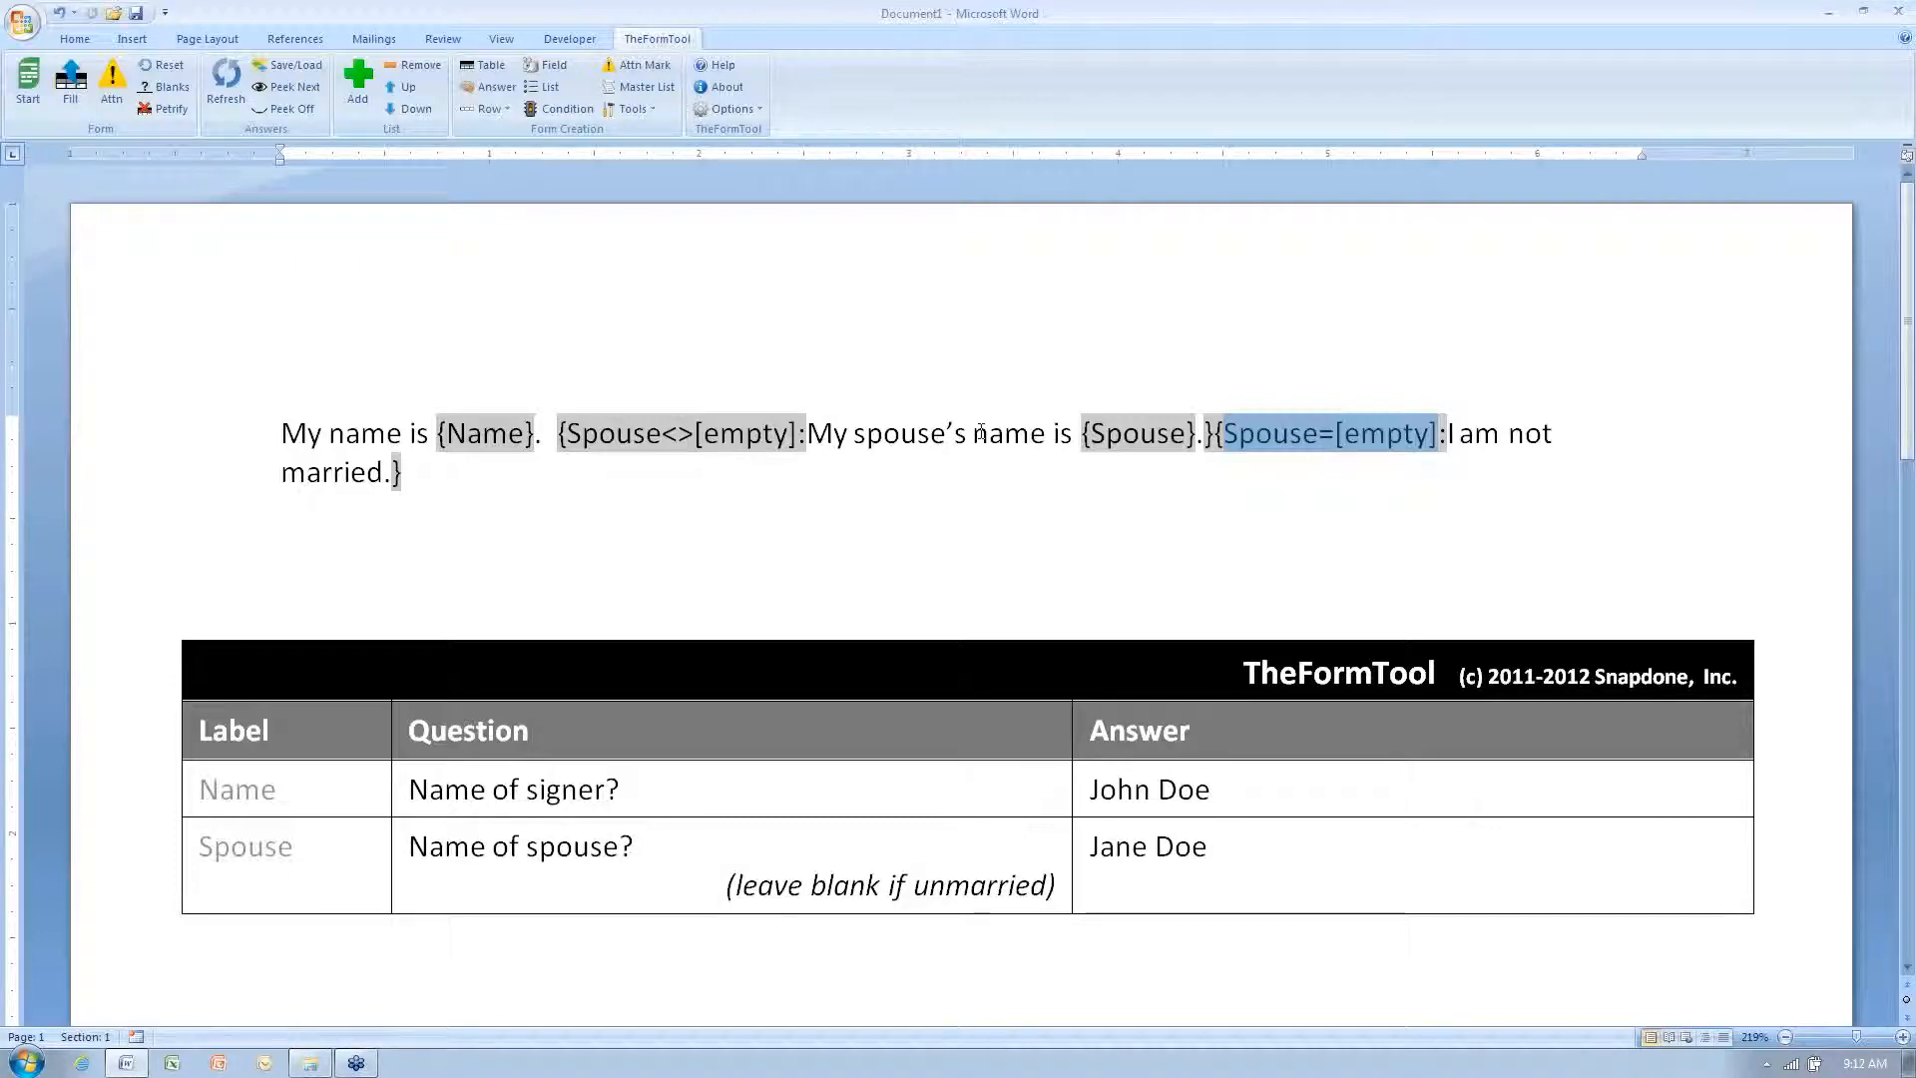
left_click(977, 433)
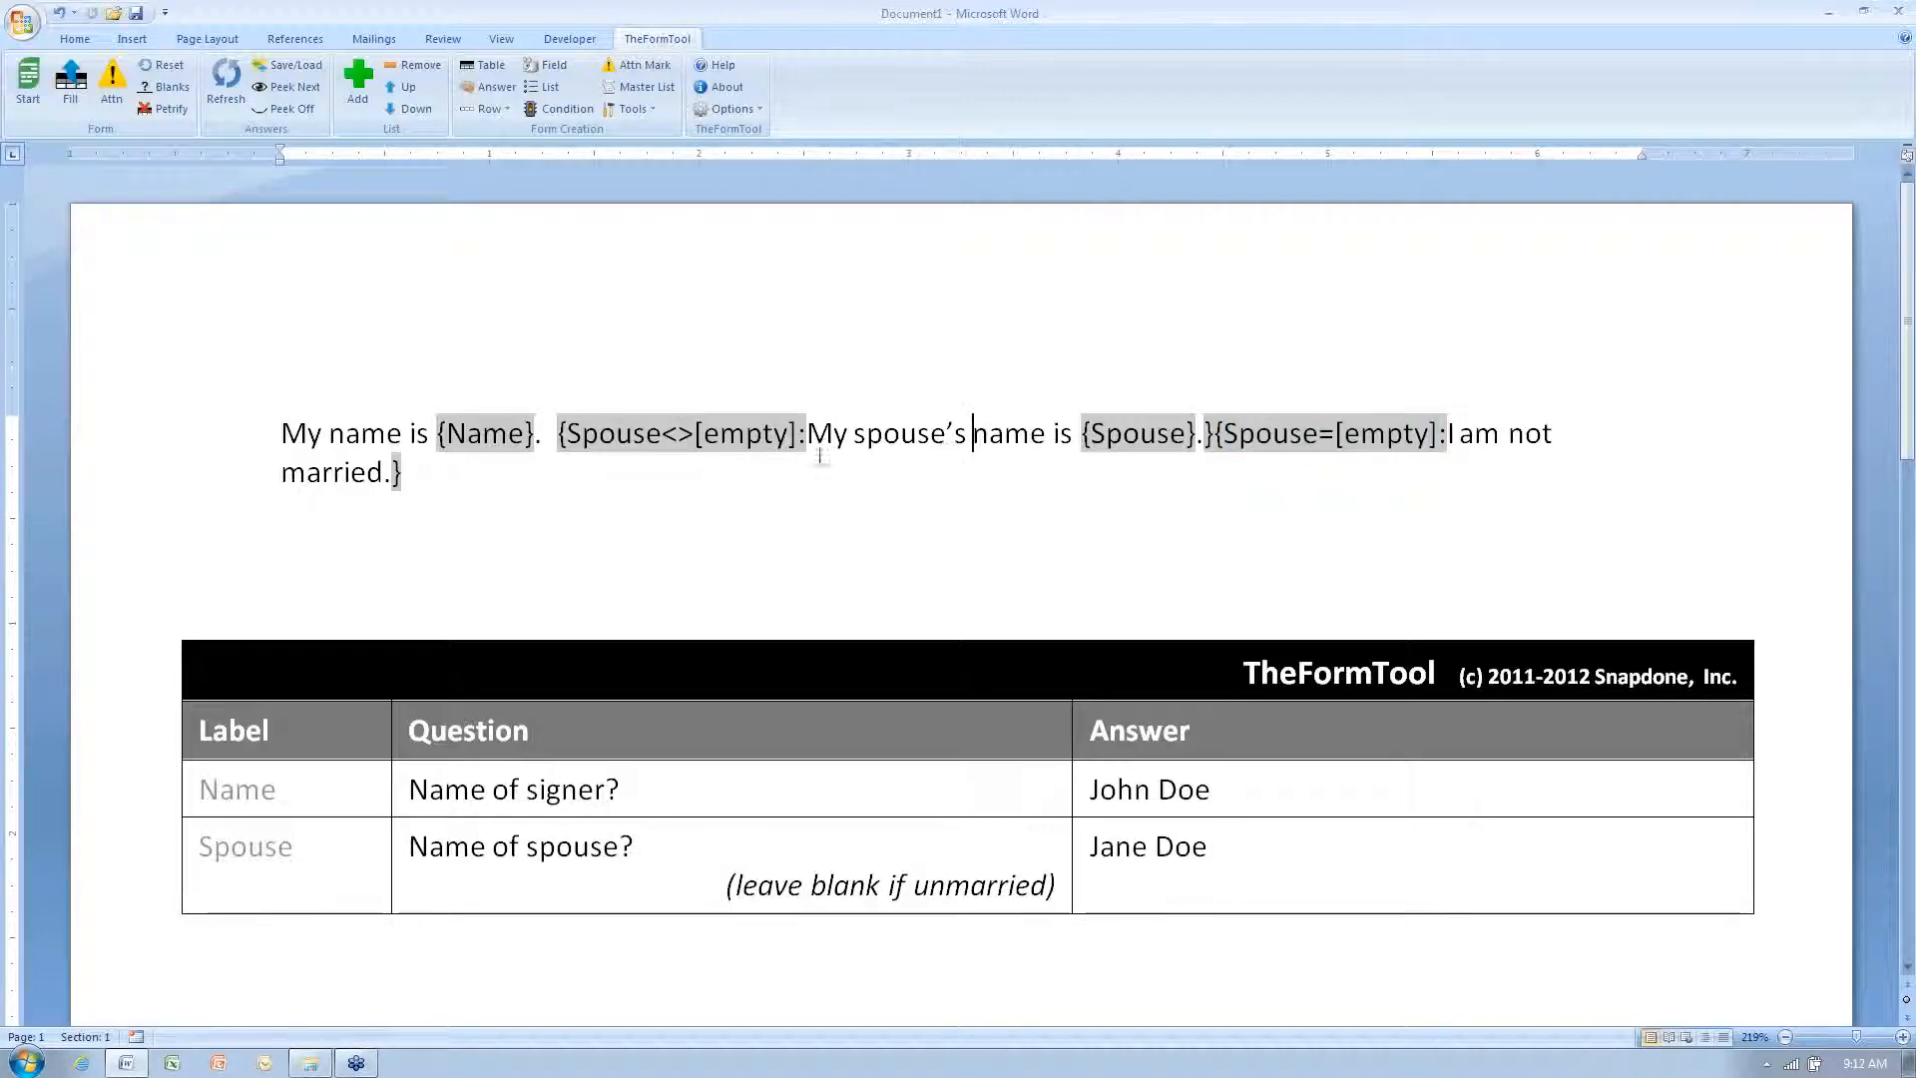
Step: Test both conditions by filling the form with the spouse's name present, and again with the spouse answer cleared
left_click(70, 90)
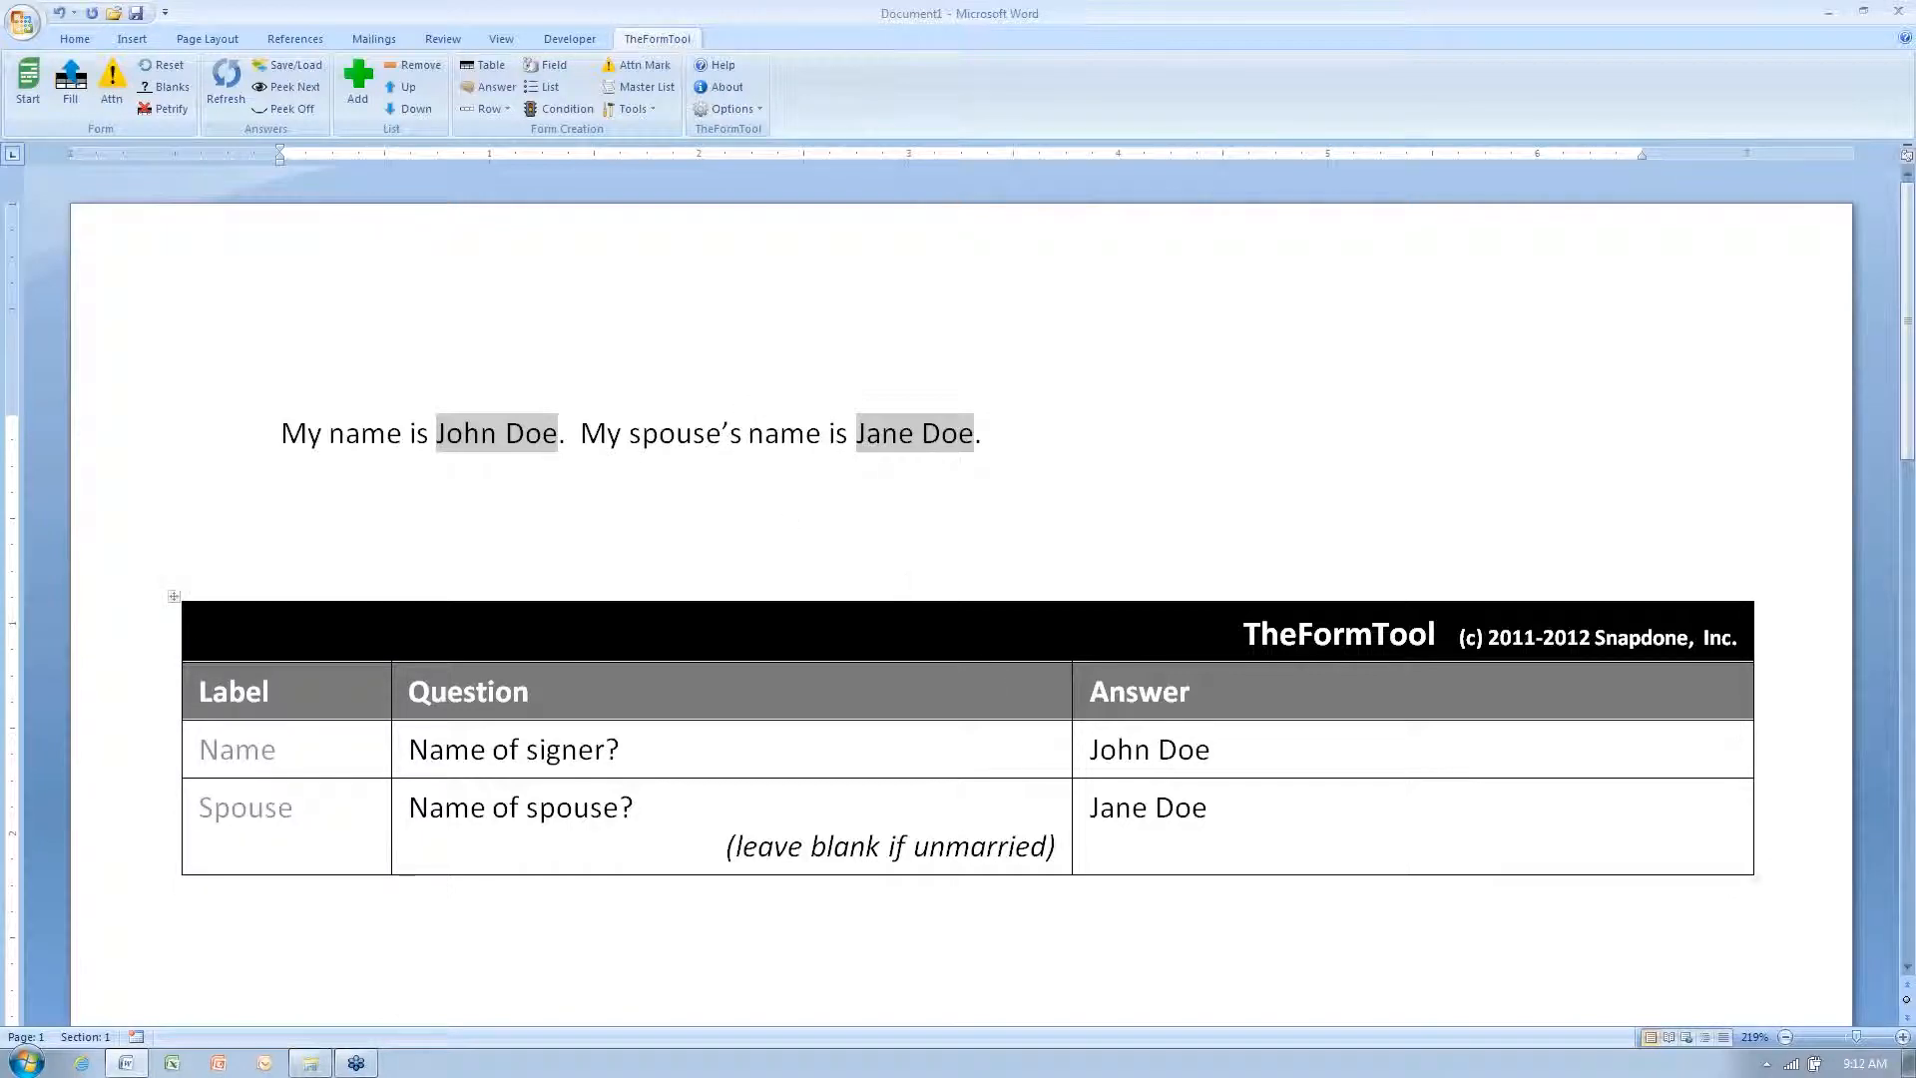
left_click(1174, 759)
key("Tab")
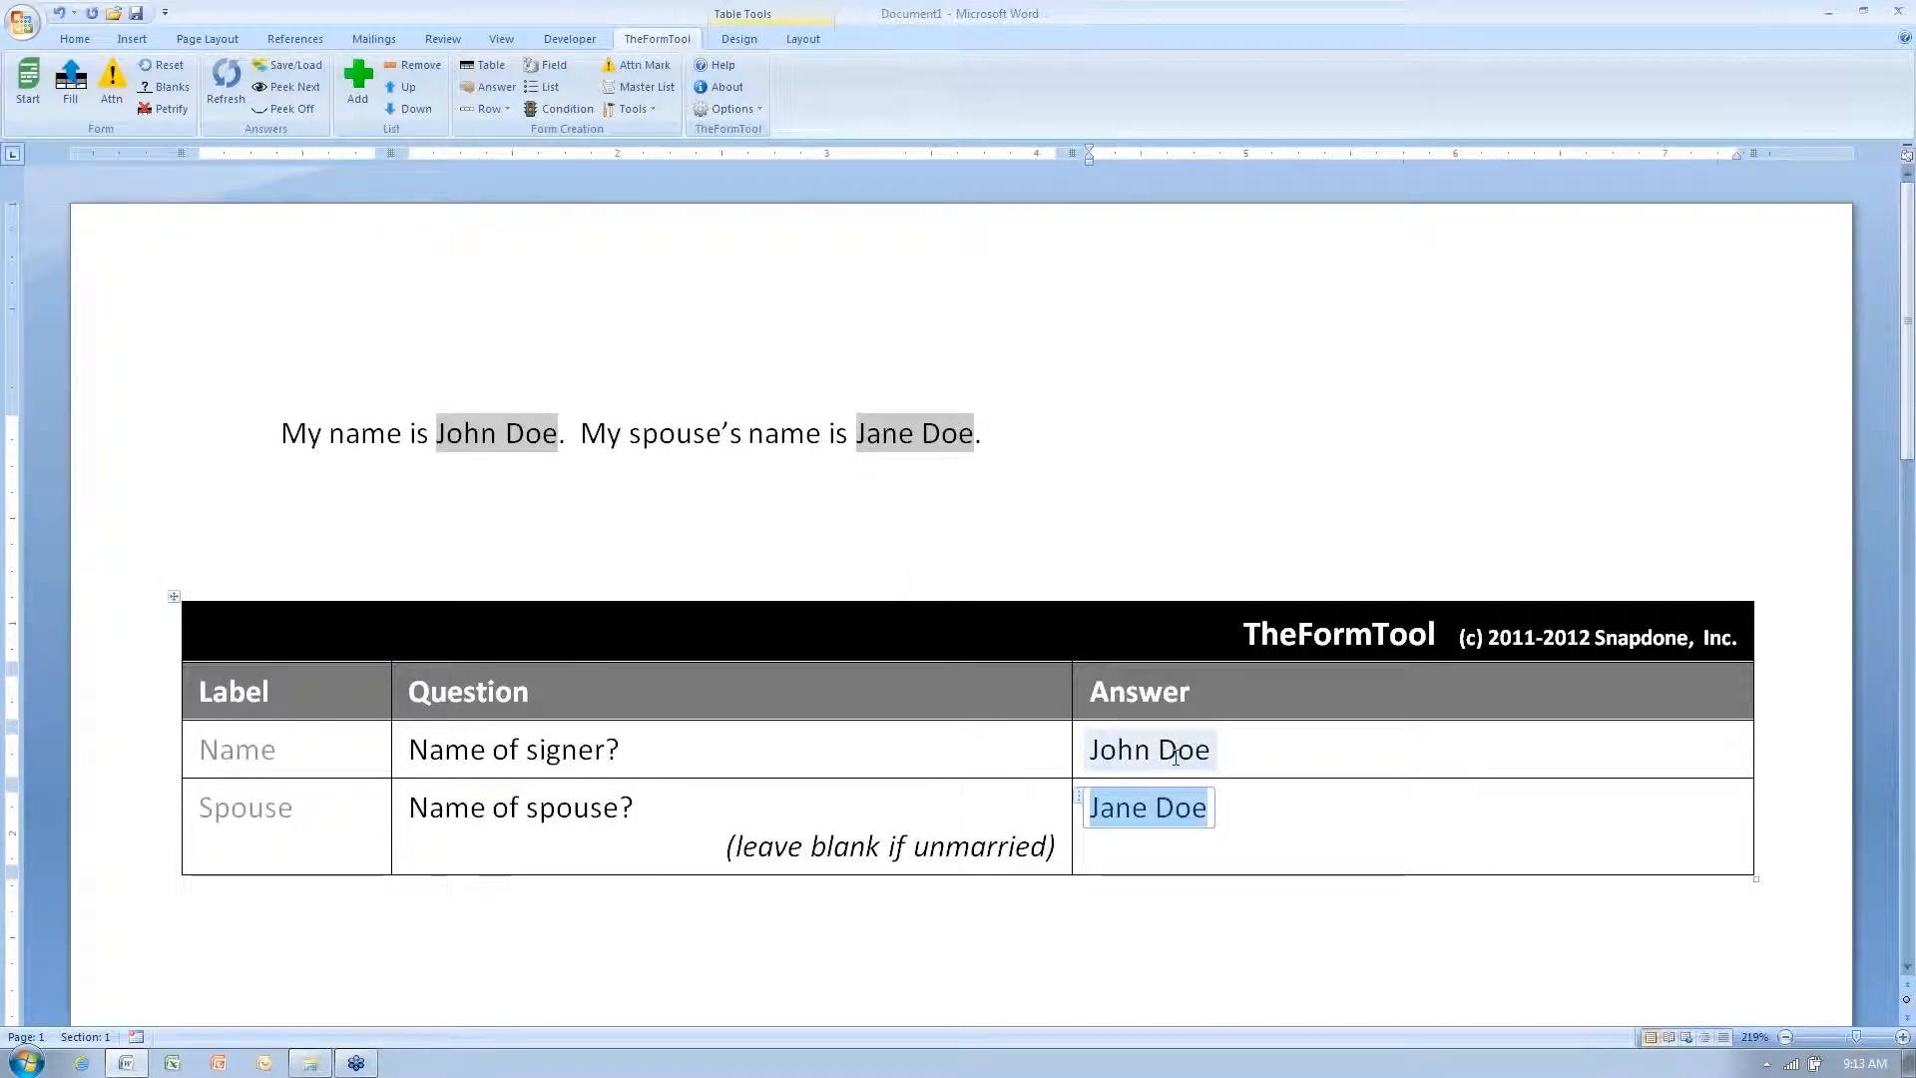
key("Delete")
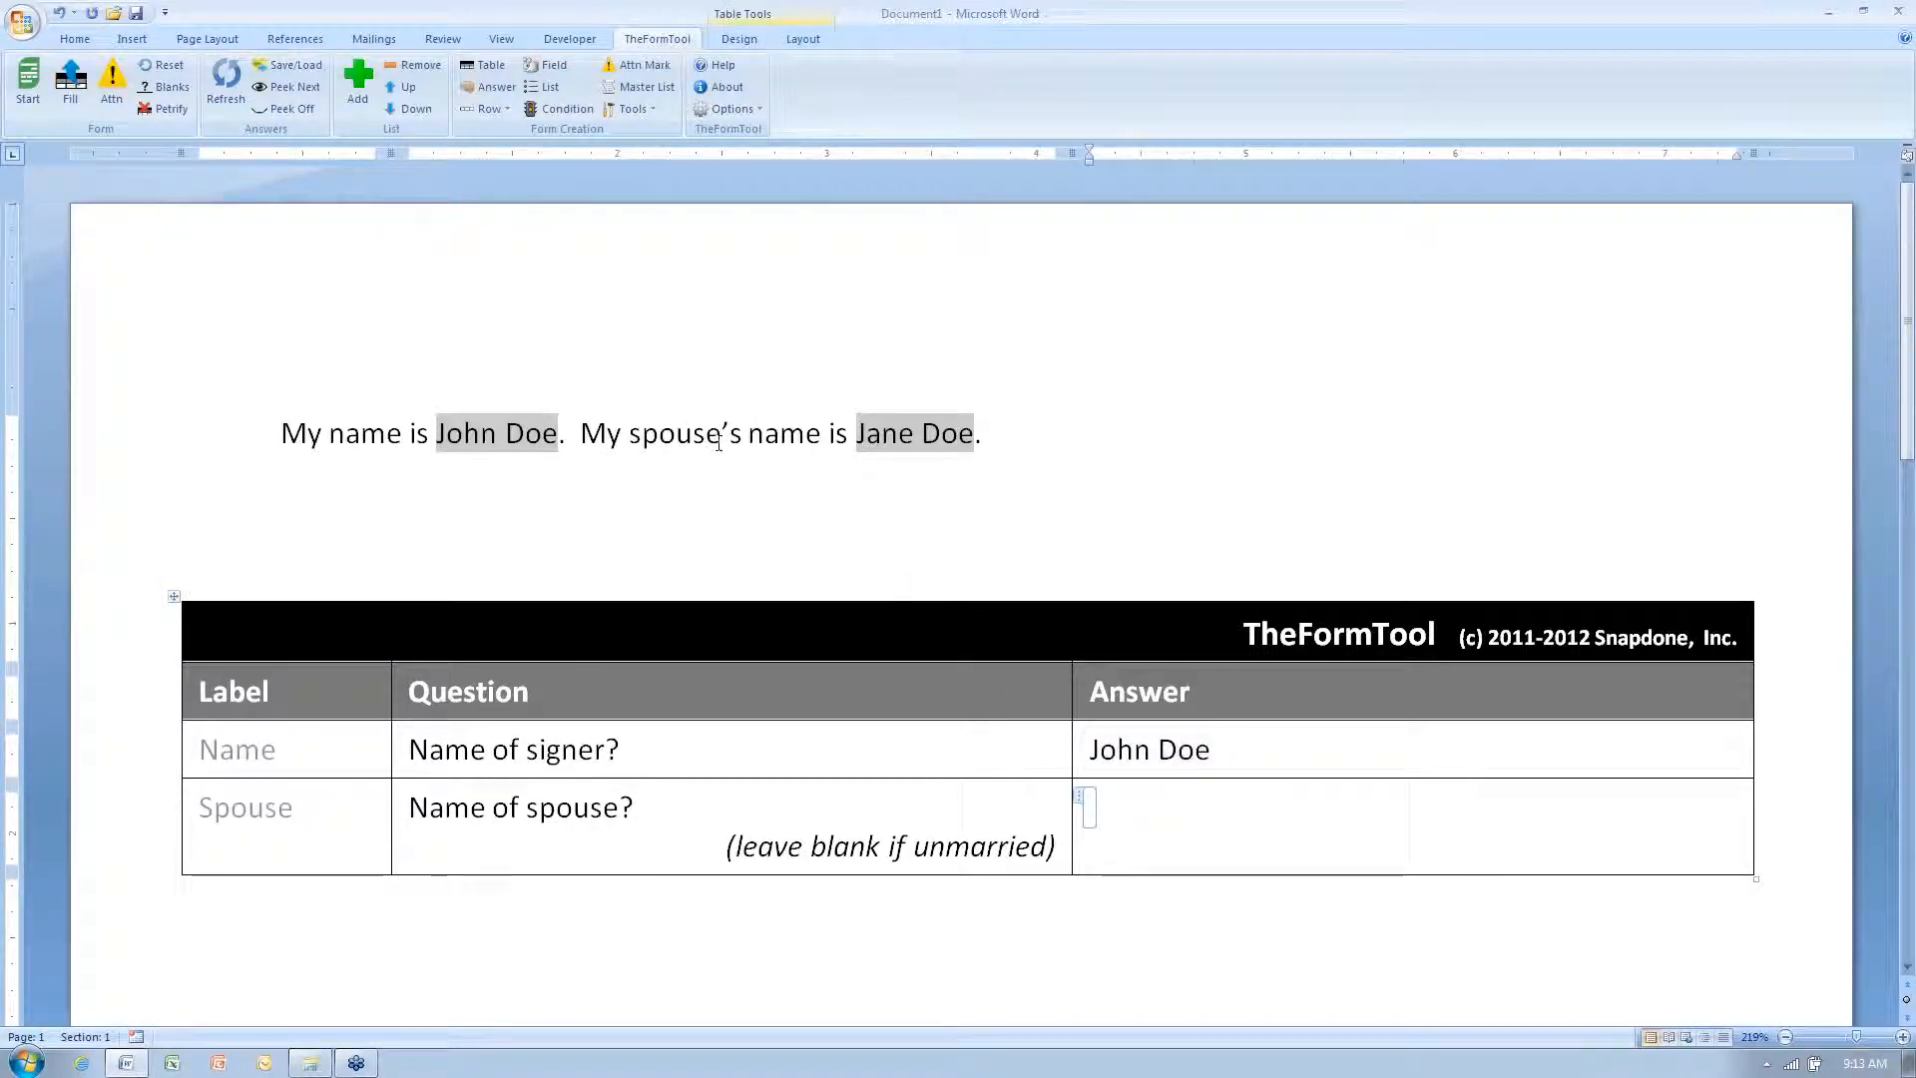
left_click(72, 85)
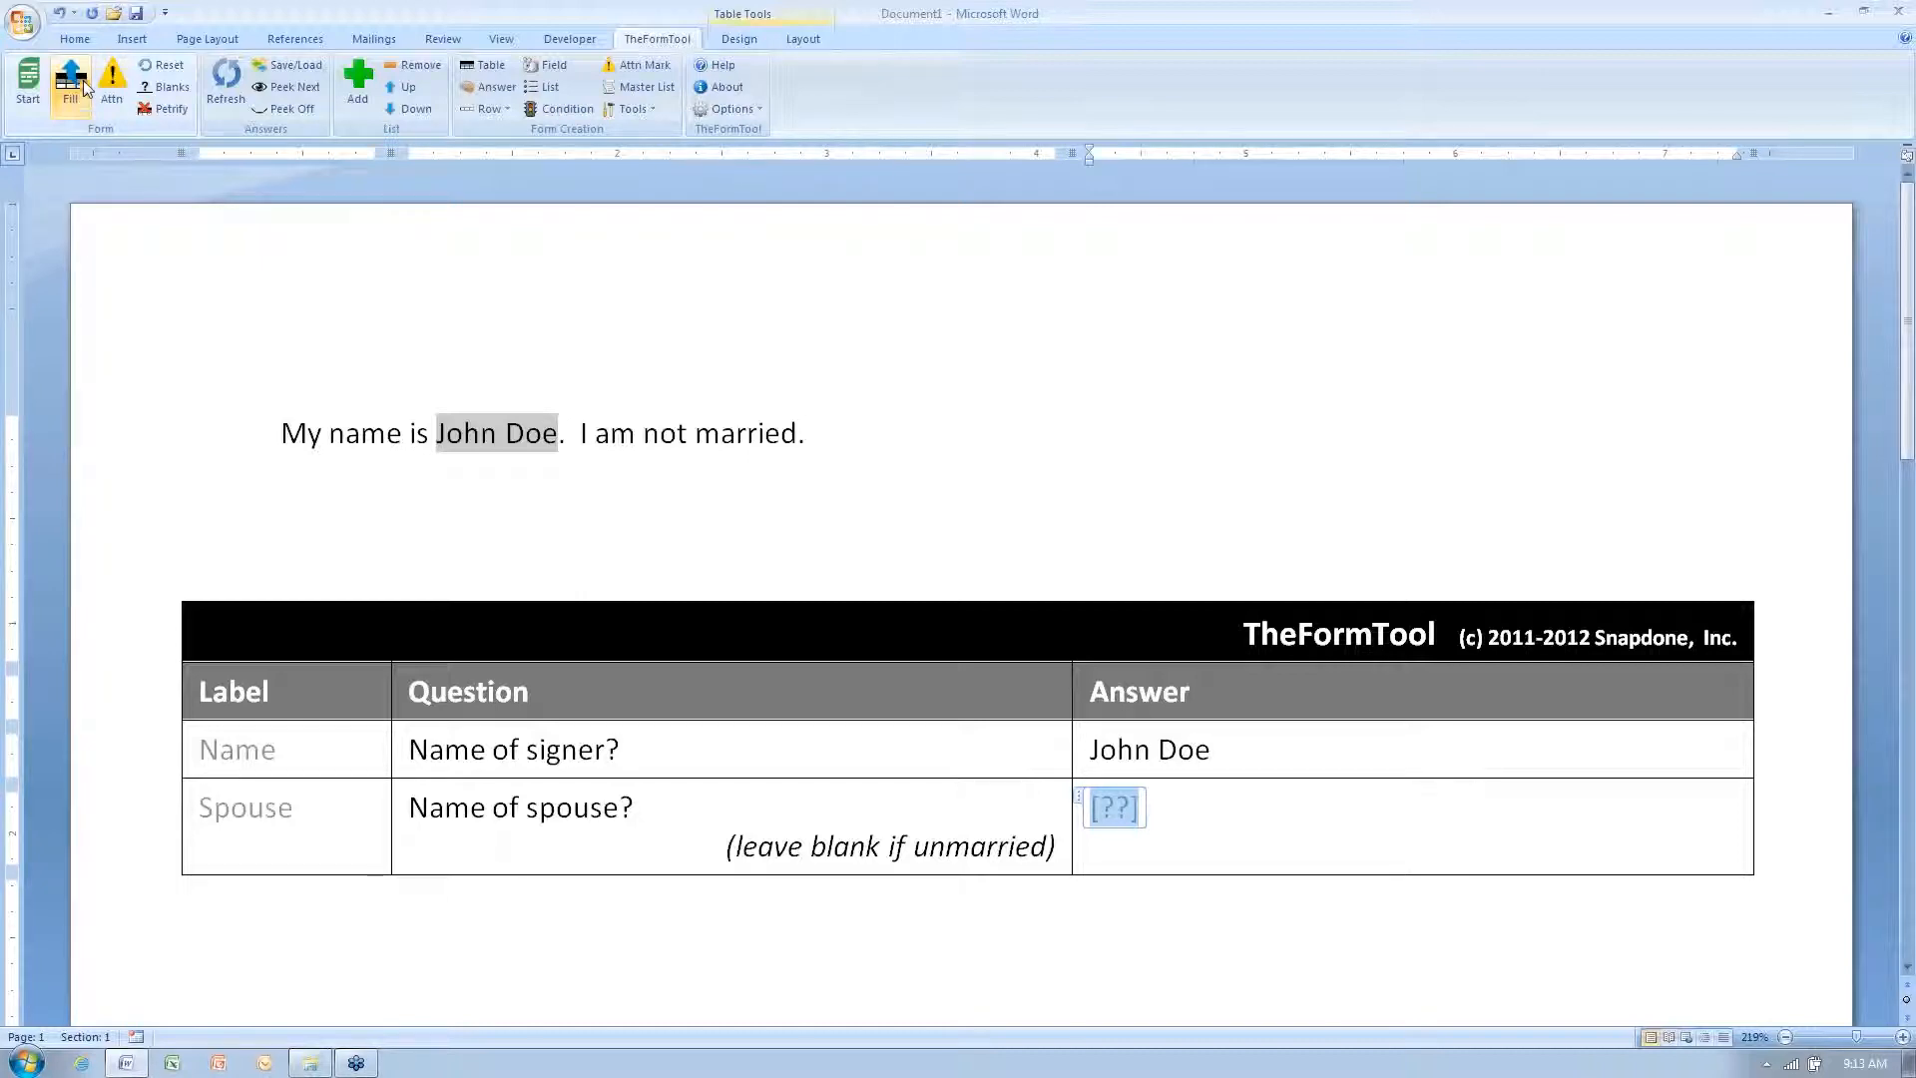
Step: Reset the form and review the condition settings of the spouse sentence and the "I am not married." sentence
left_click(172, 67)
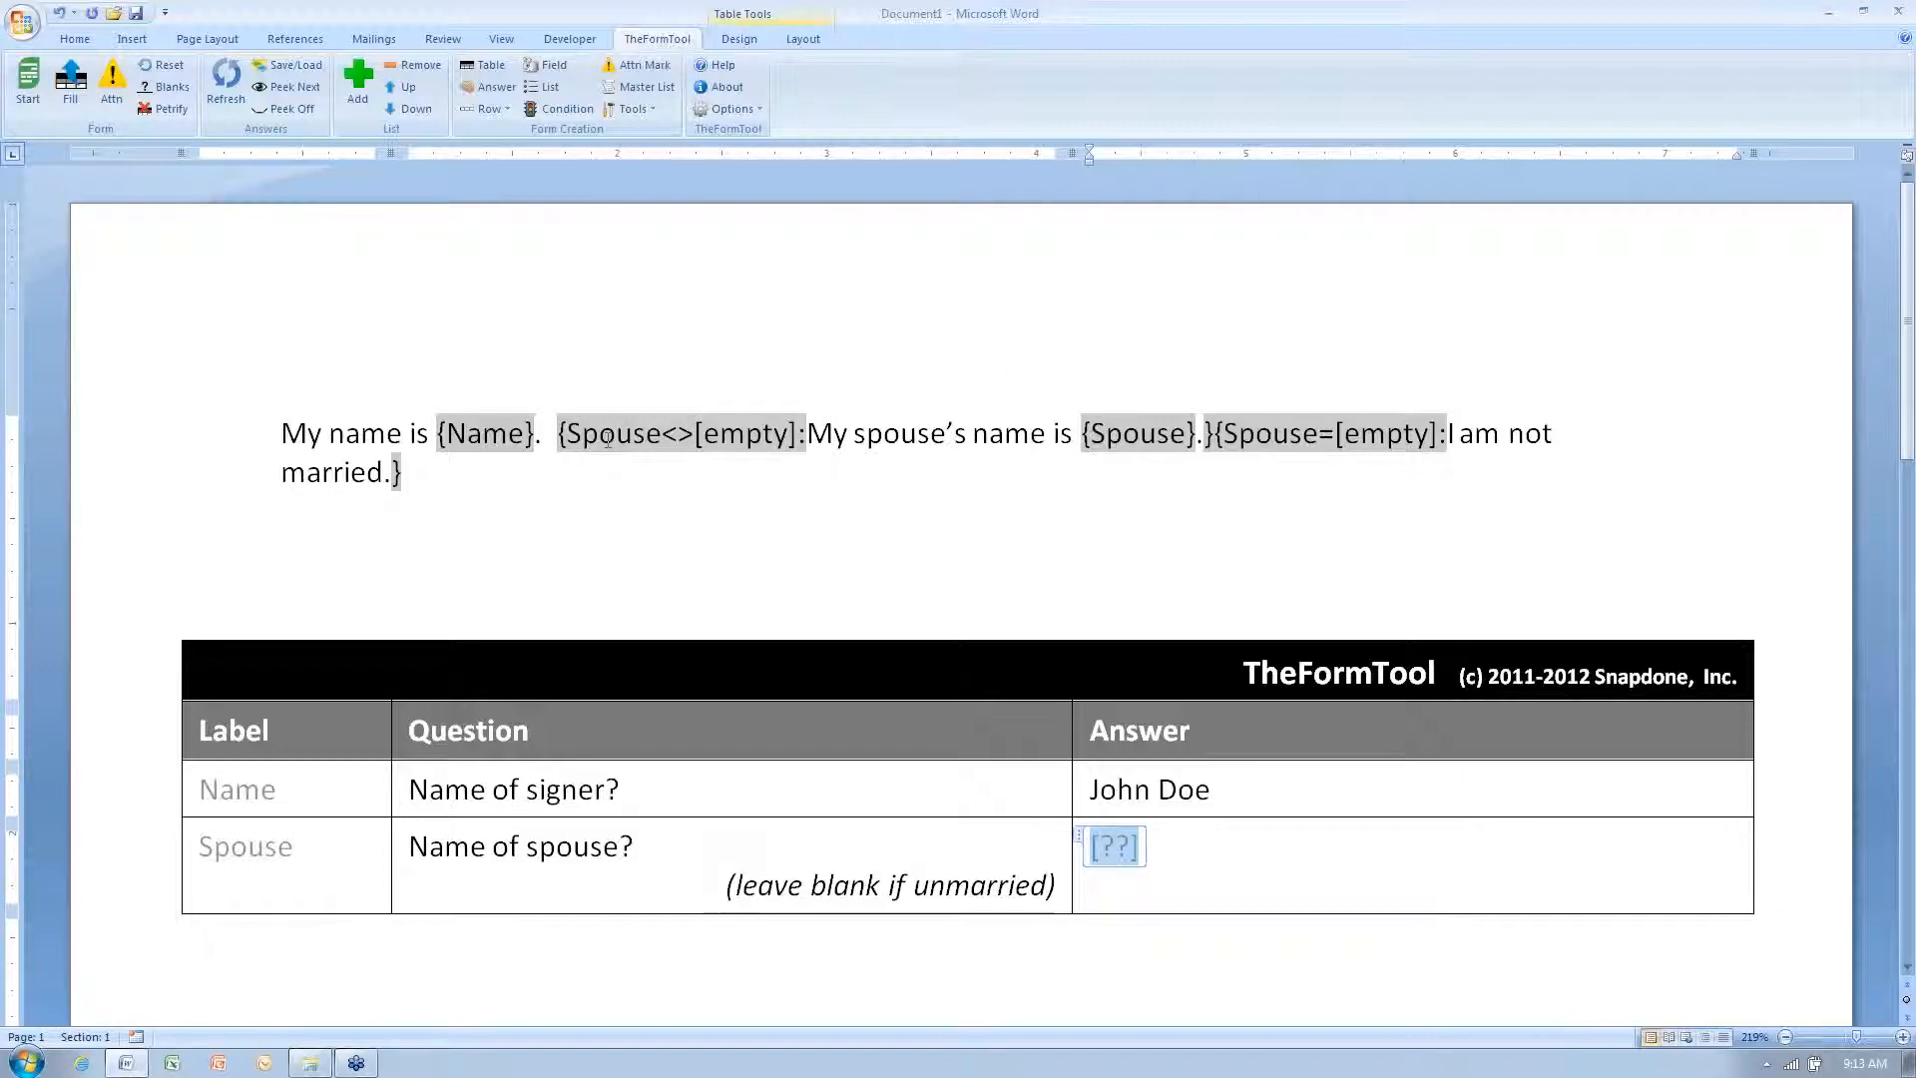
left_click(662, 529)
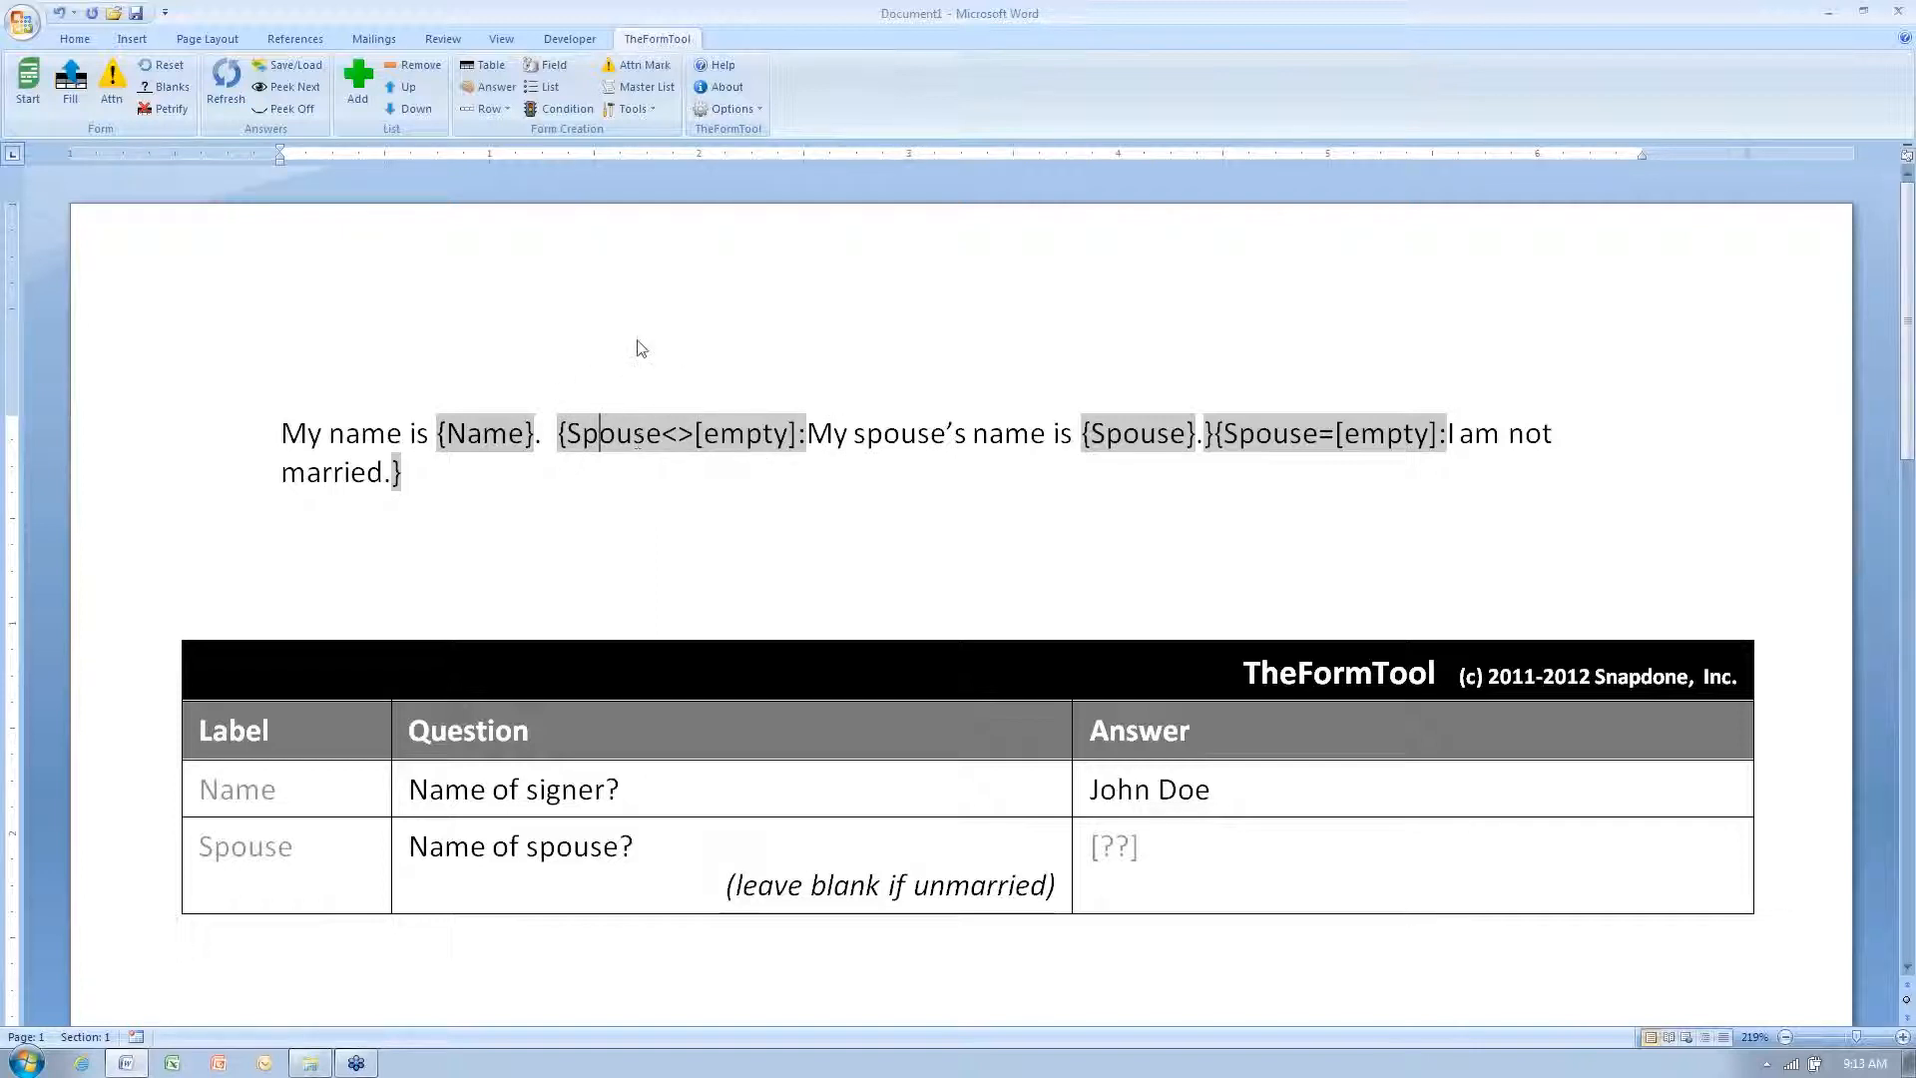
left_click(568, 109)
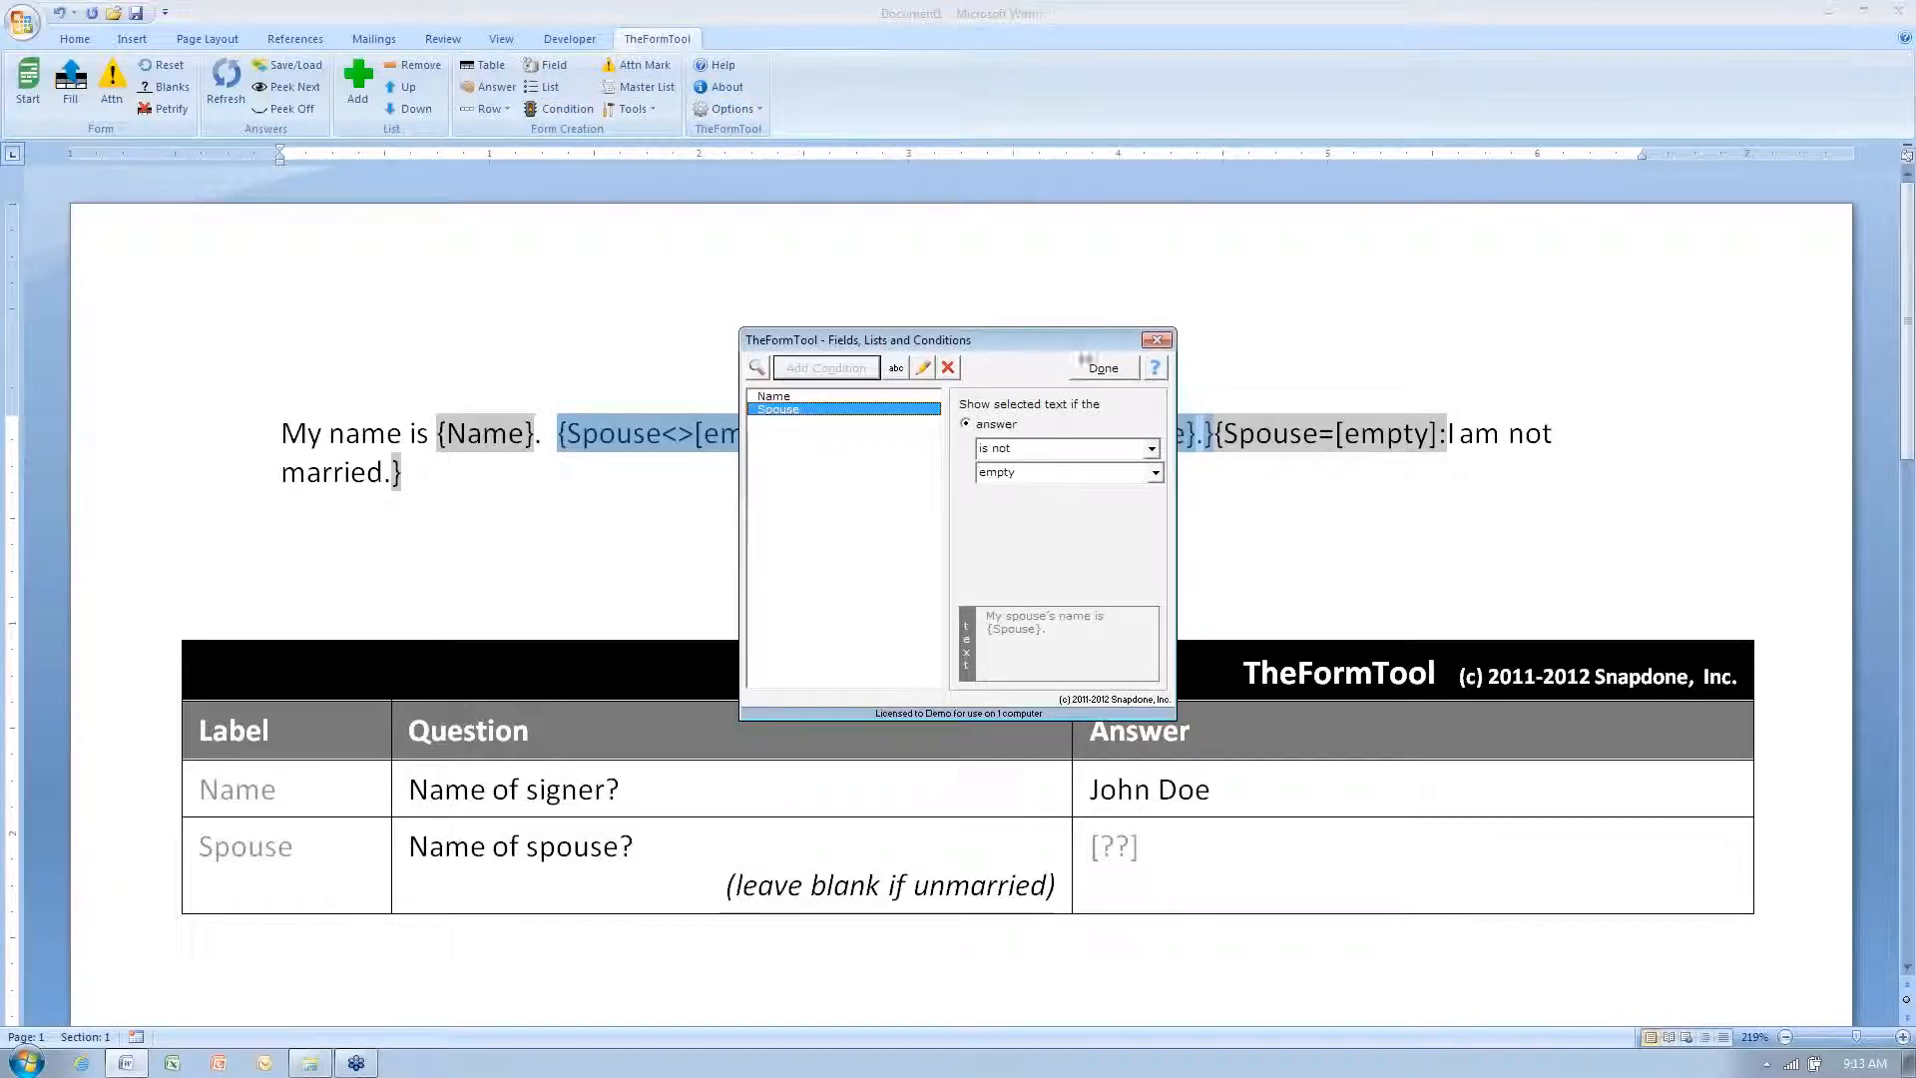
left_click(1154, 343)
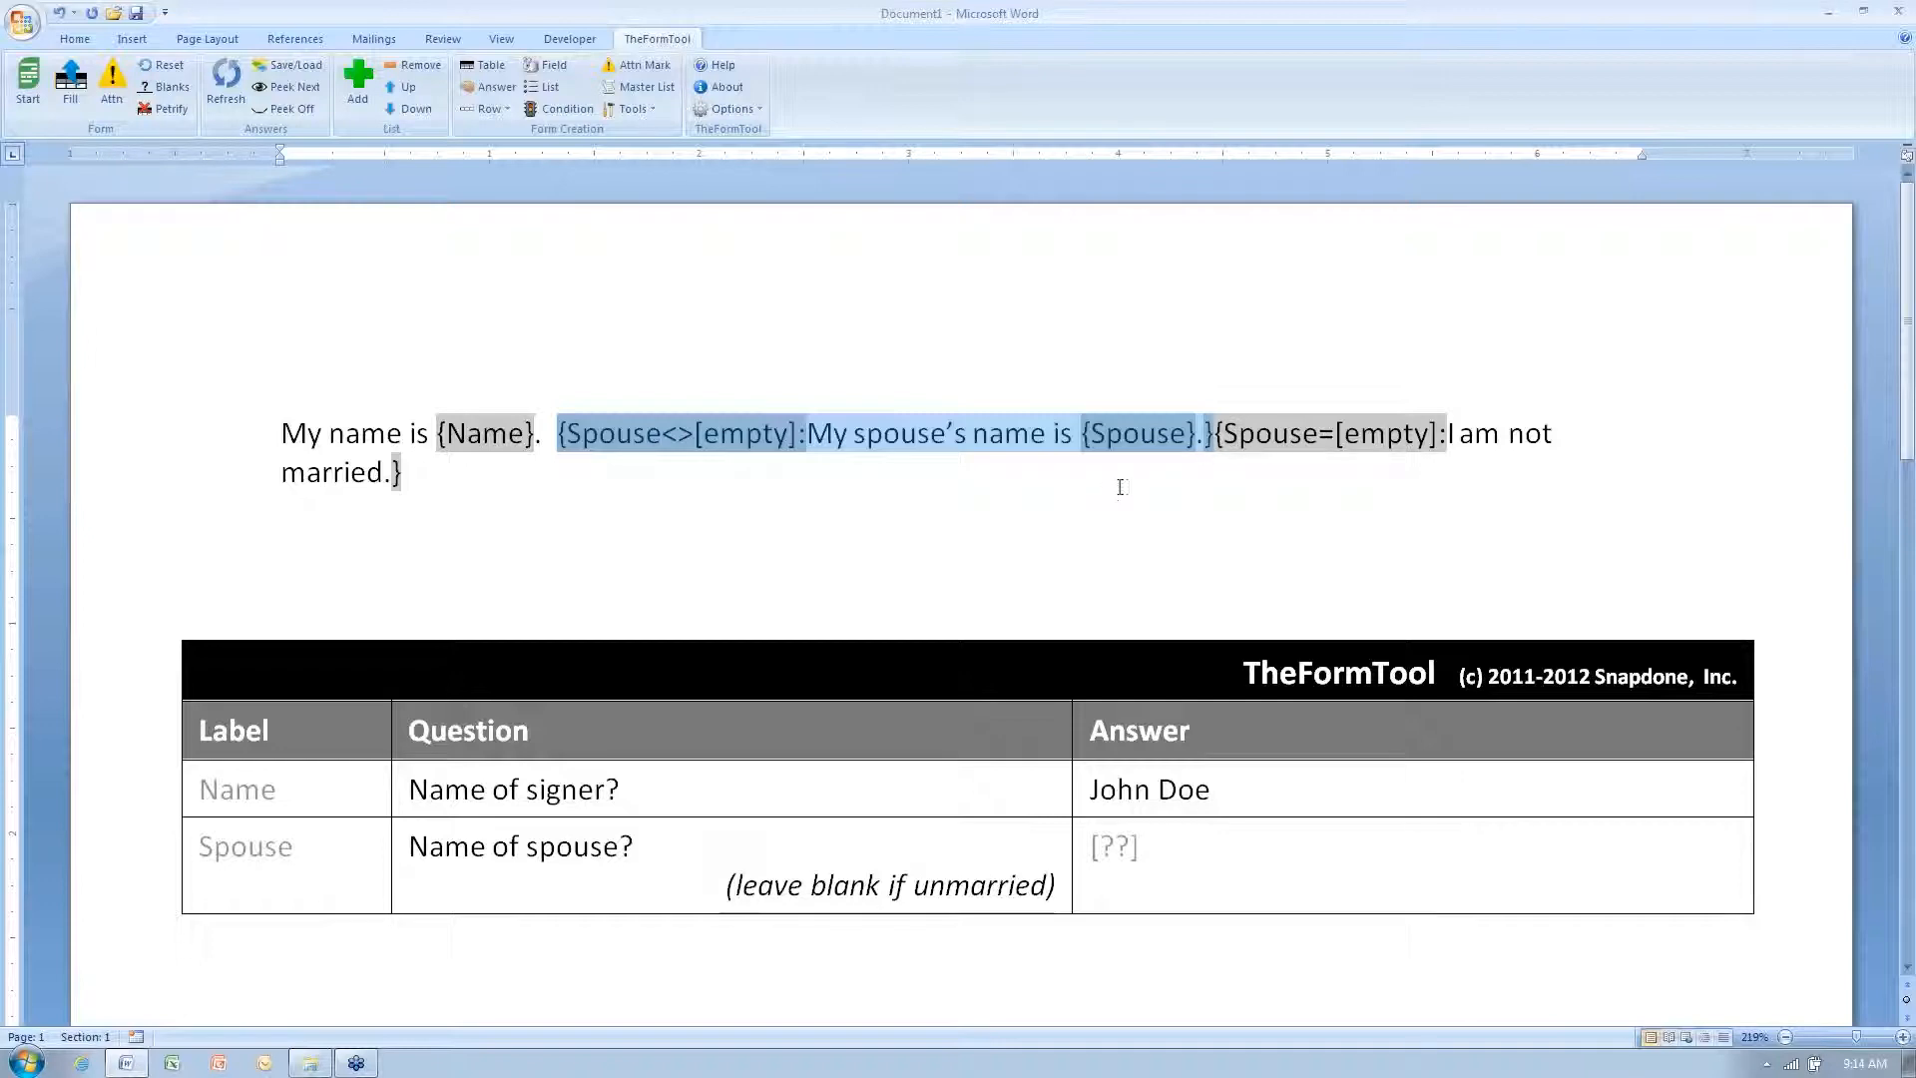
left_click(1290, 435)
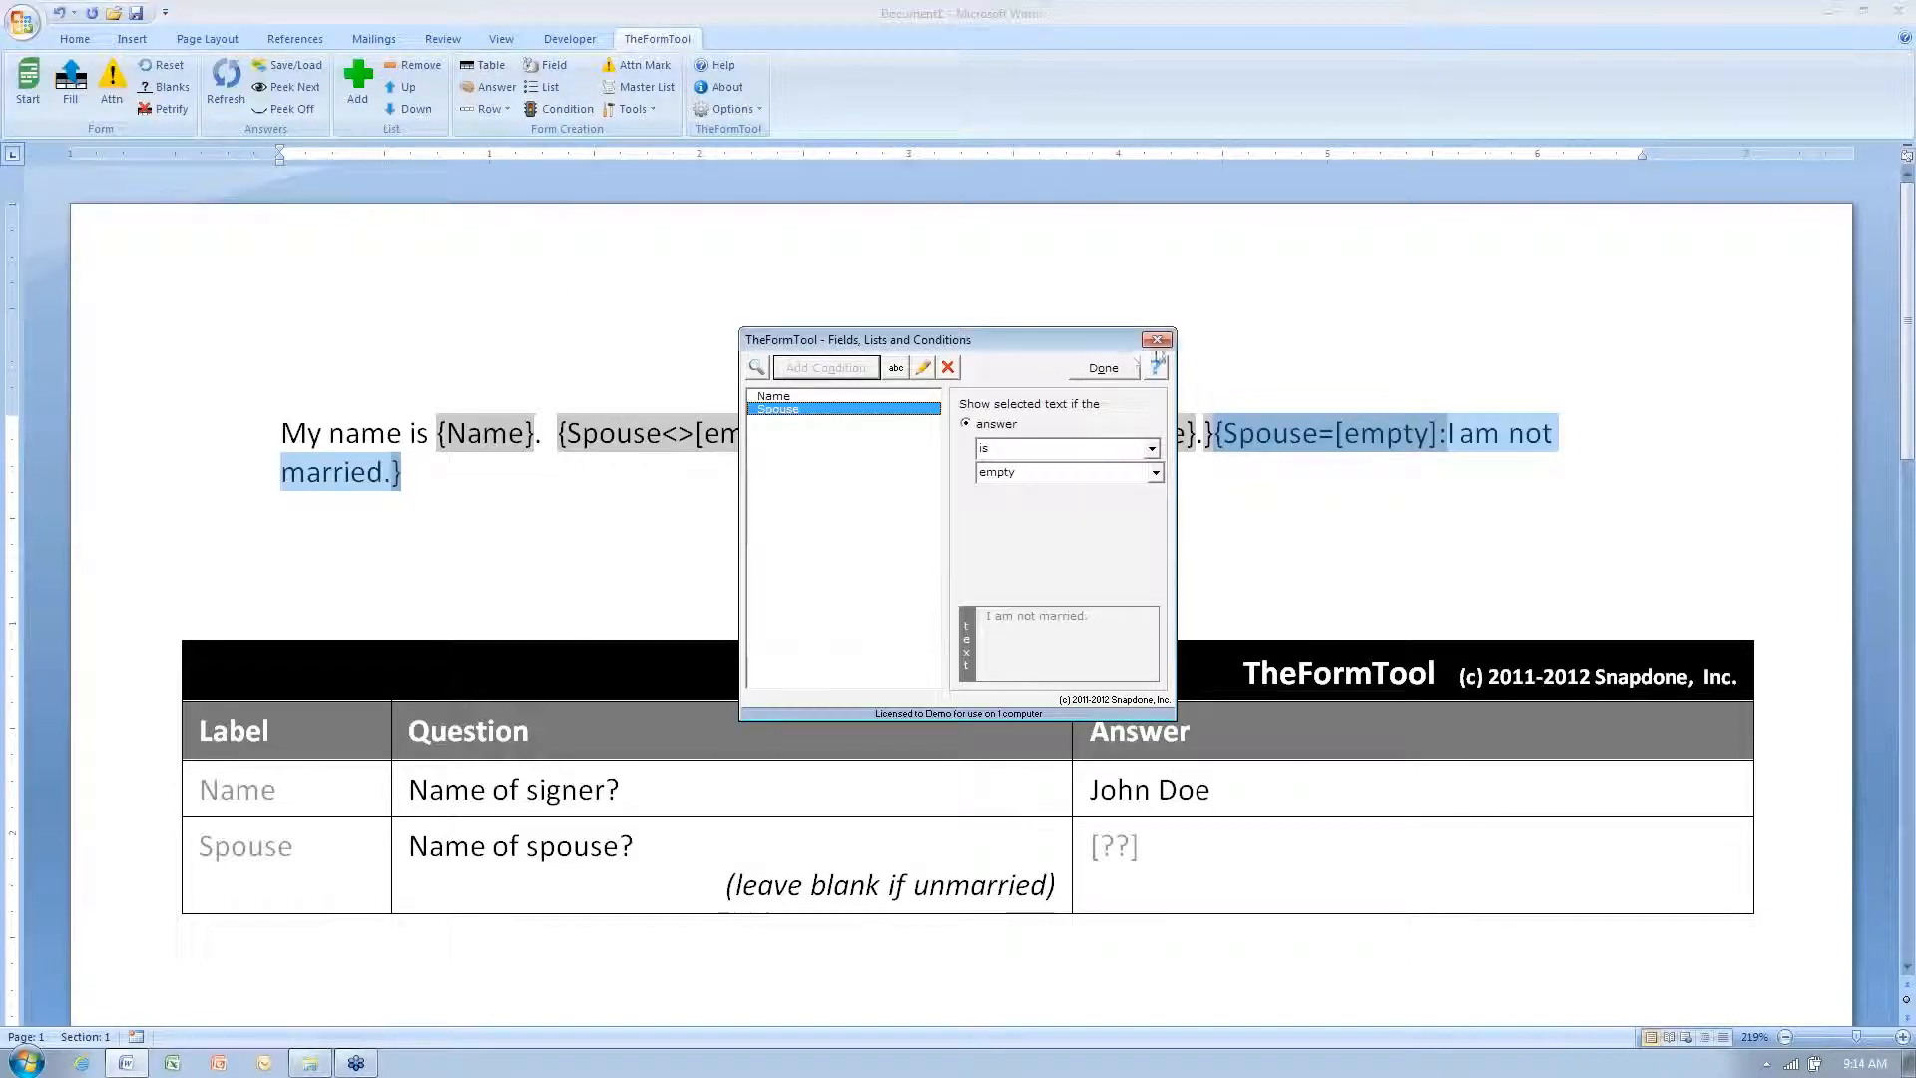
left_click(1160, 344)
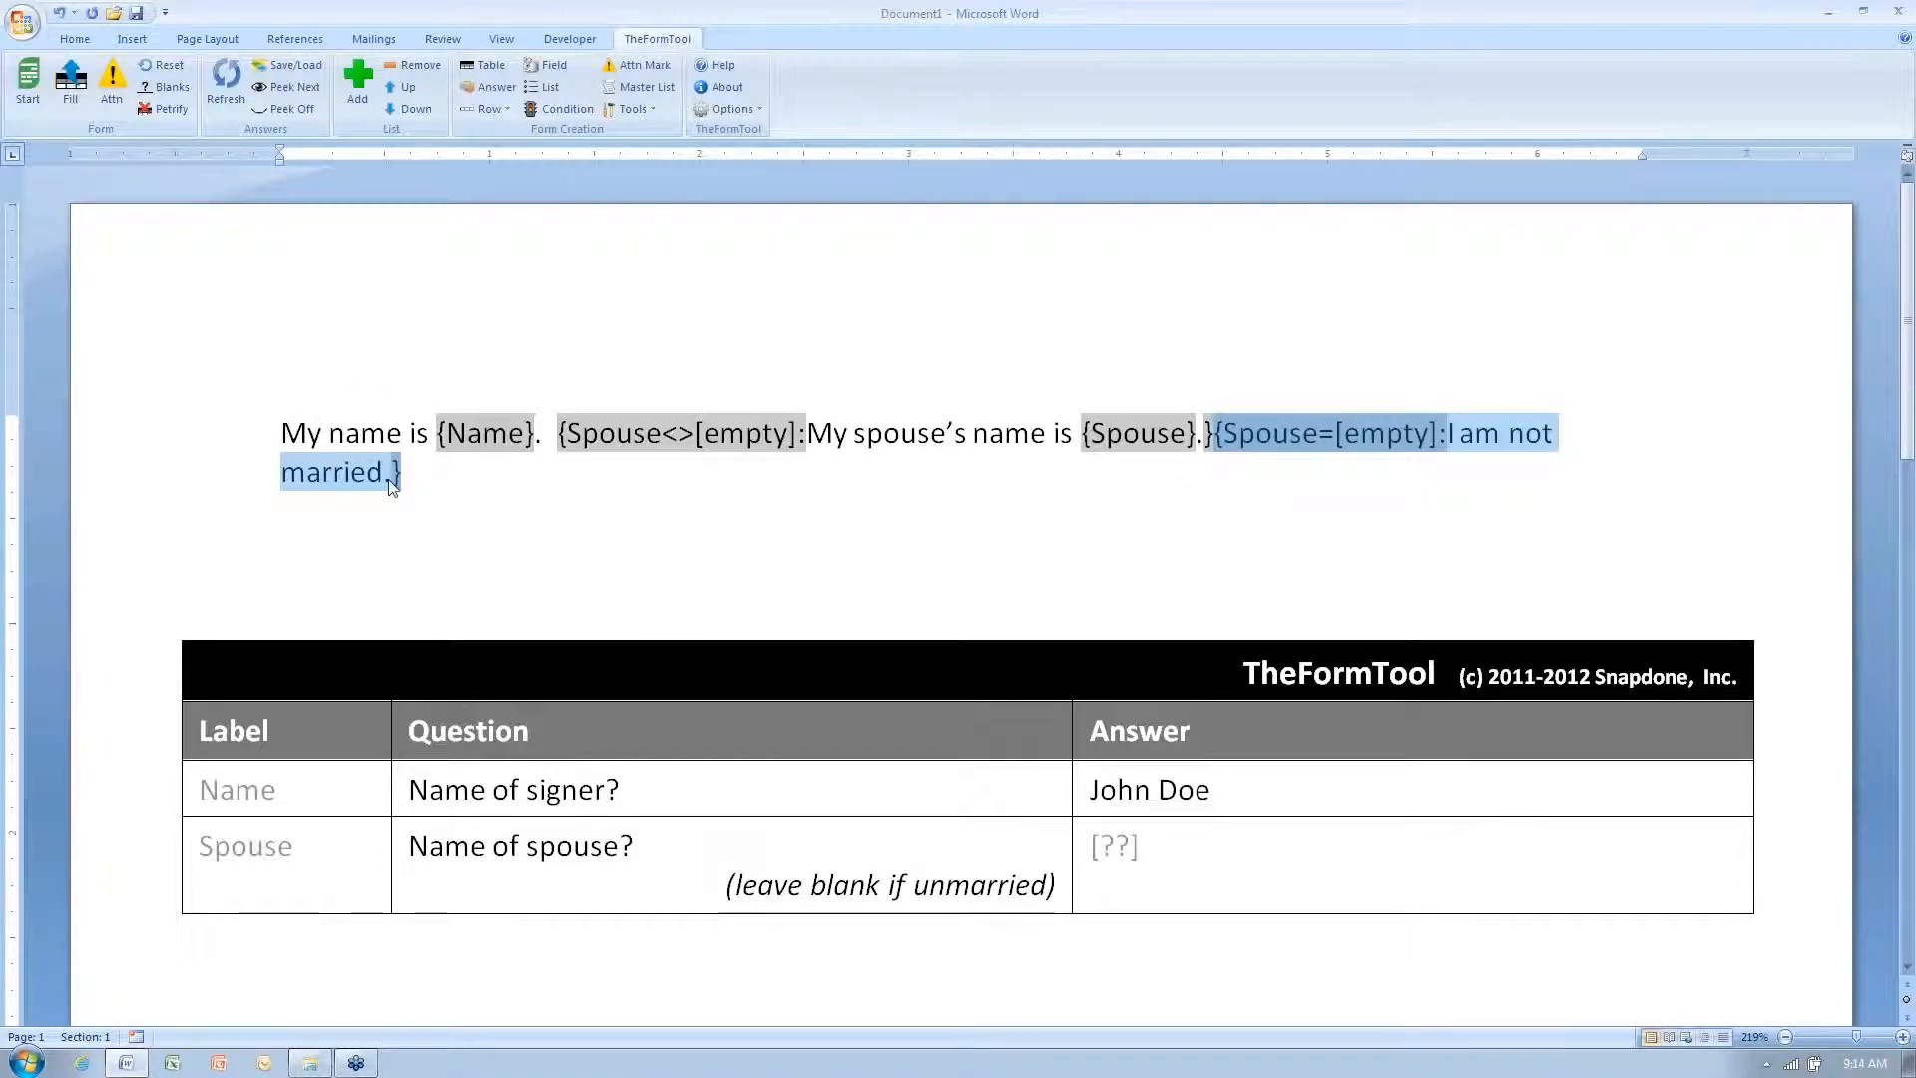
left_click(387, 432)
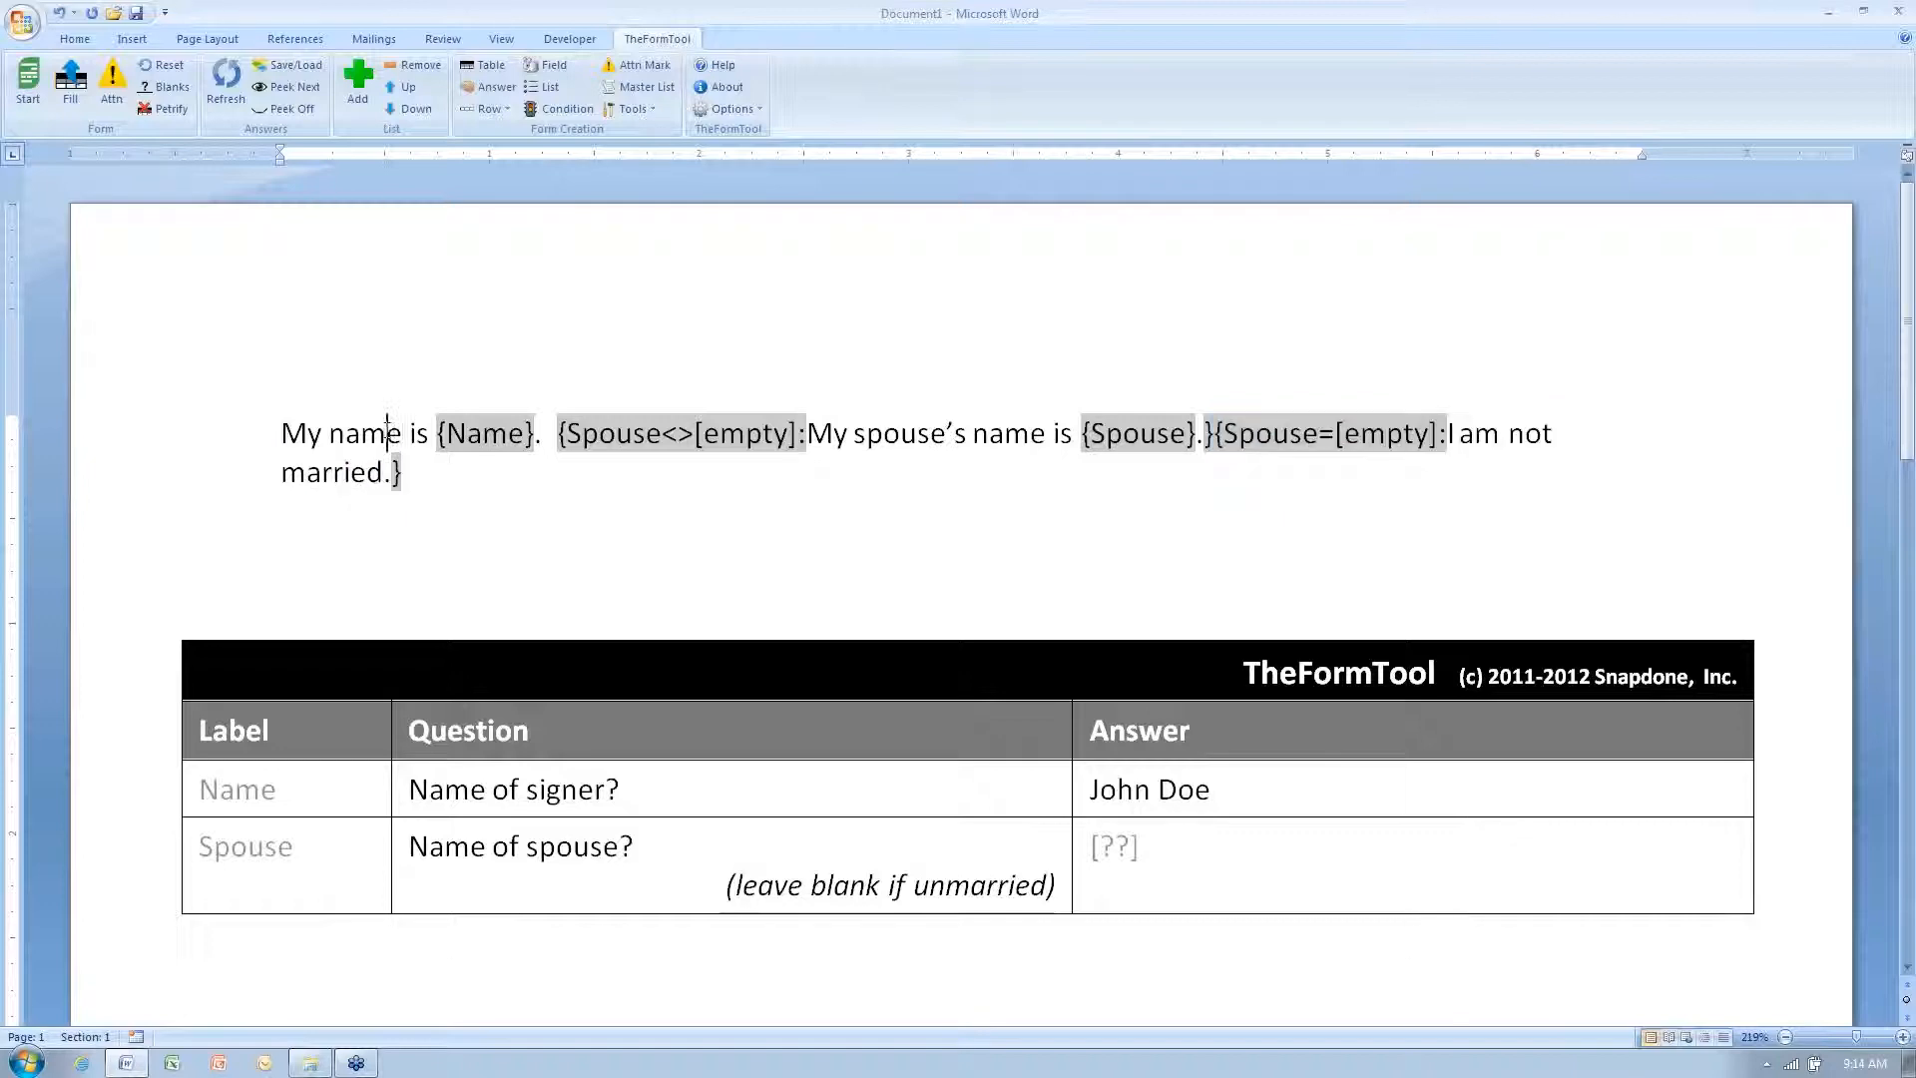
Step: Set the spouse sentence's condition to show if the answer "is" empty, and view the available comparison value types
left_click(616, 432)
left_click(576, 112)
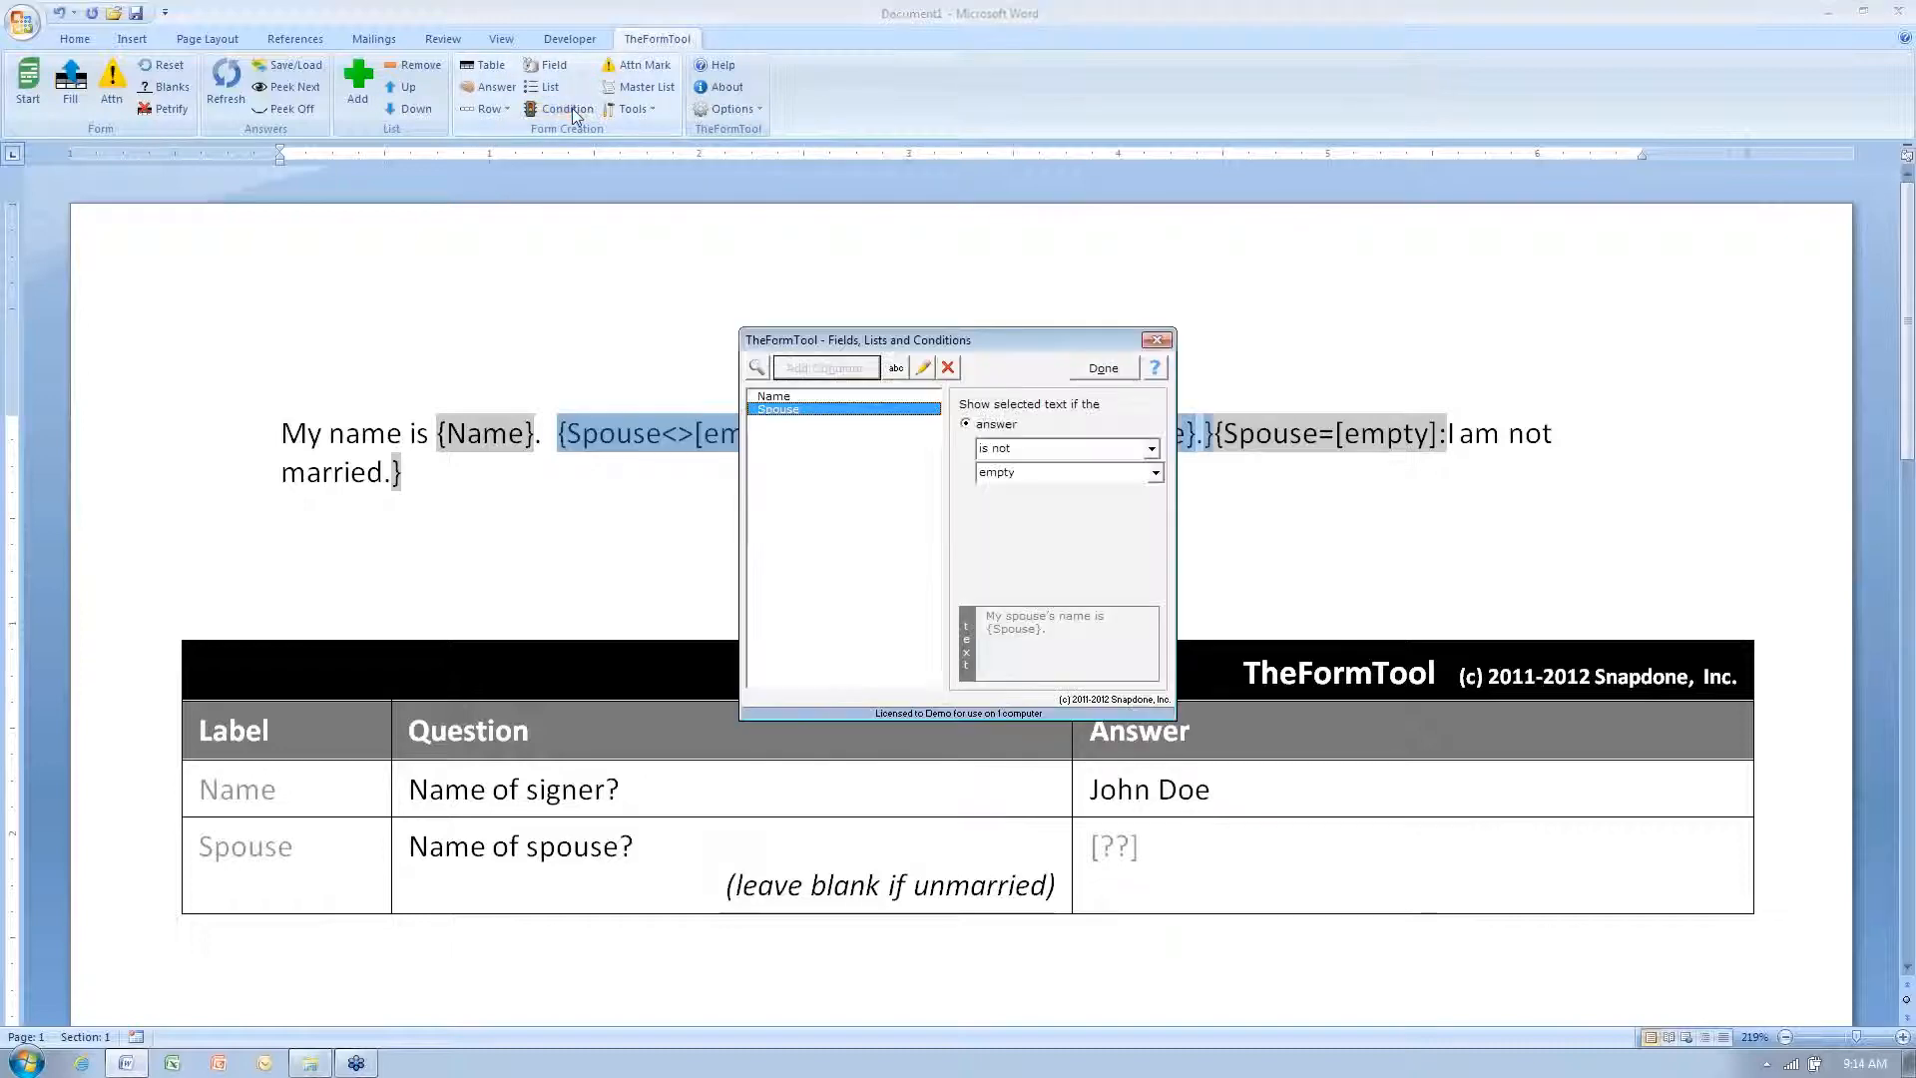
left_click_drag(1035, 351, 1164, 245)
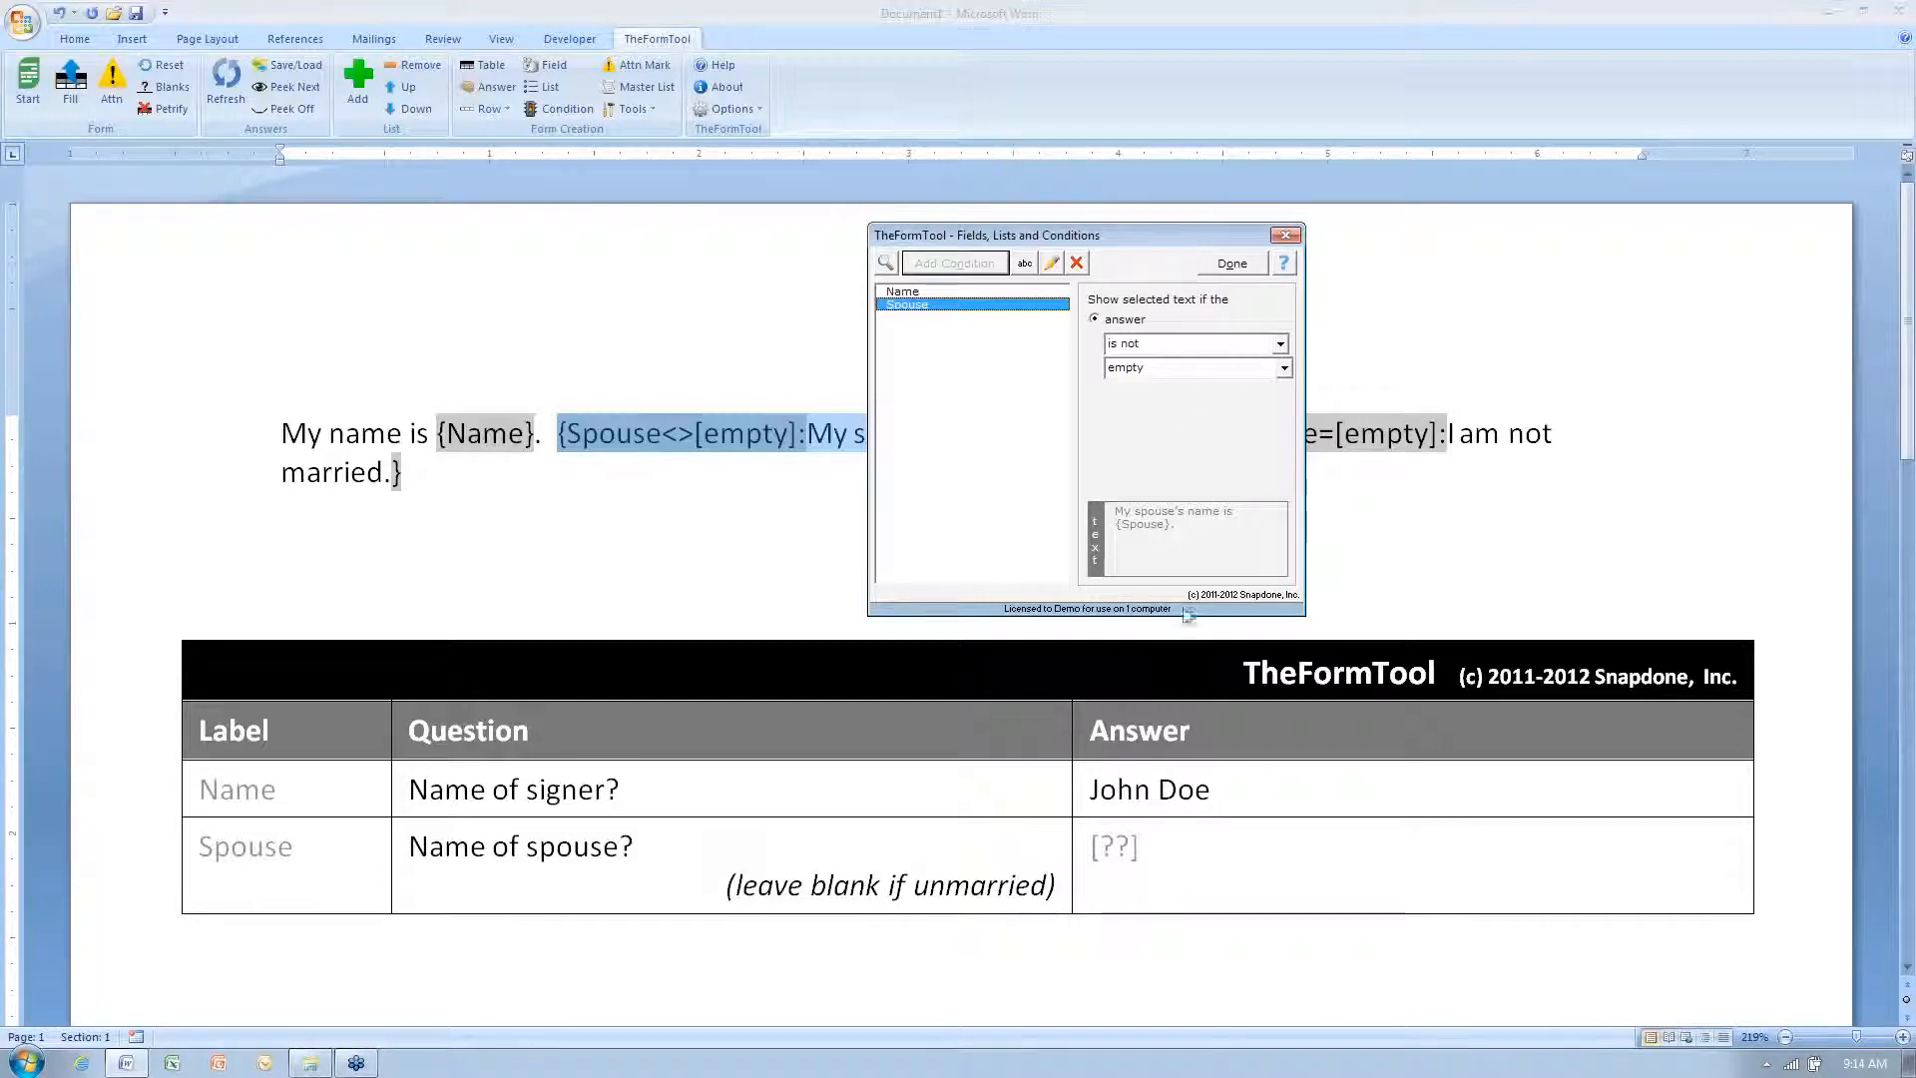
left_click(1248, 351)
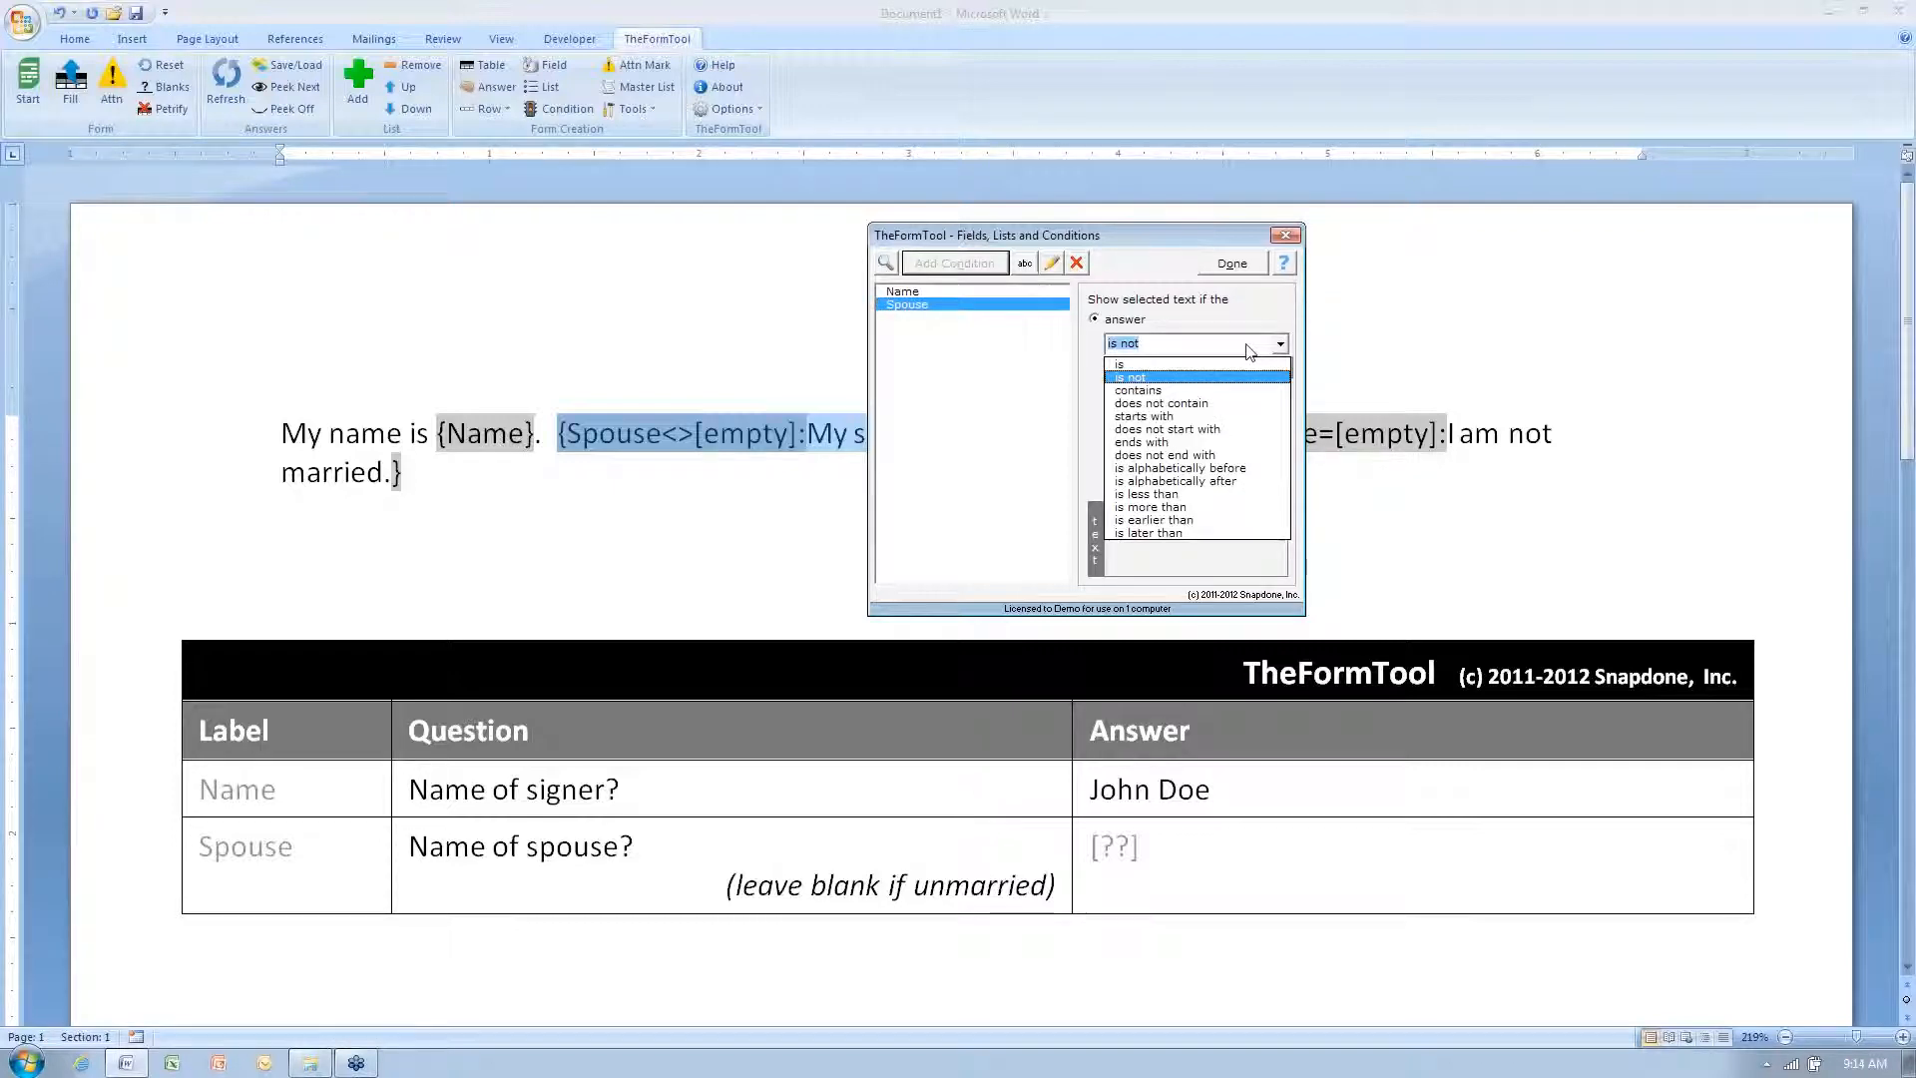
left_click(1202, 367)
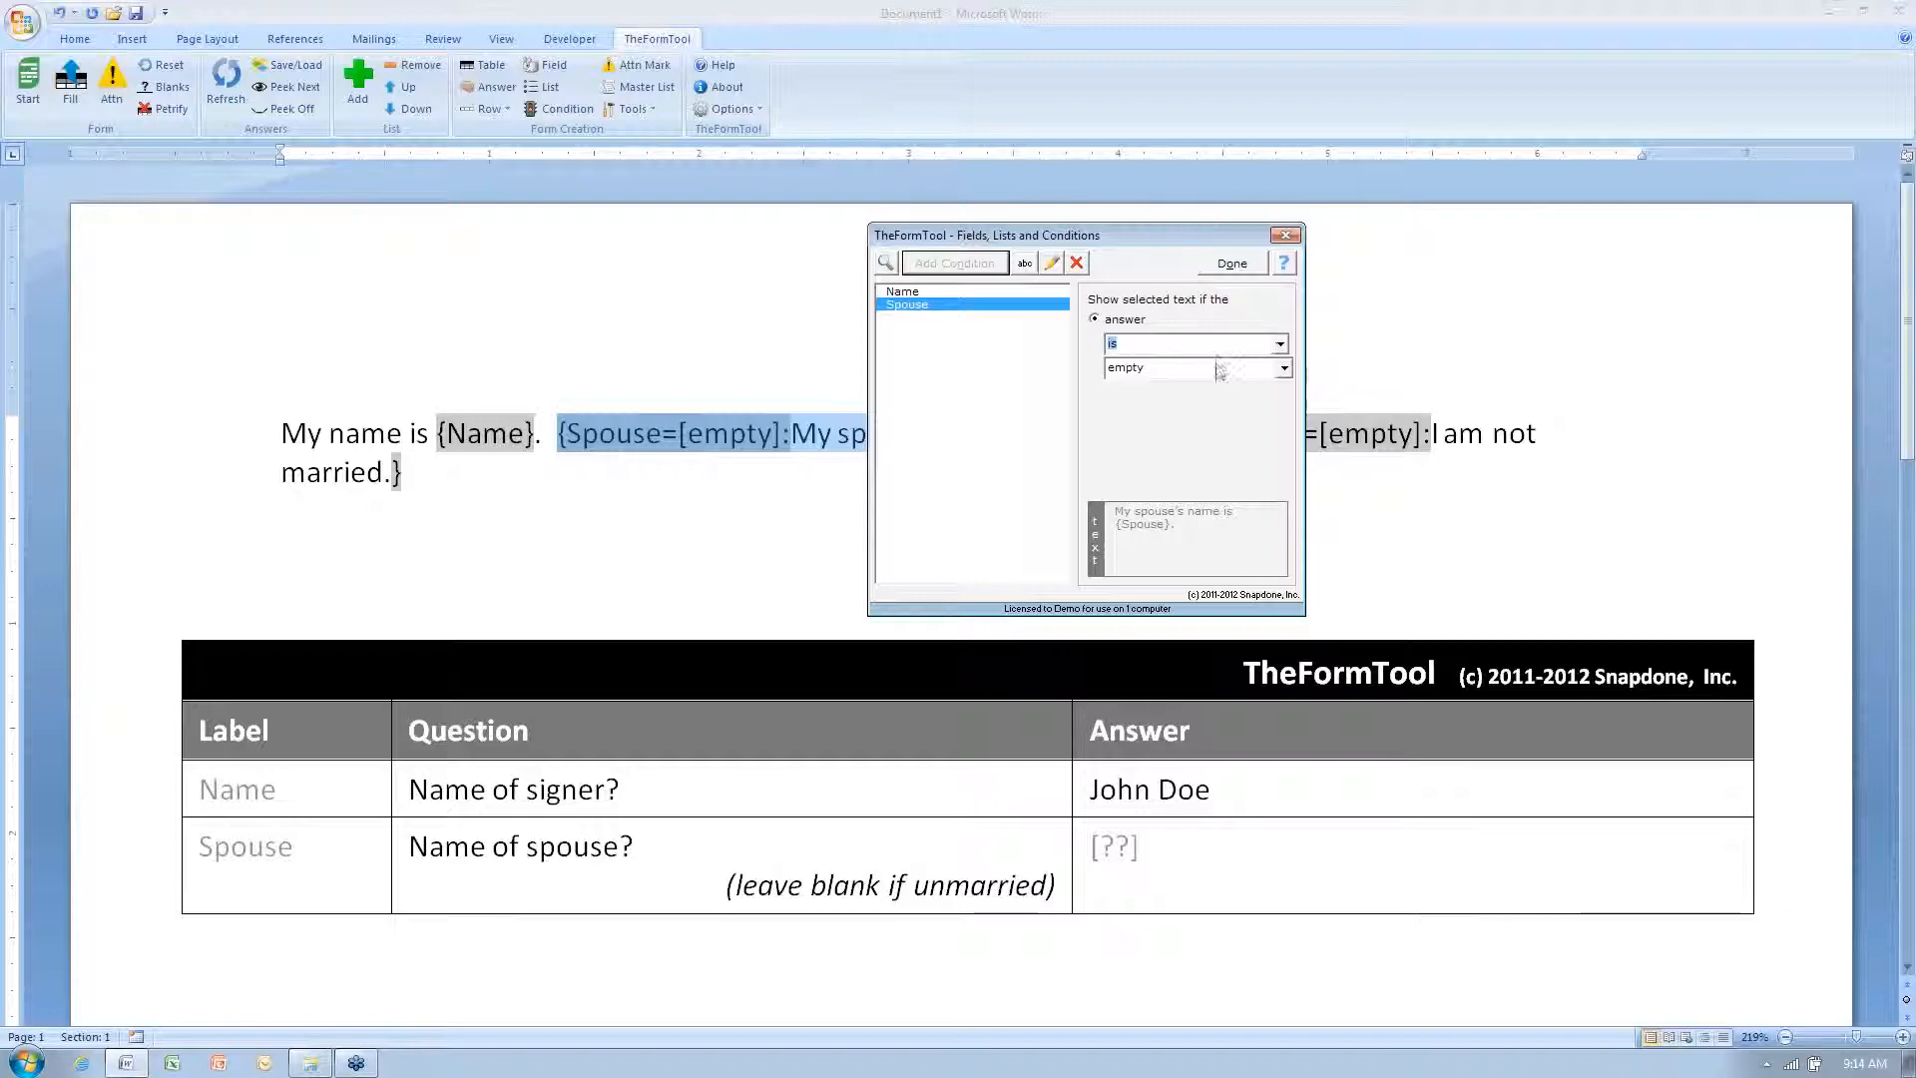
left_click(1215, 370)
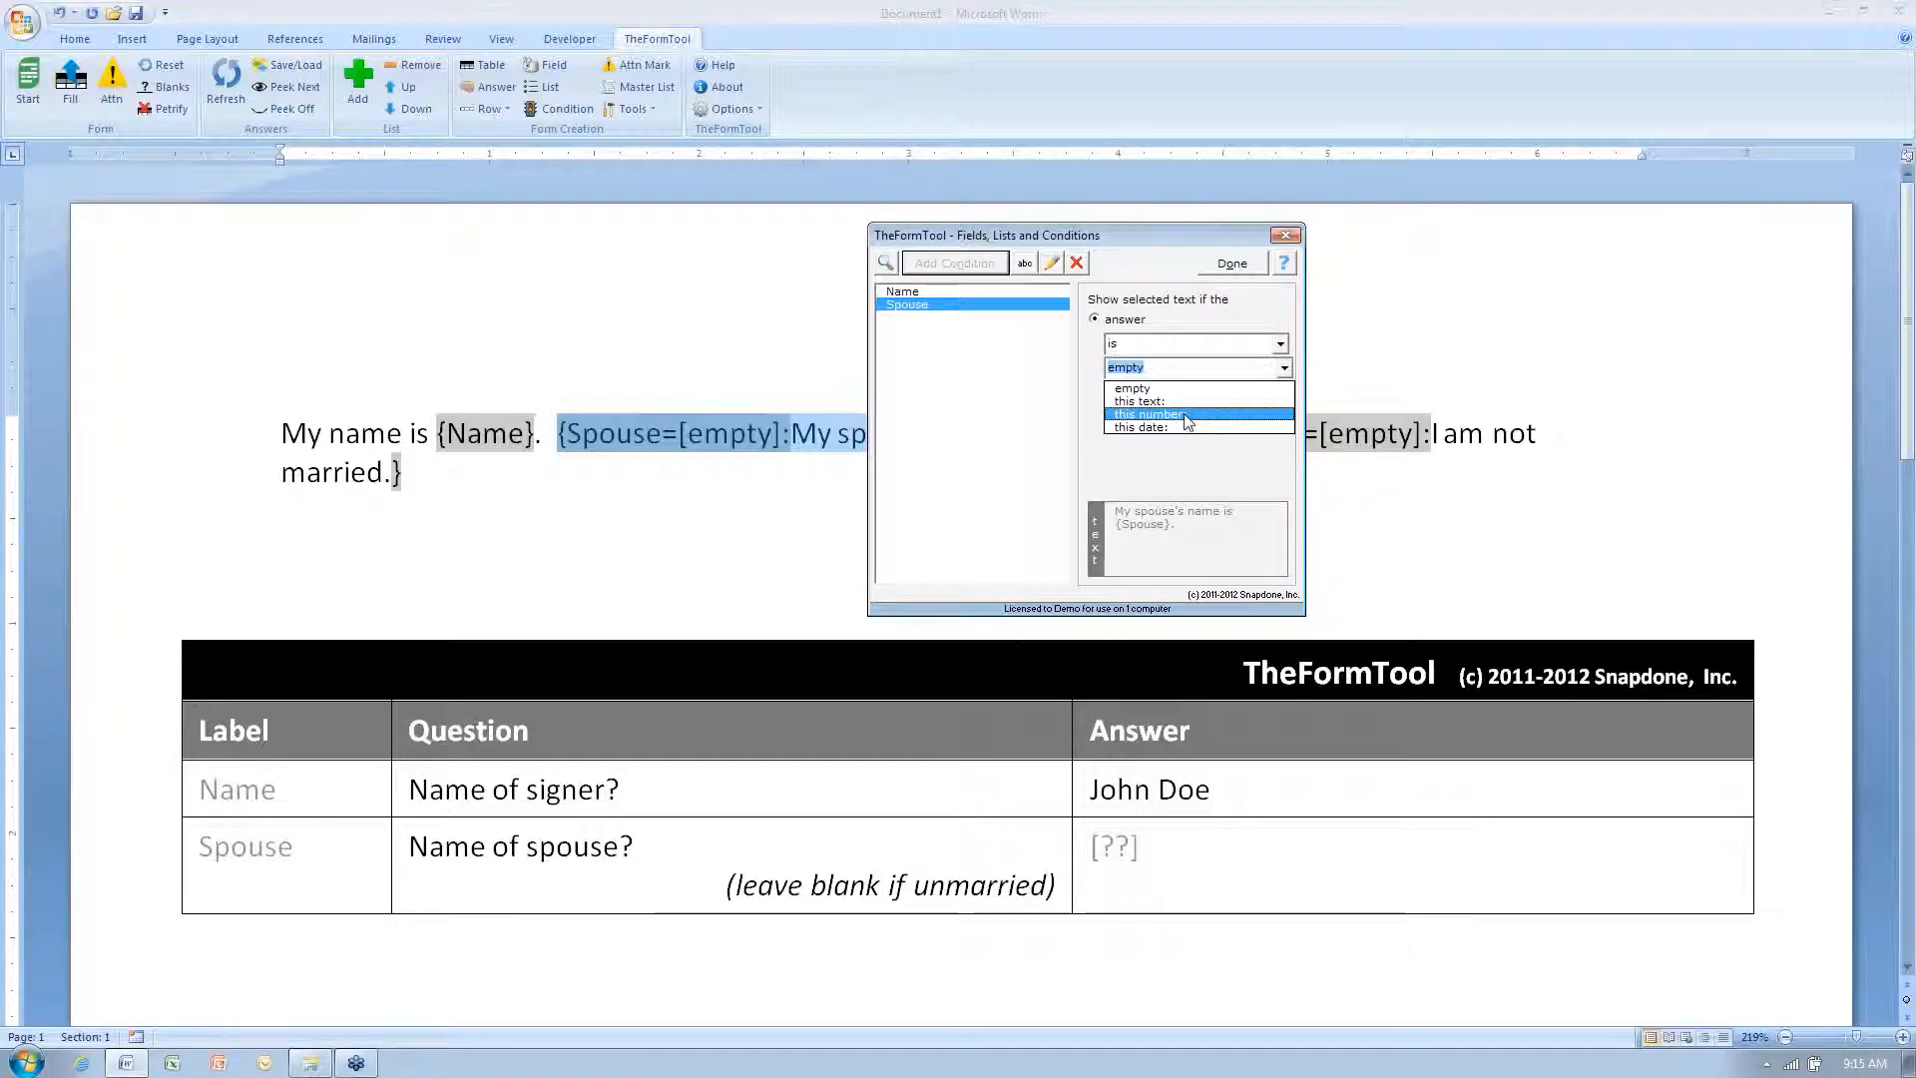
Step: Try the text comparisons "does not contain", "does not start with" and "is alphabetically after" on the spouse sentence's condition
left_click(1200, 347)
left_click(1204, 348)
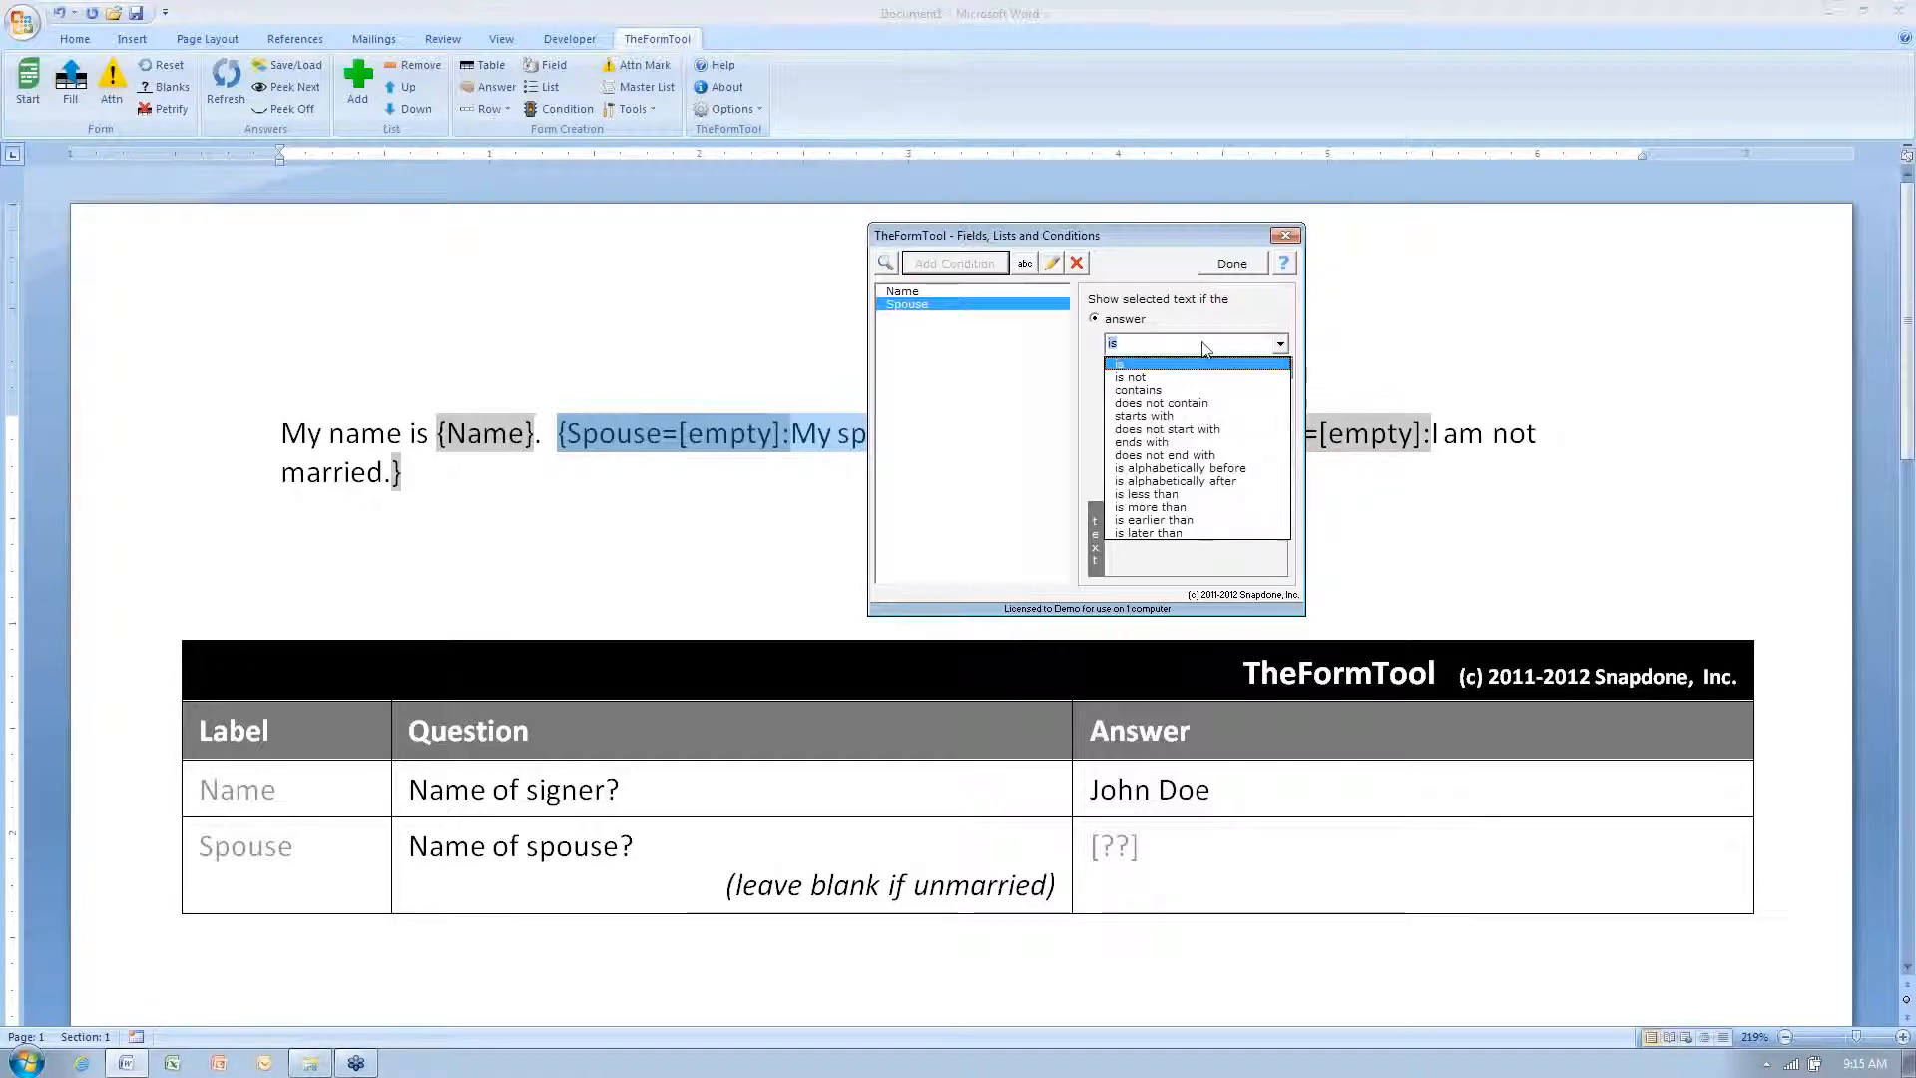
left_click(1196, 405)
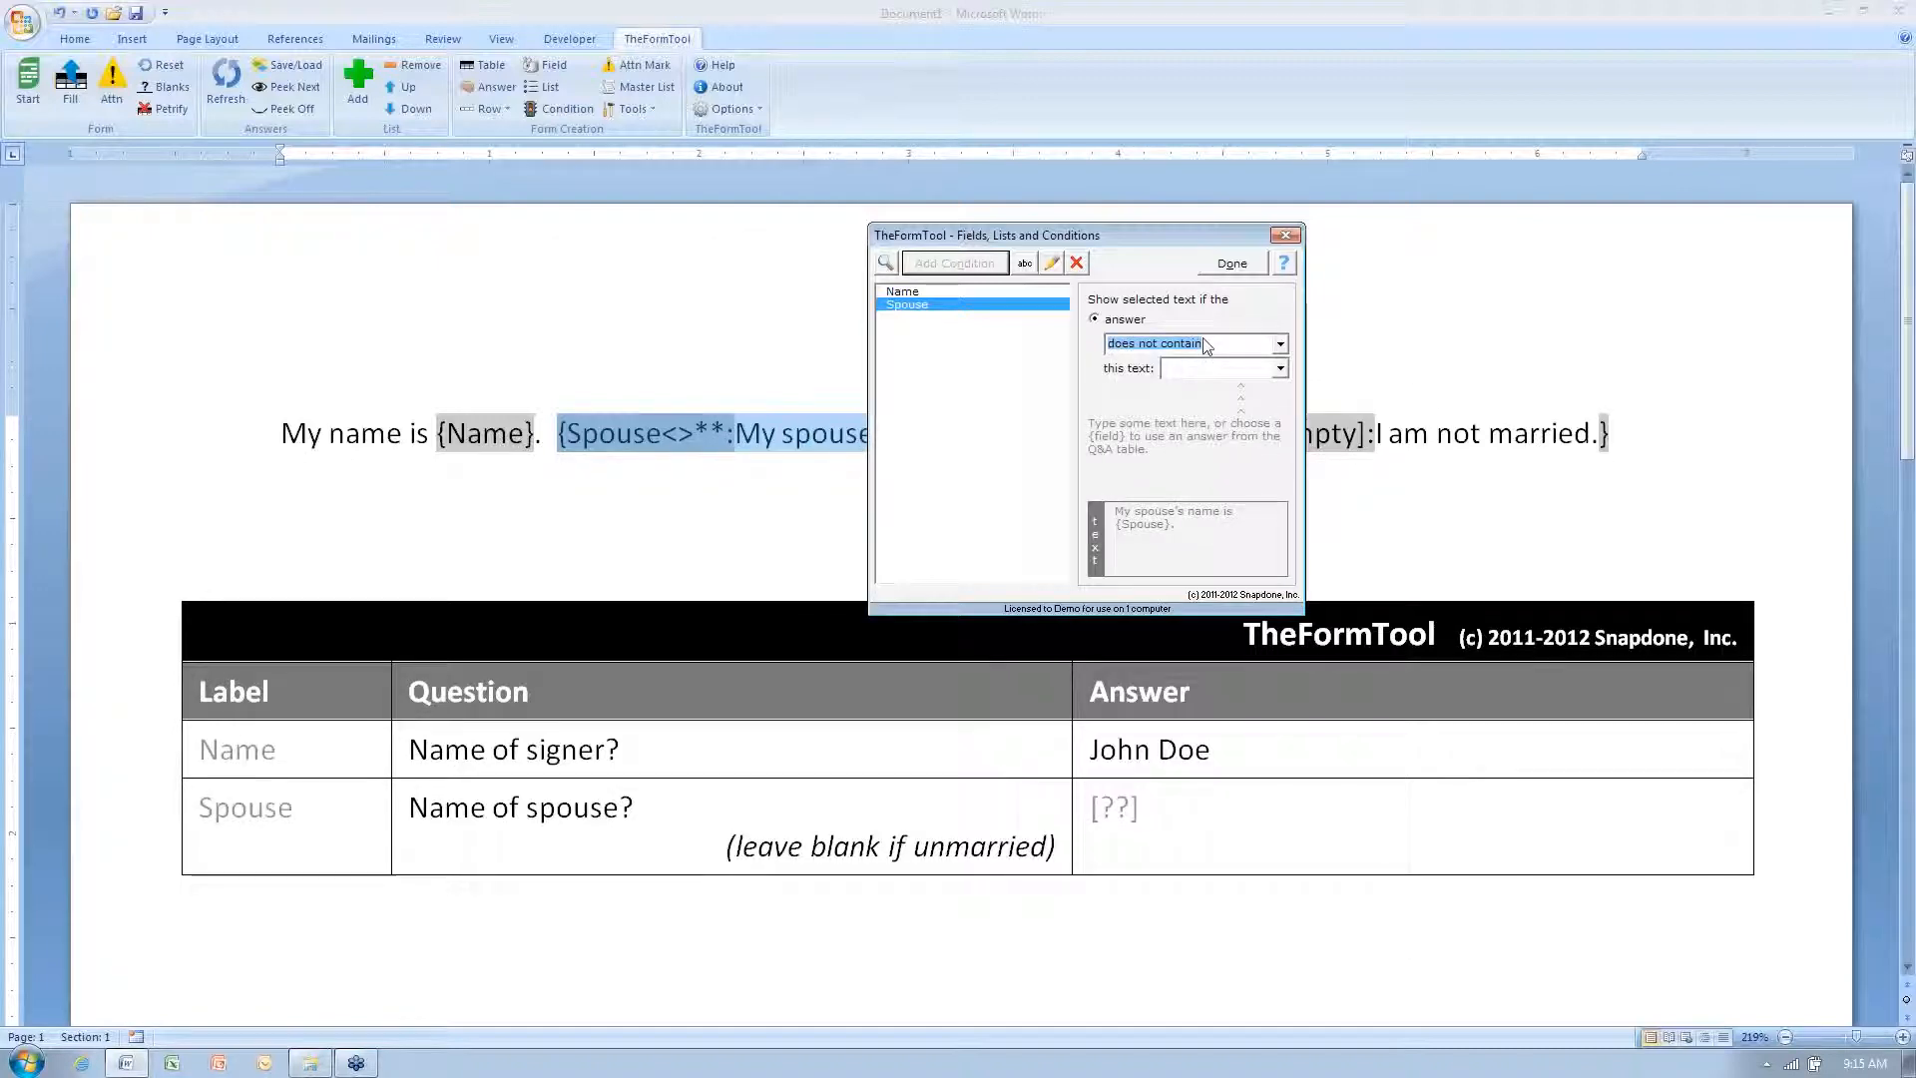
left_click(1205, 345)
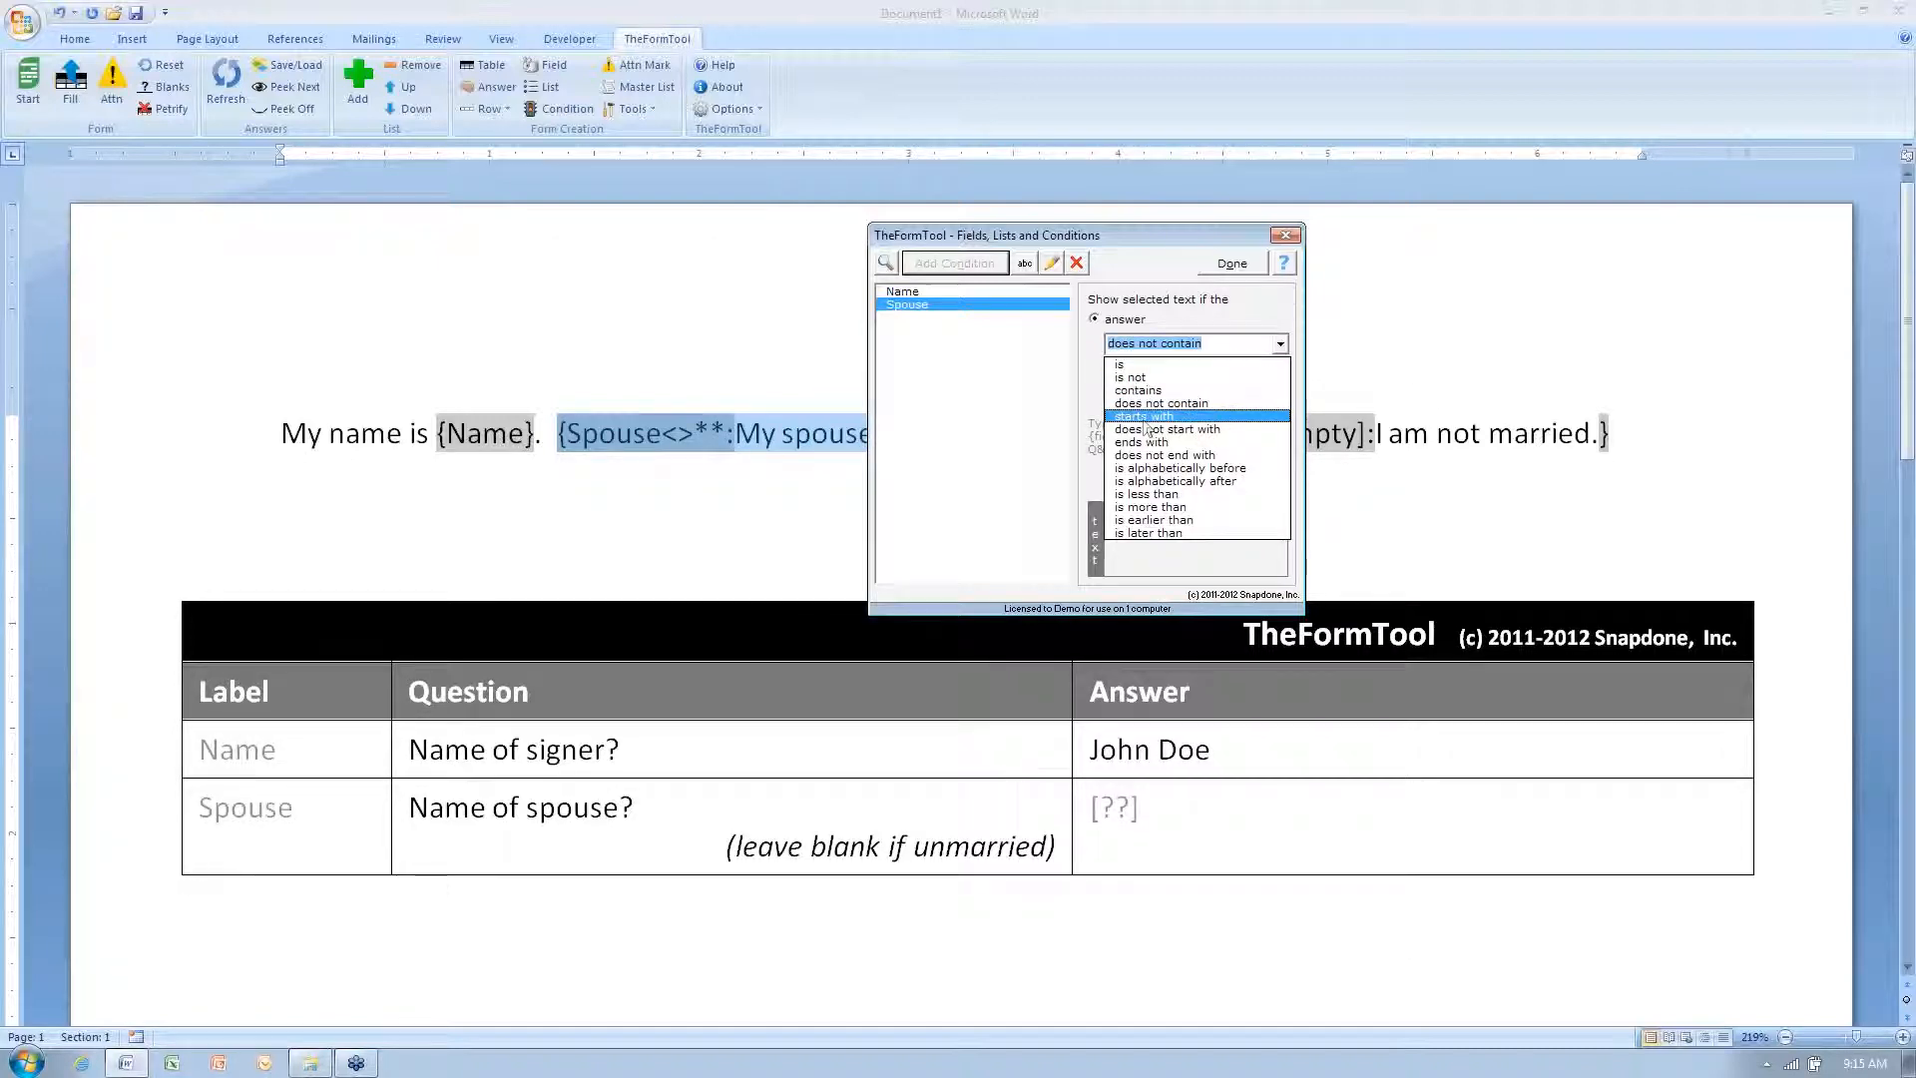
left_click(1216, 431)
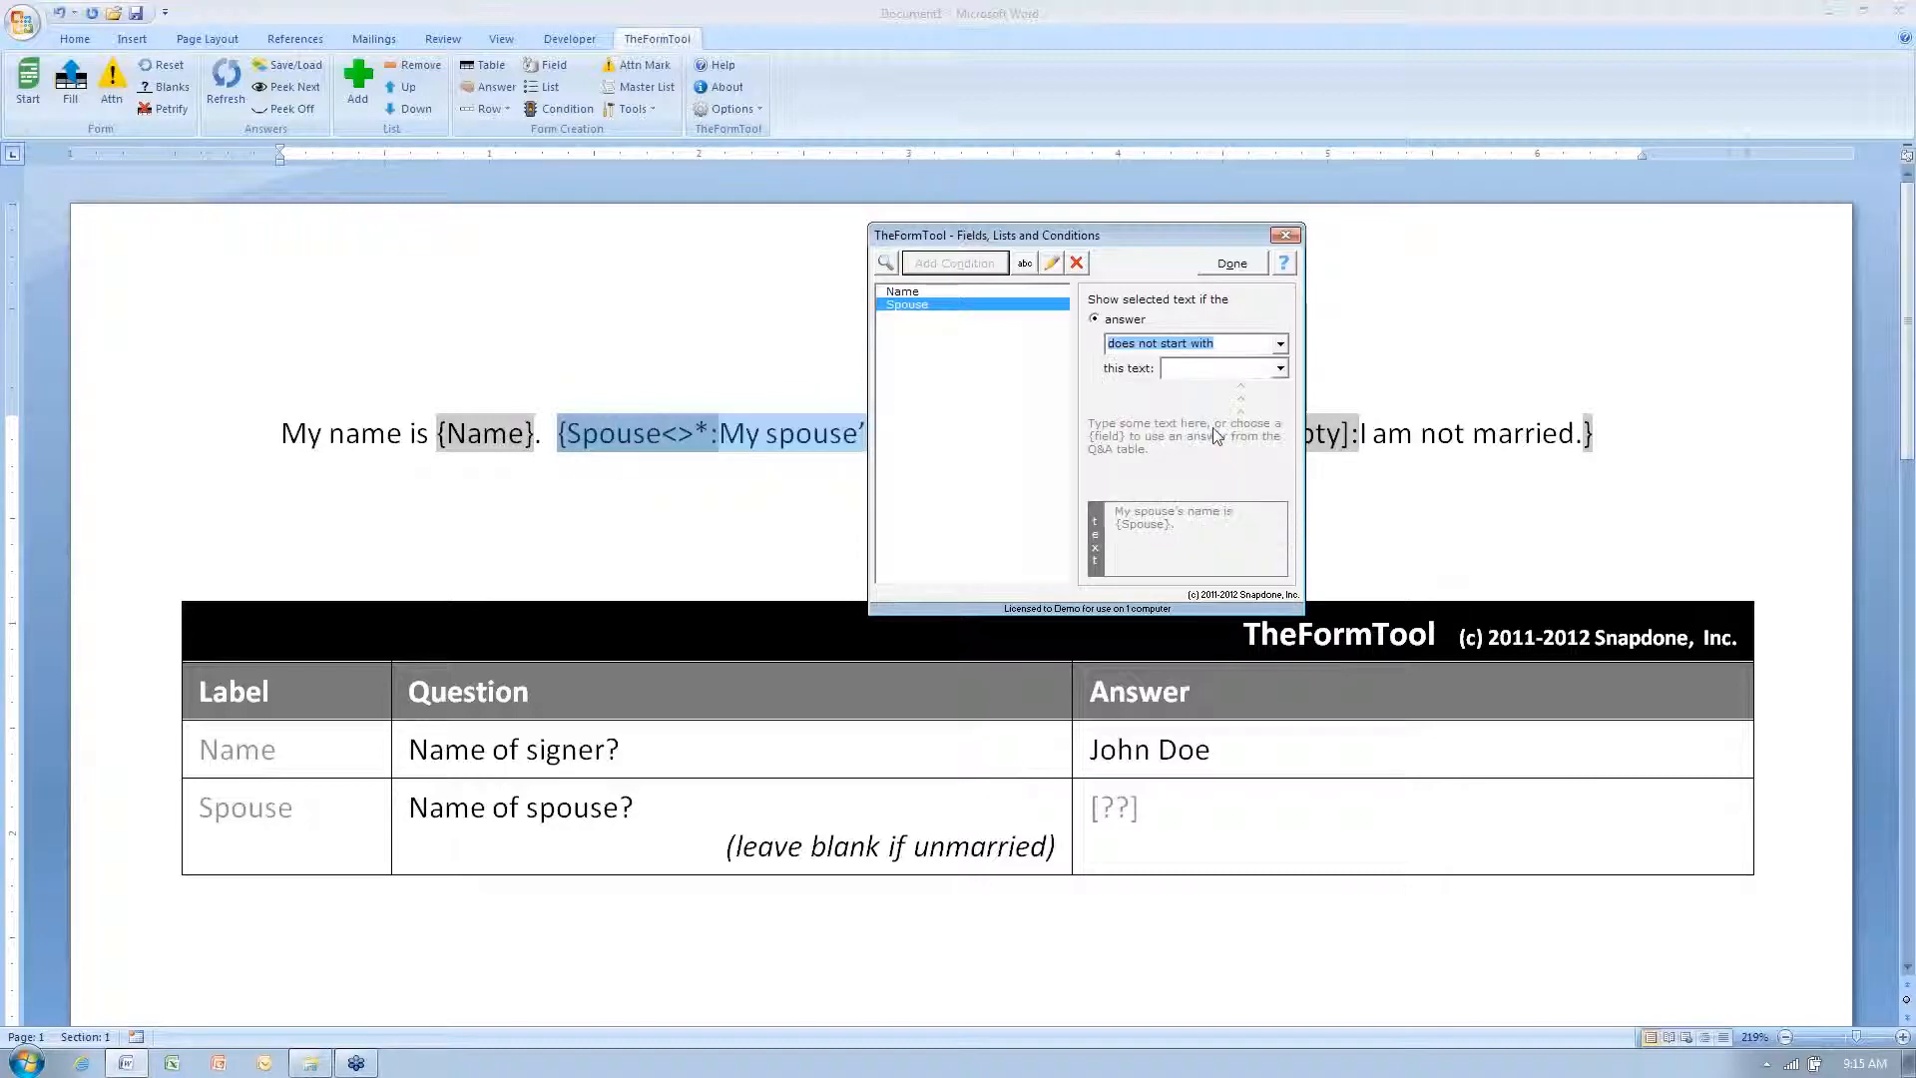
left_click(1237, 349)
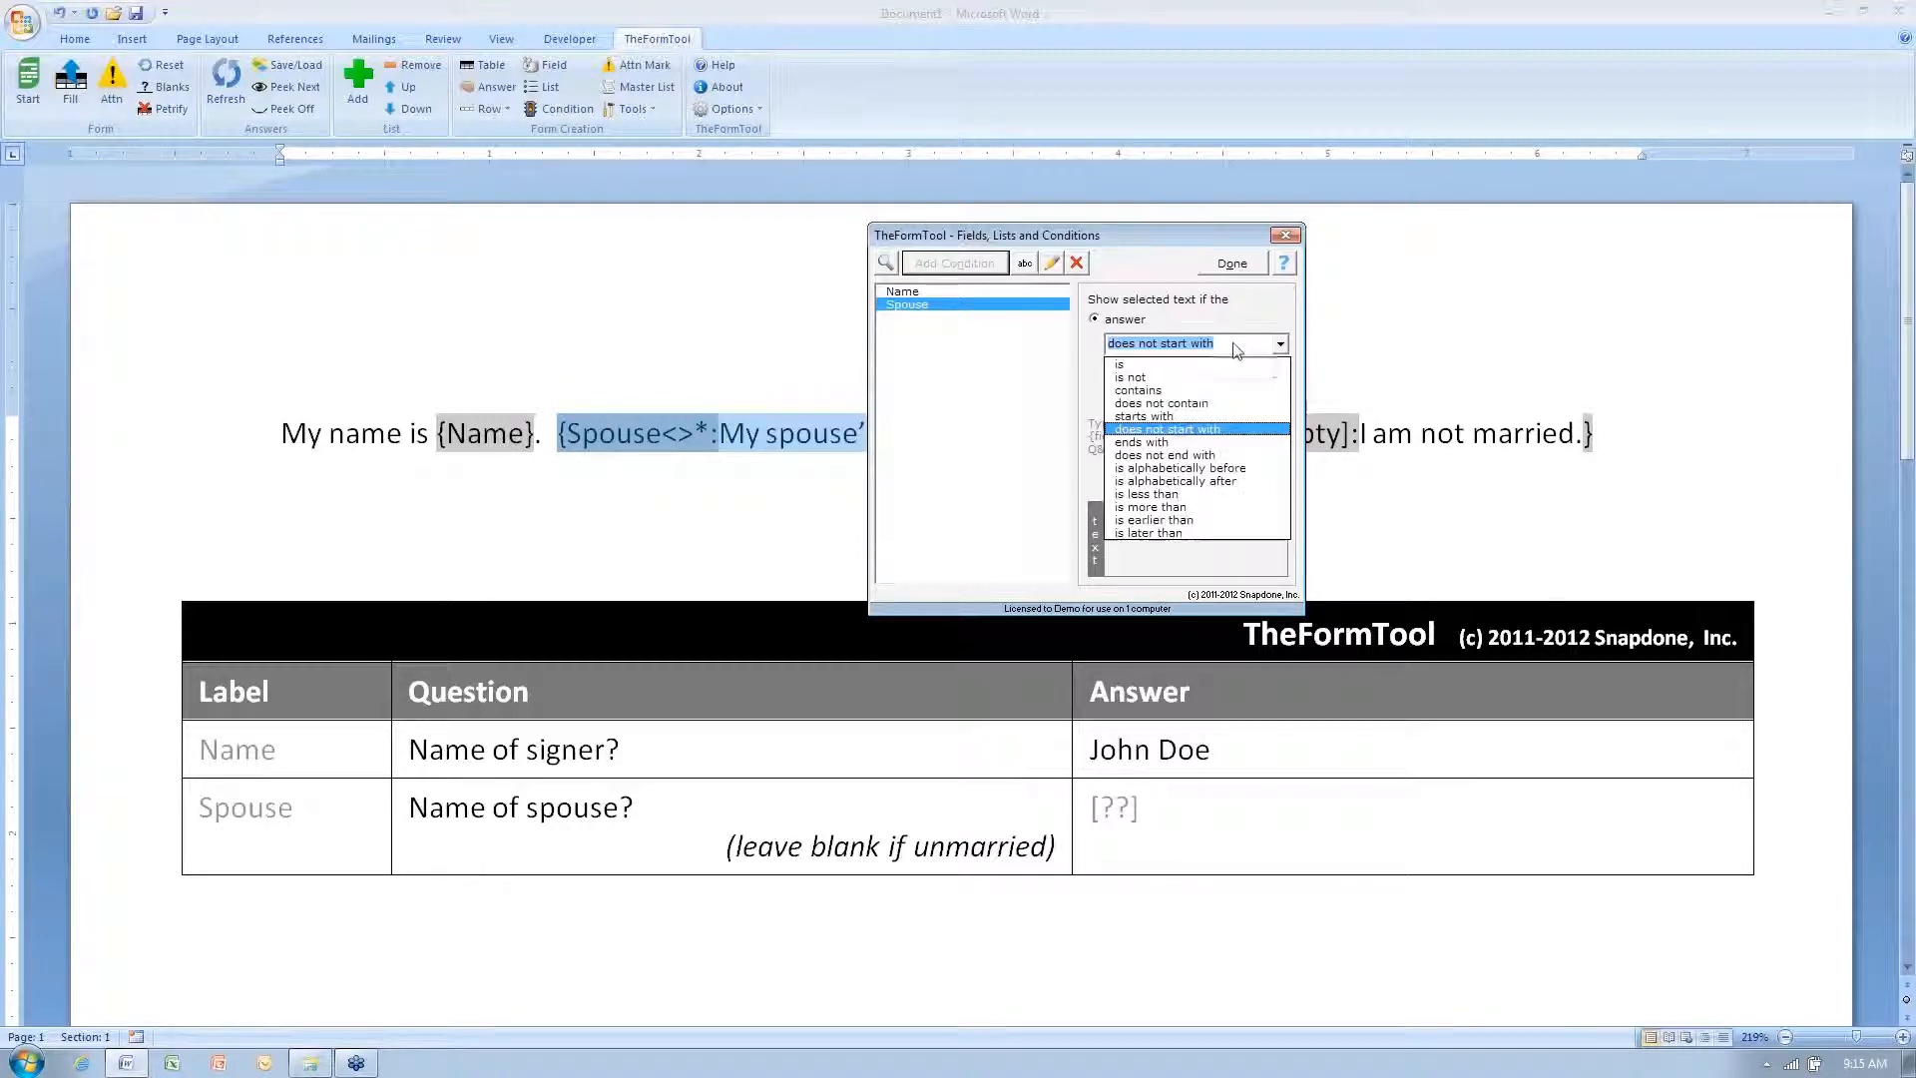
left_click(1232, 481)
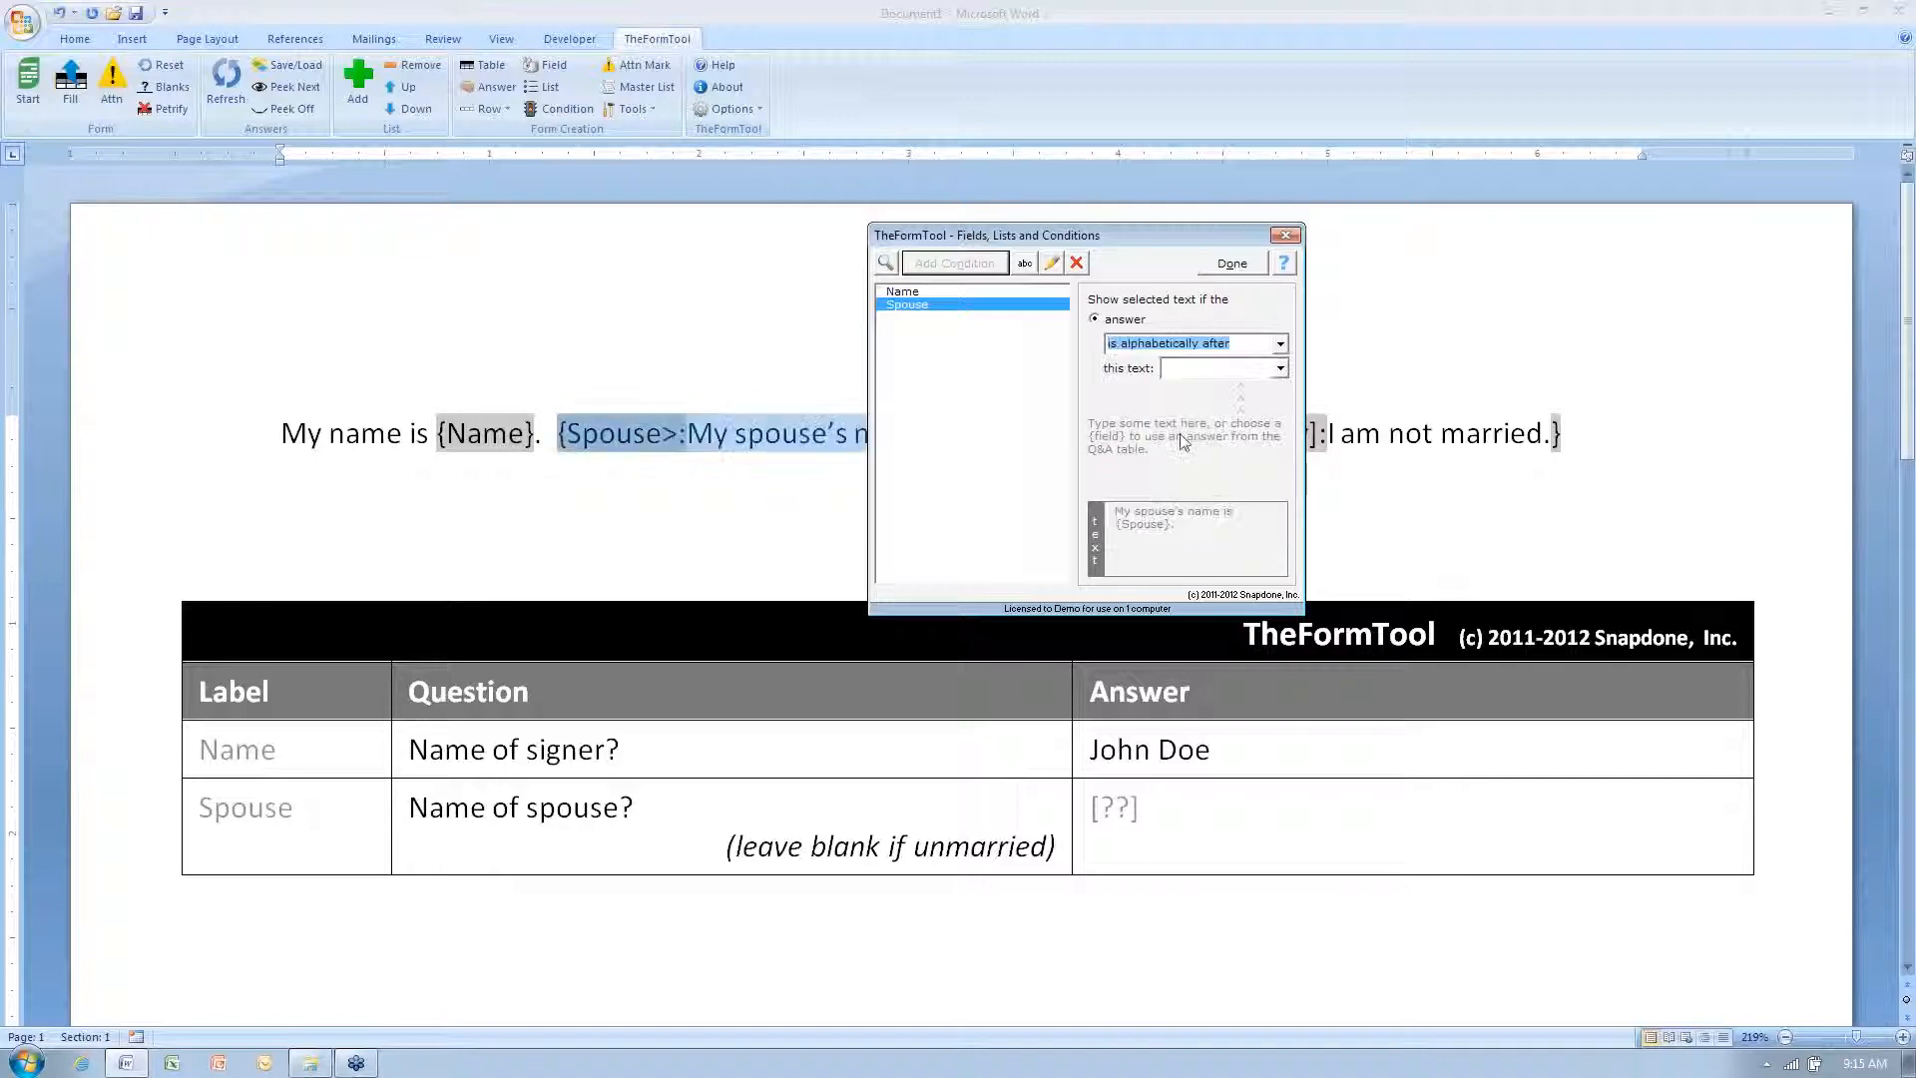
Step: Try the number comparisons "is less than" and "is more than" and the date comparison "is earlier than" on the spouse sentence's condition
left_click(1241, 345)
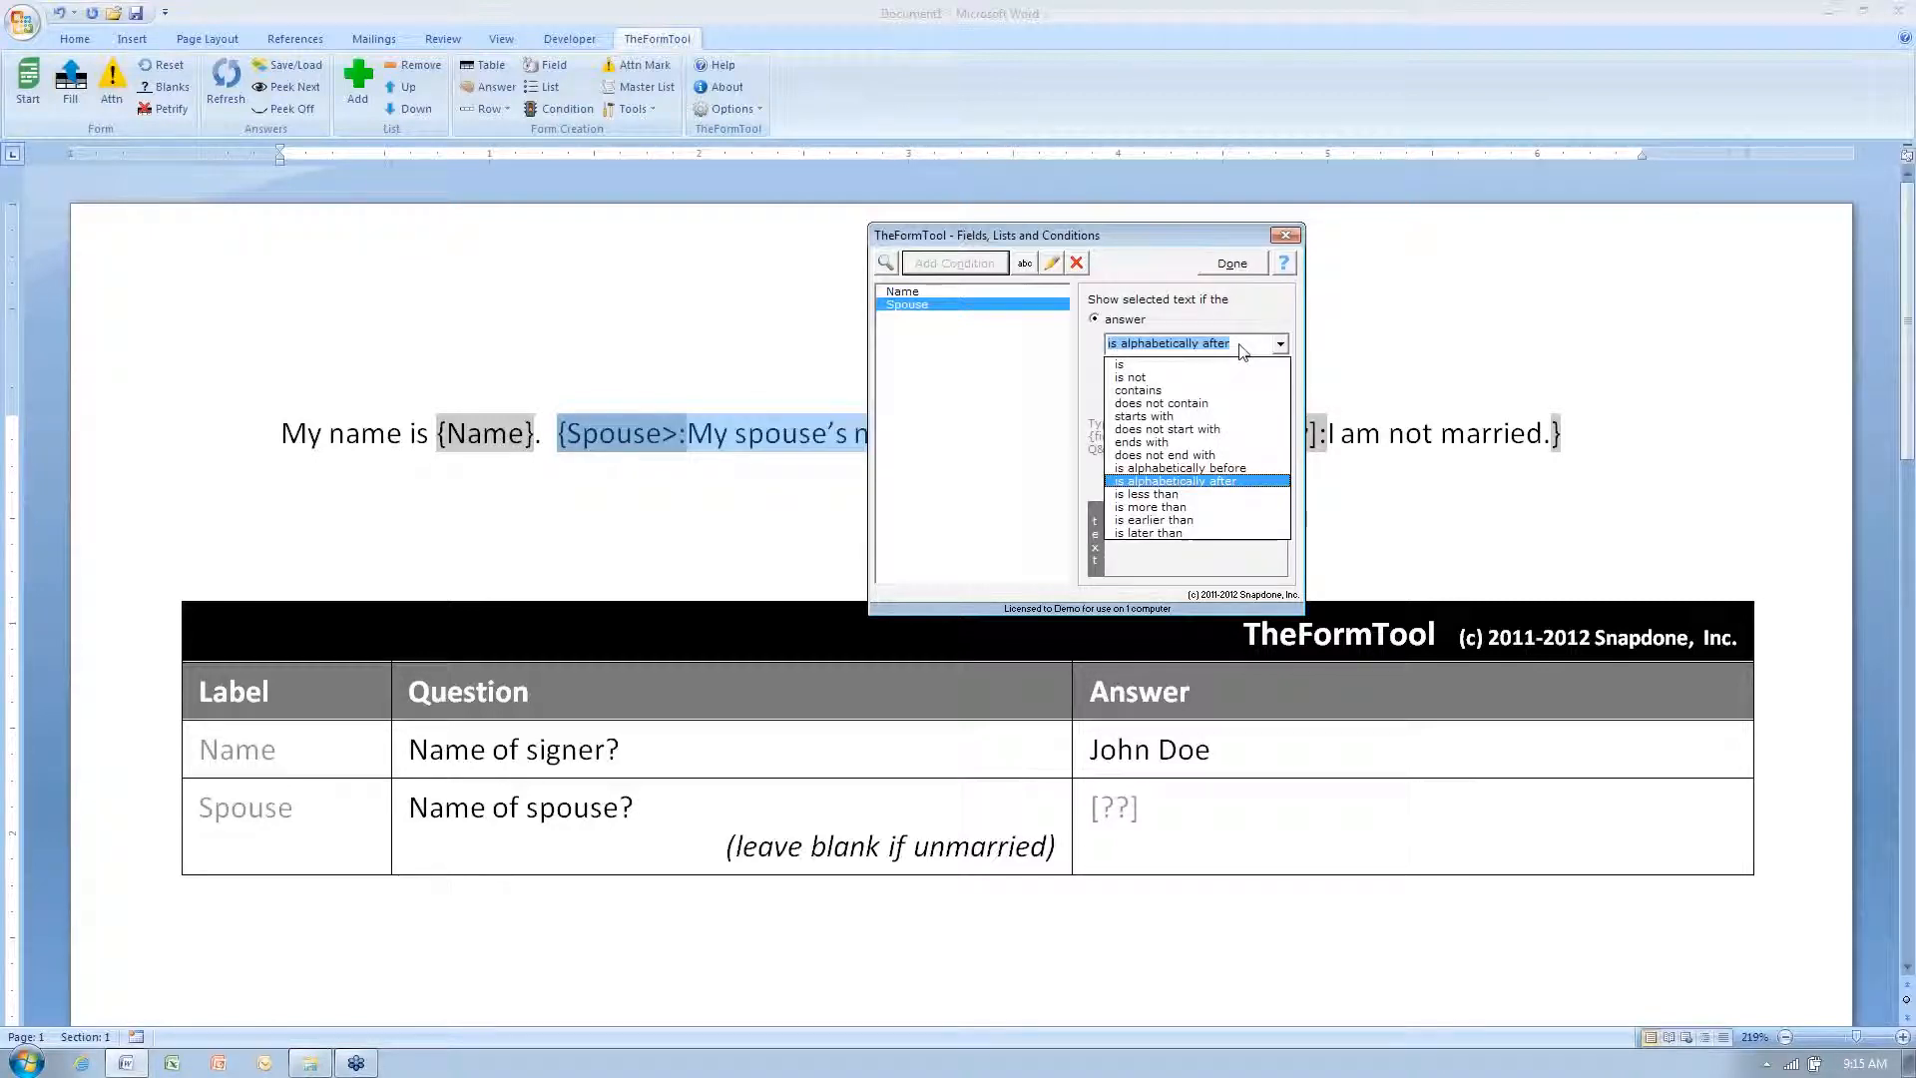
left_click(1173, 495)
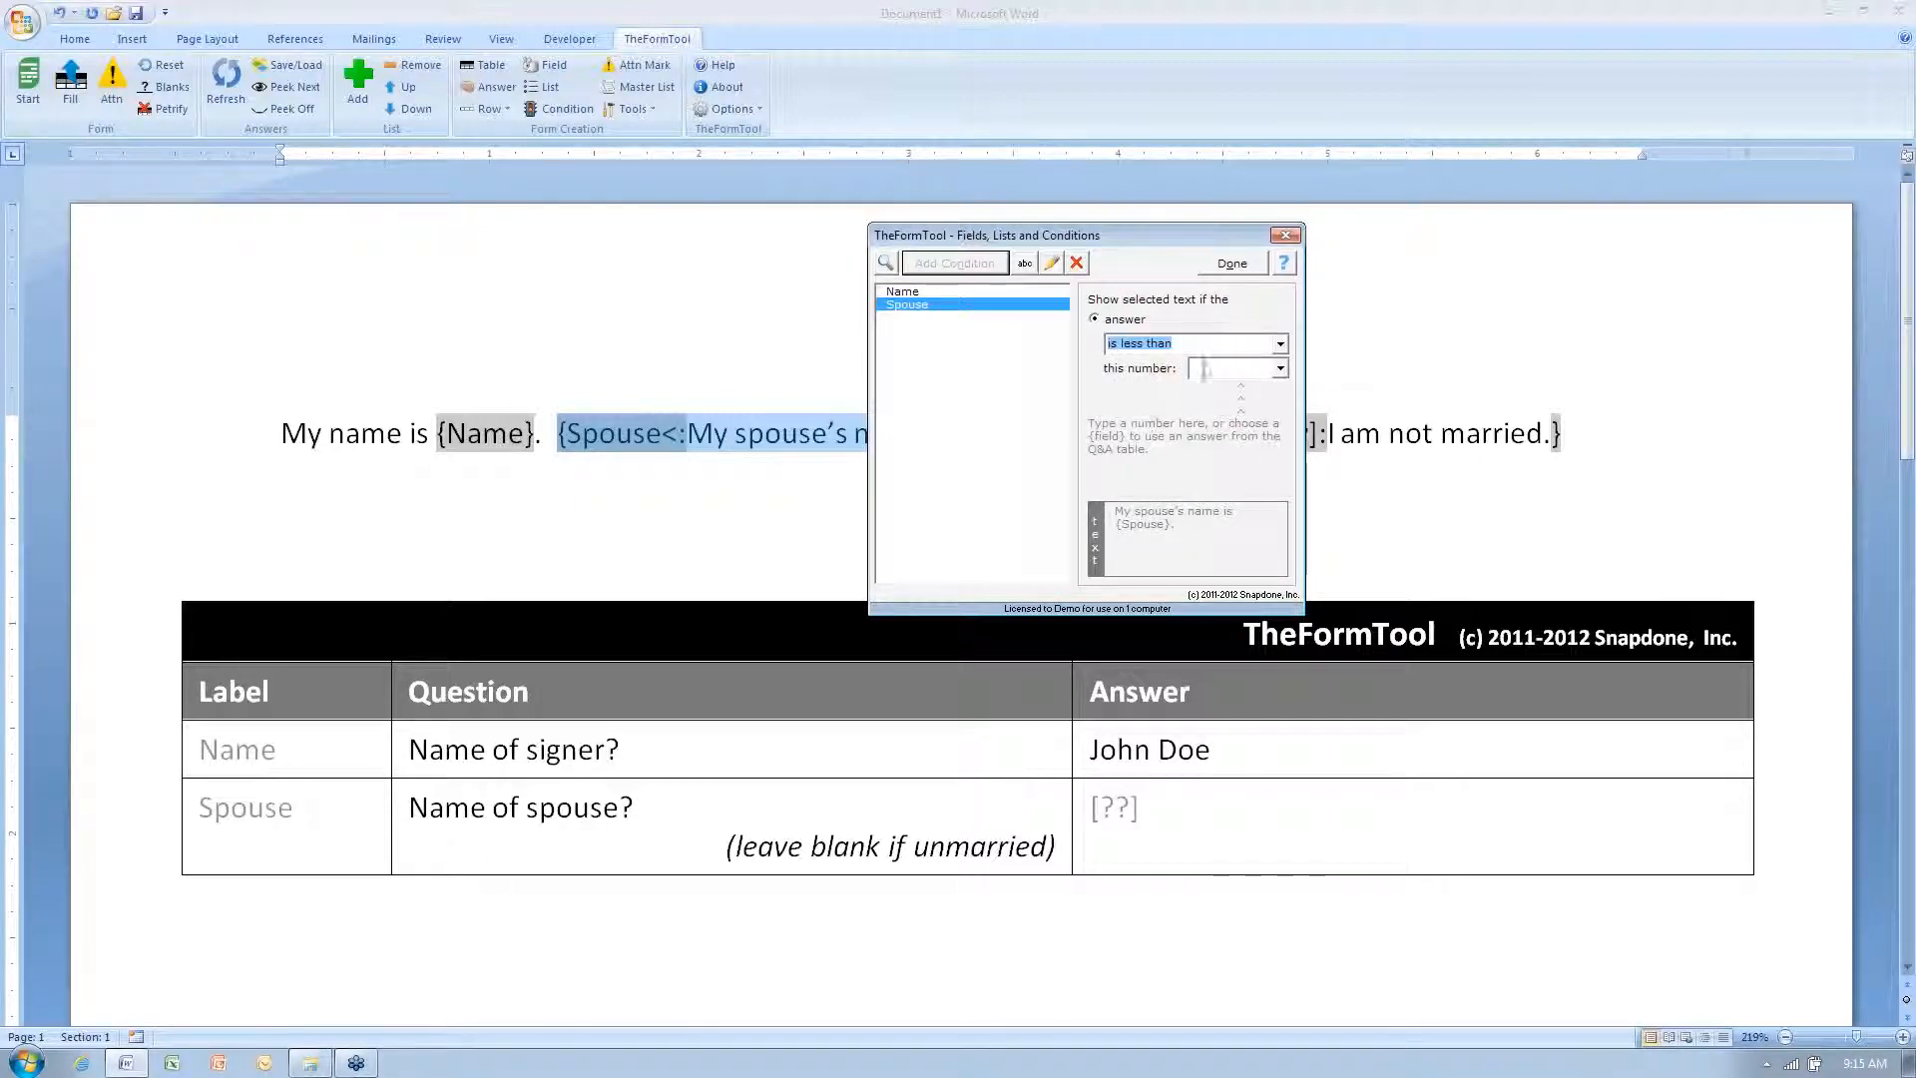
left_click(1232, 352)
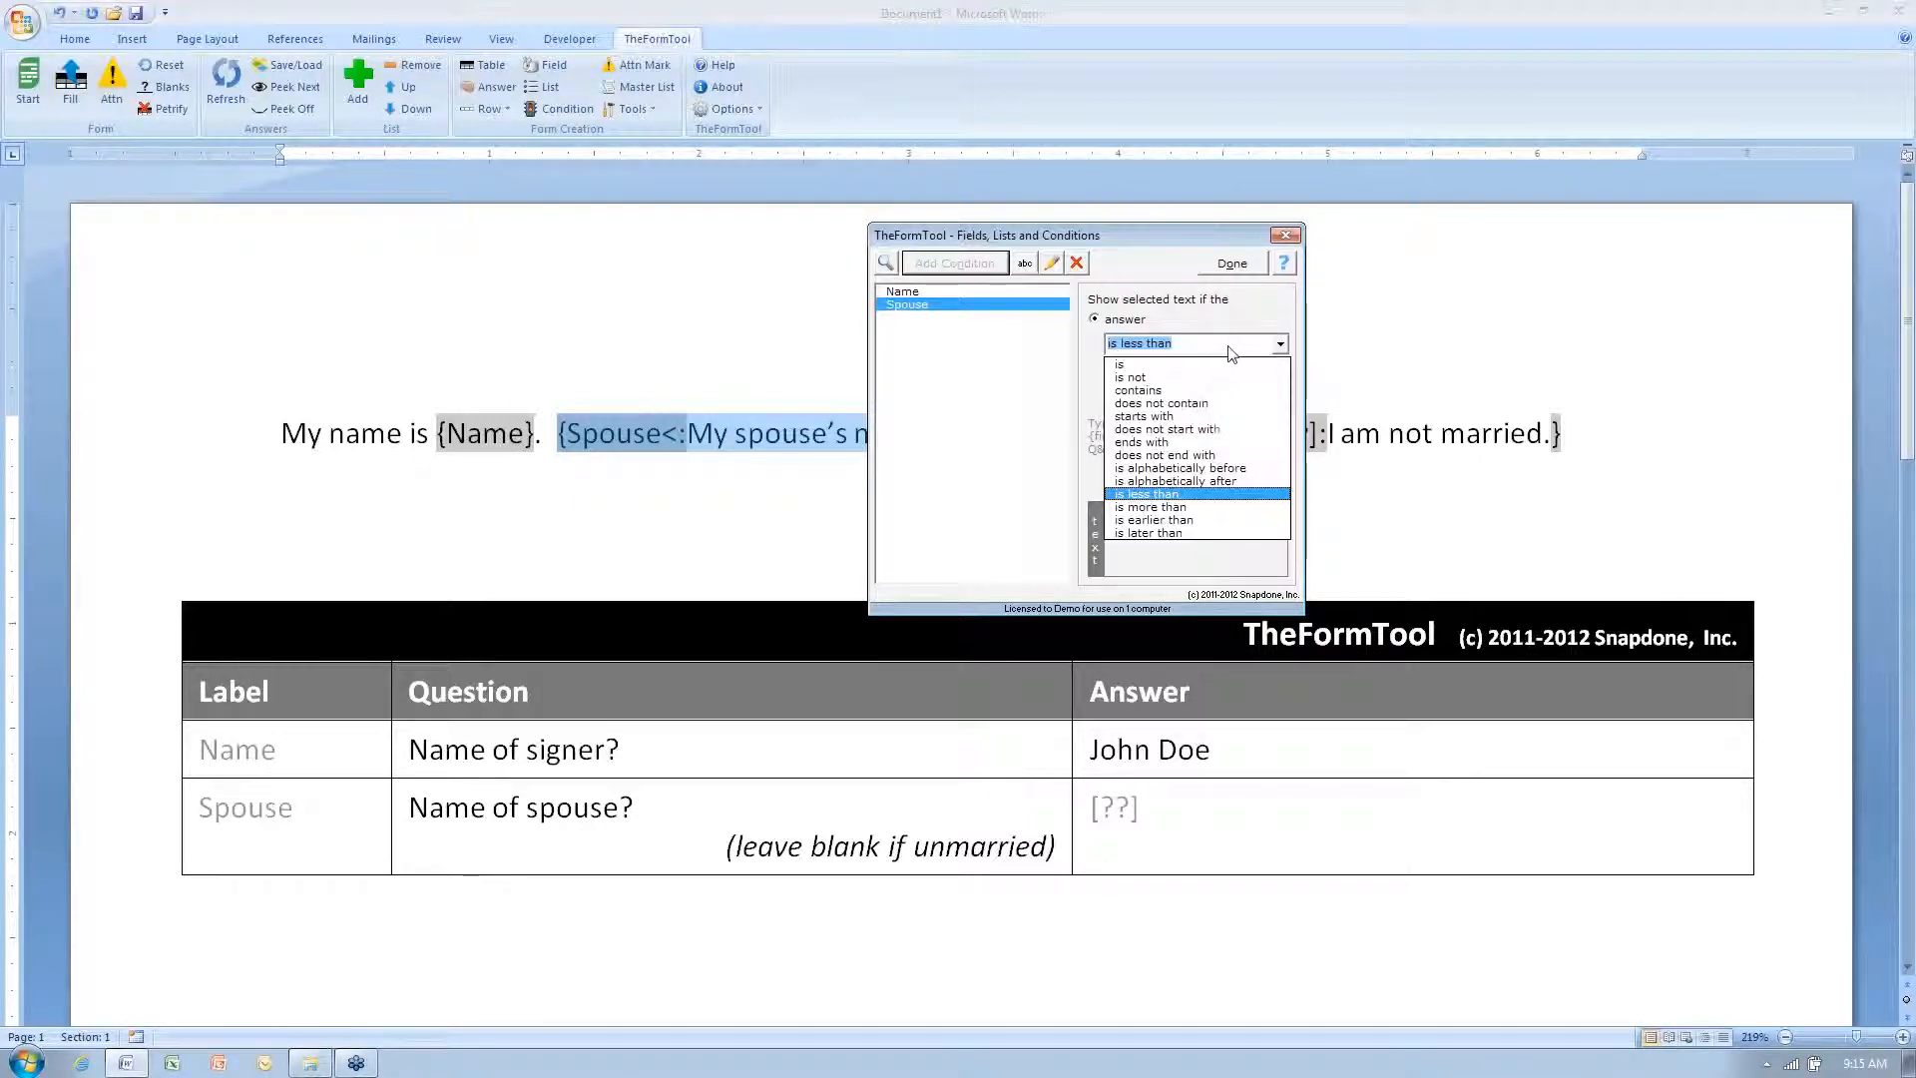
left_click(1175, 508)
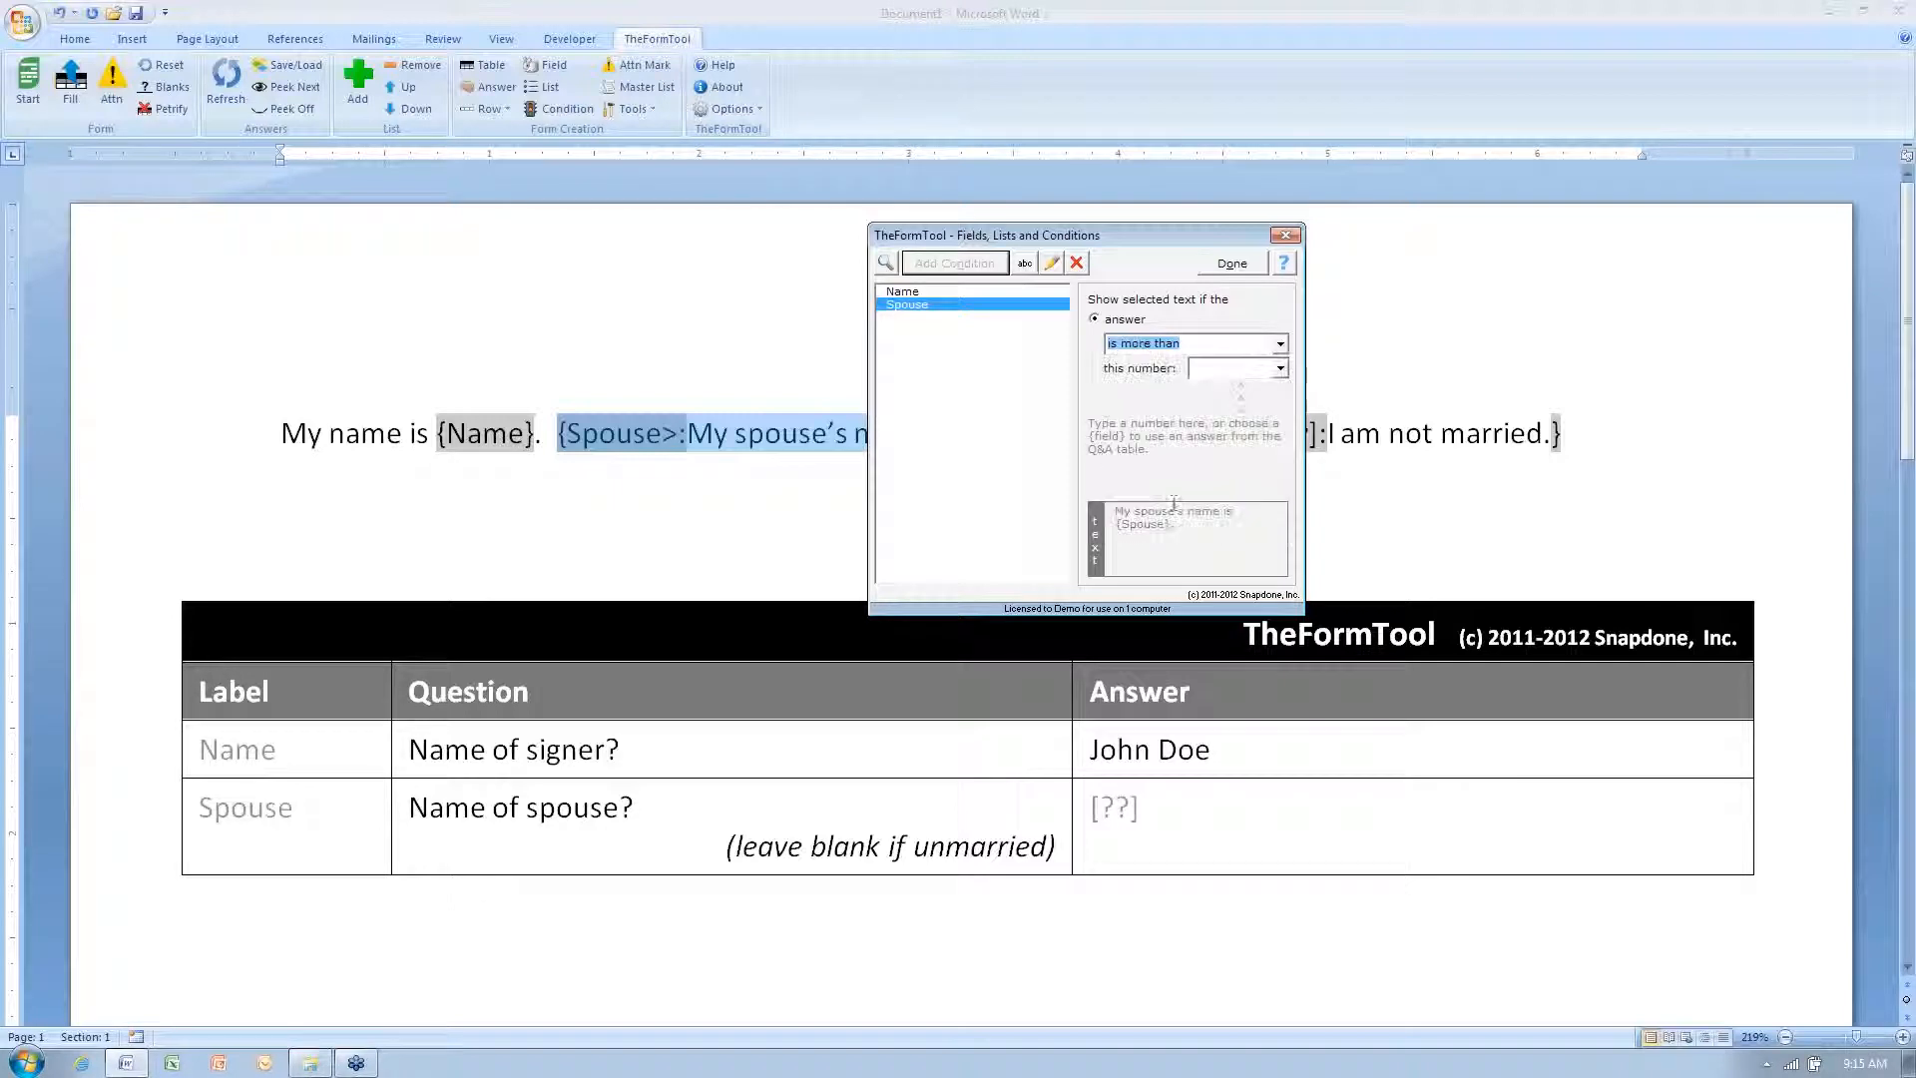
left_click(1219, 349)
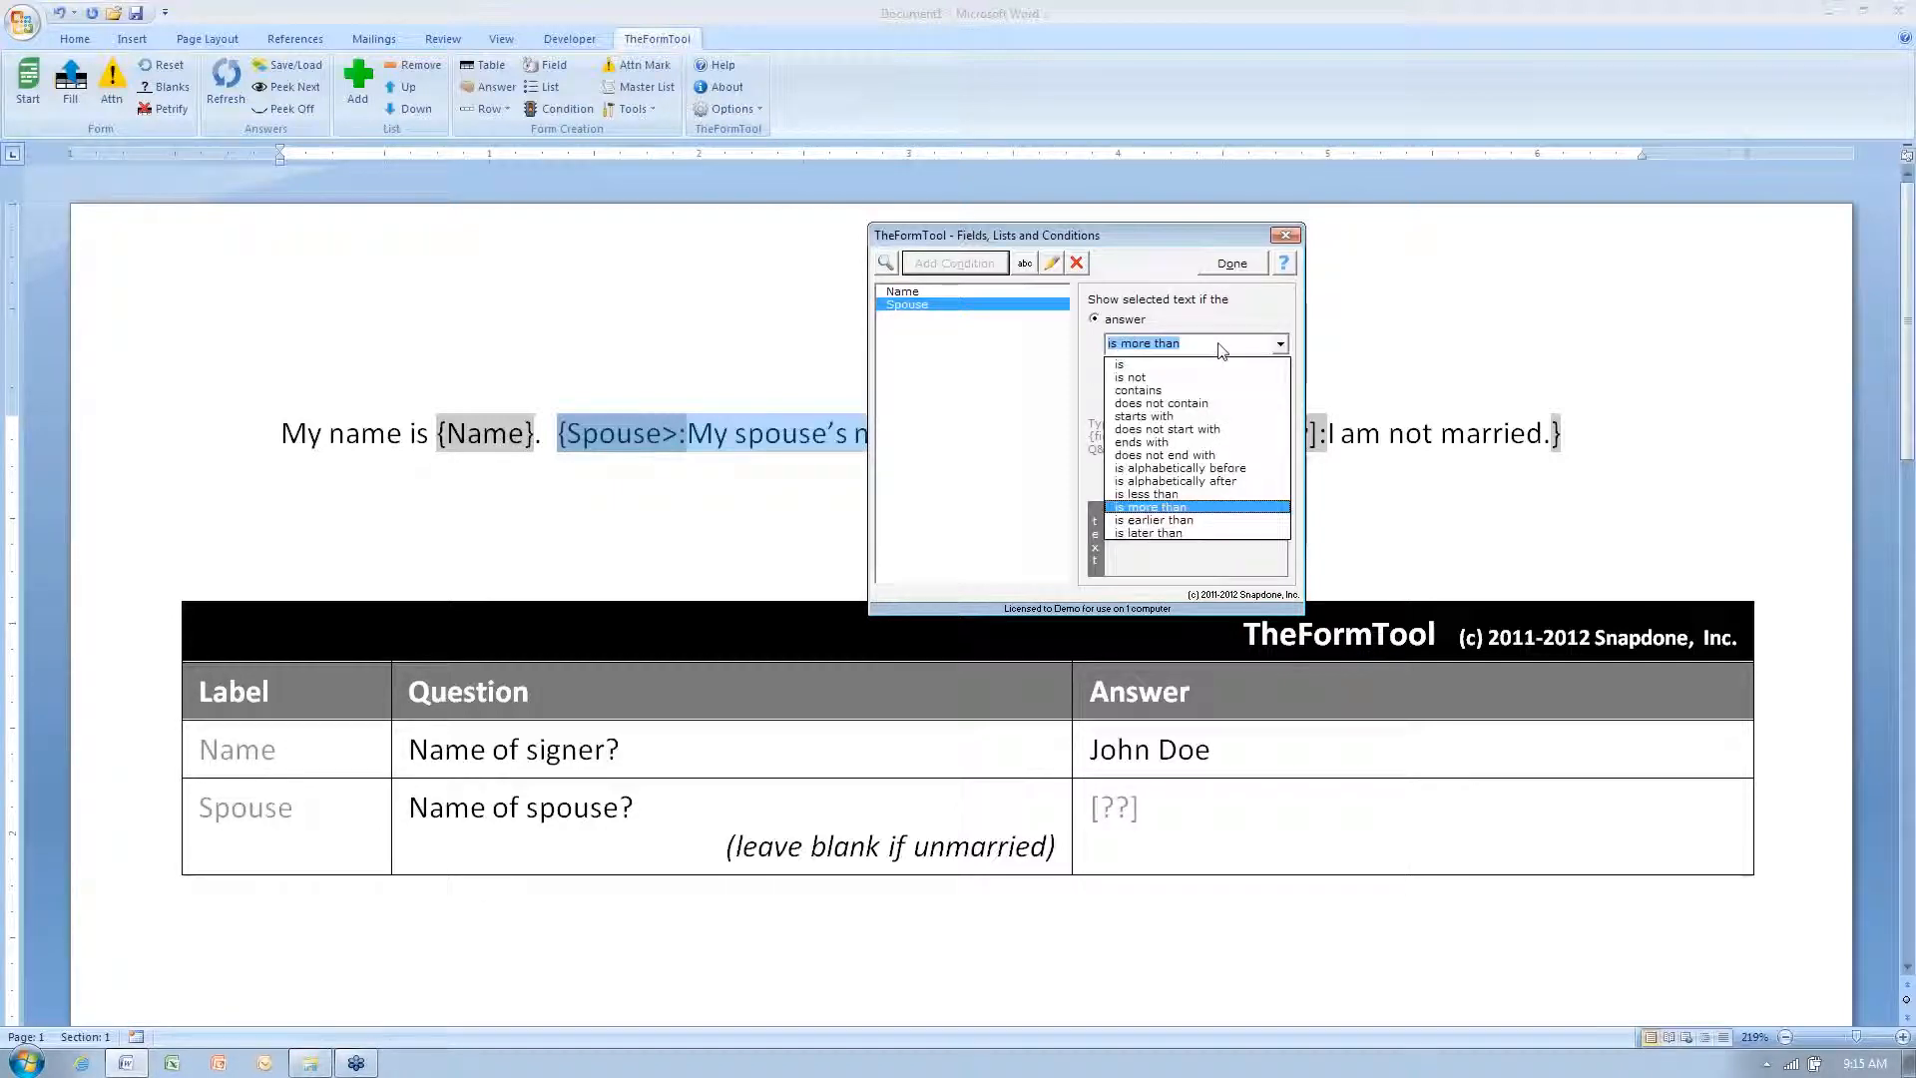
left_click(1181, 521)
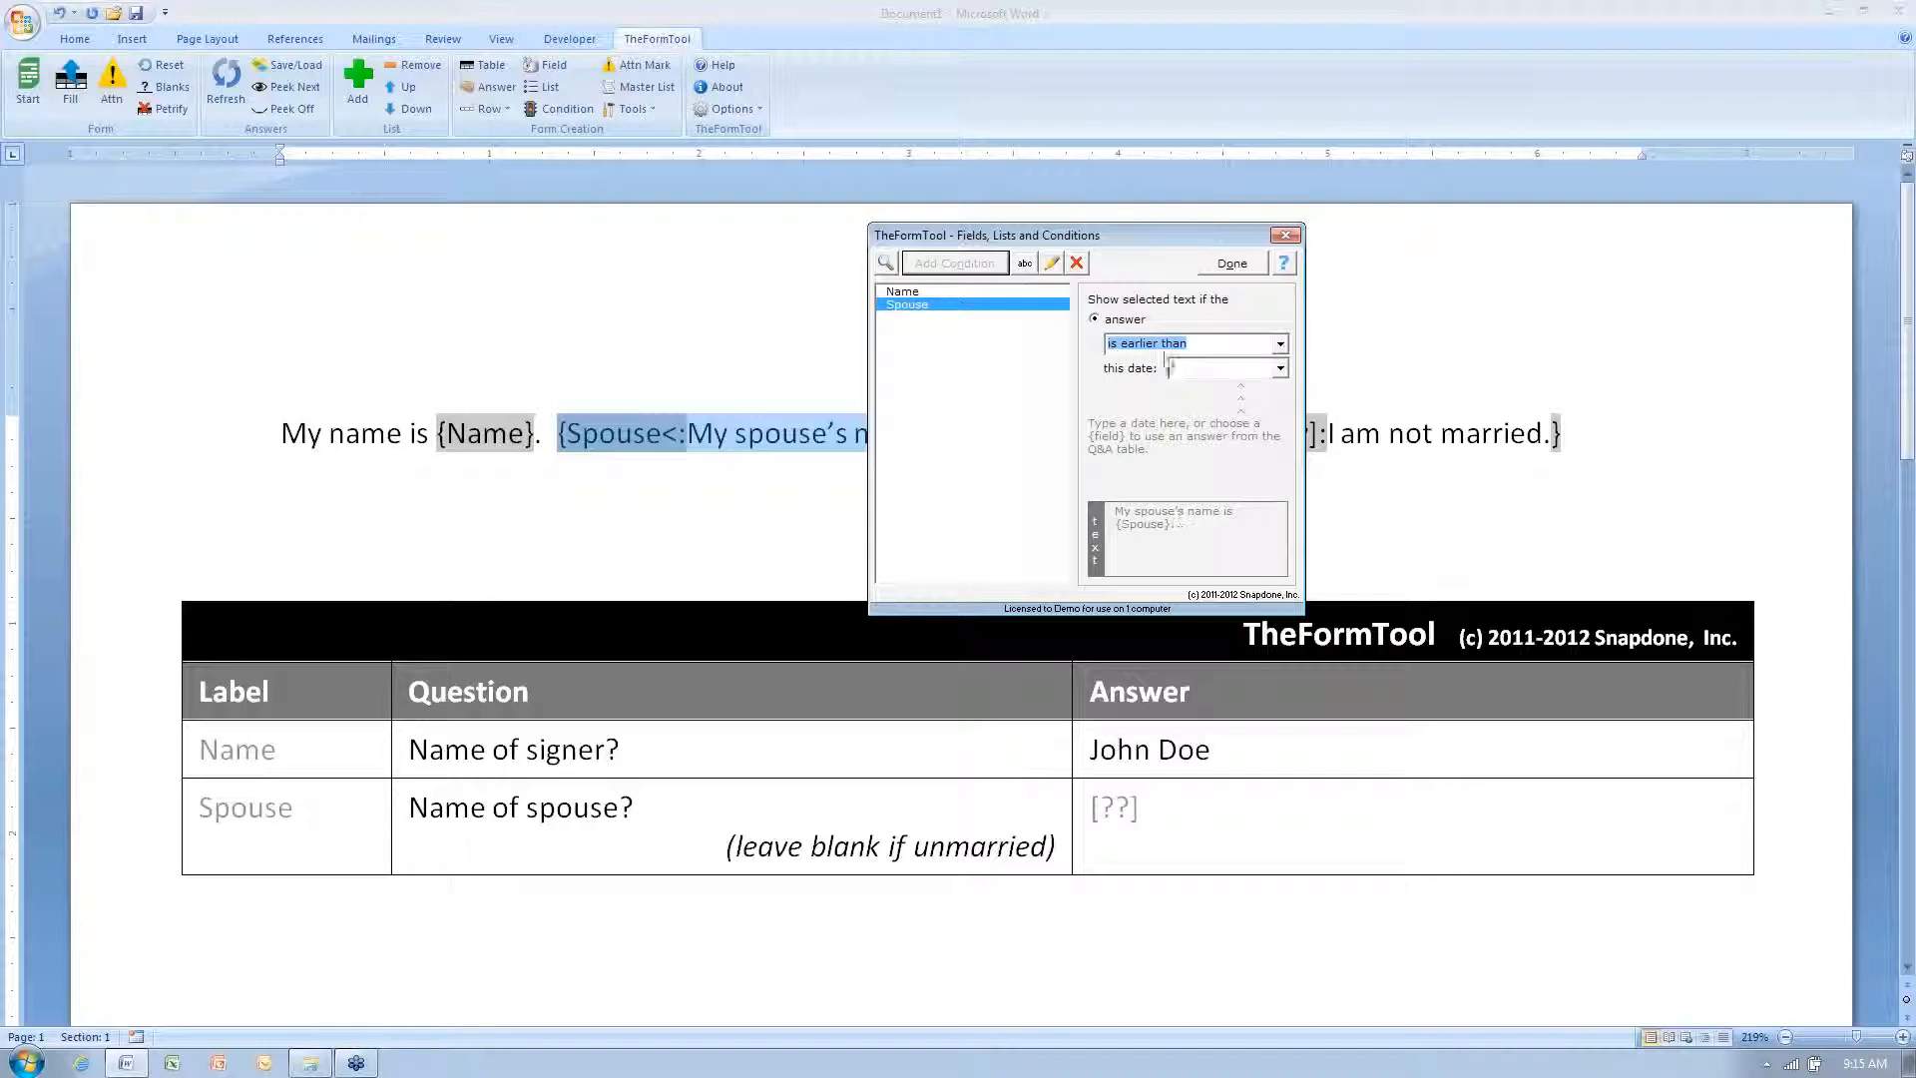
Step: Set the spouse sentence's condition to "is later than" with no date, and return to the signer's answer in the table
left_click(1220, 351)
left_click(1167, 534)
left_click(1285, 234)
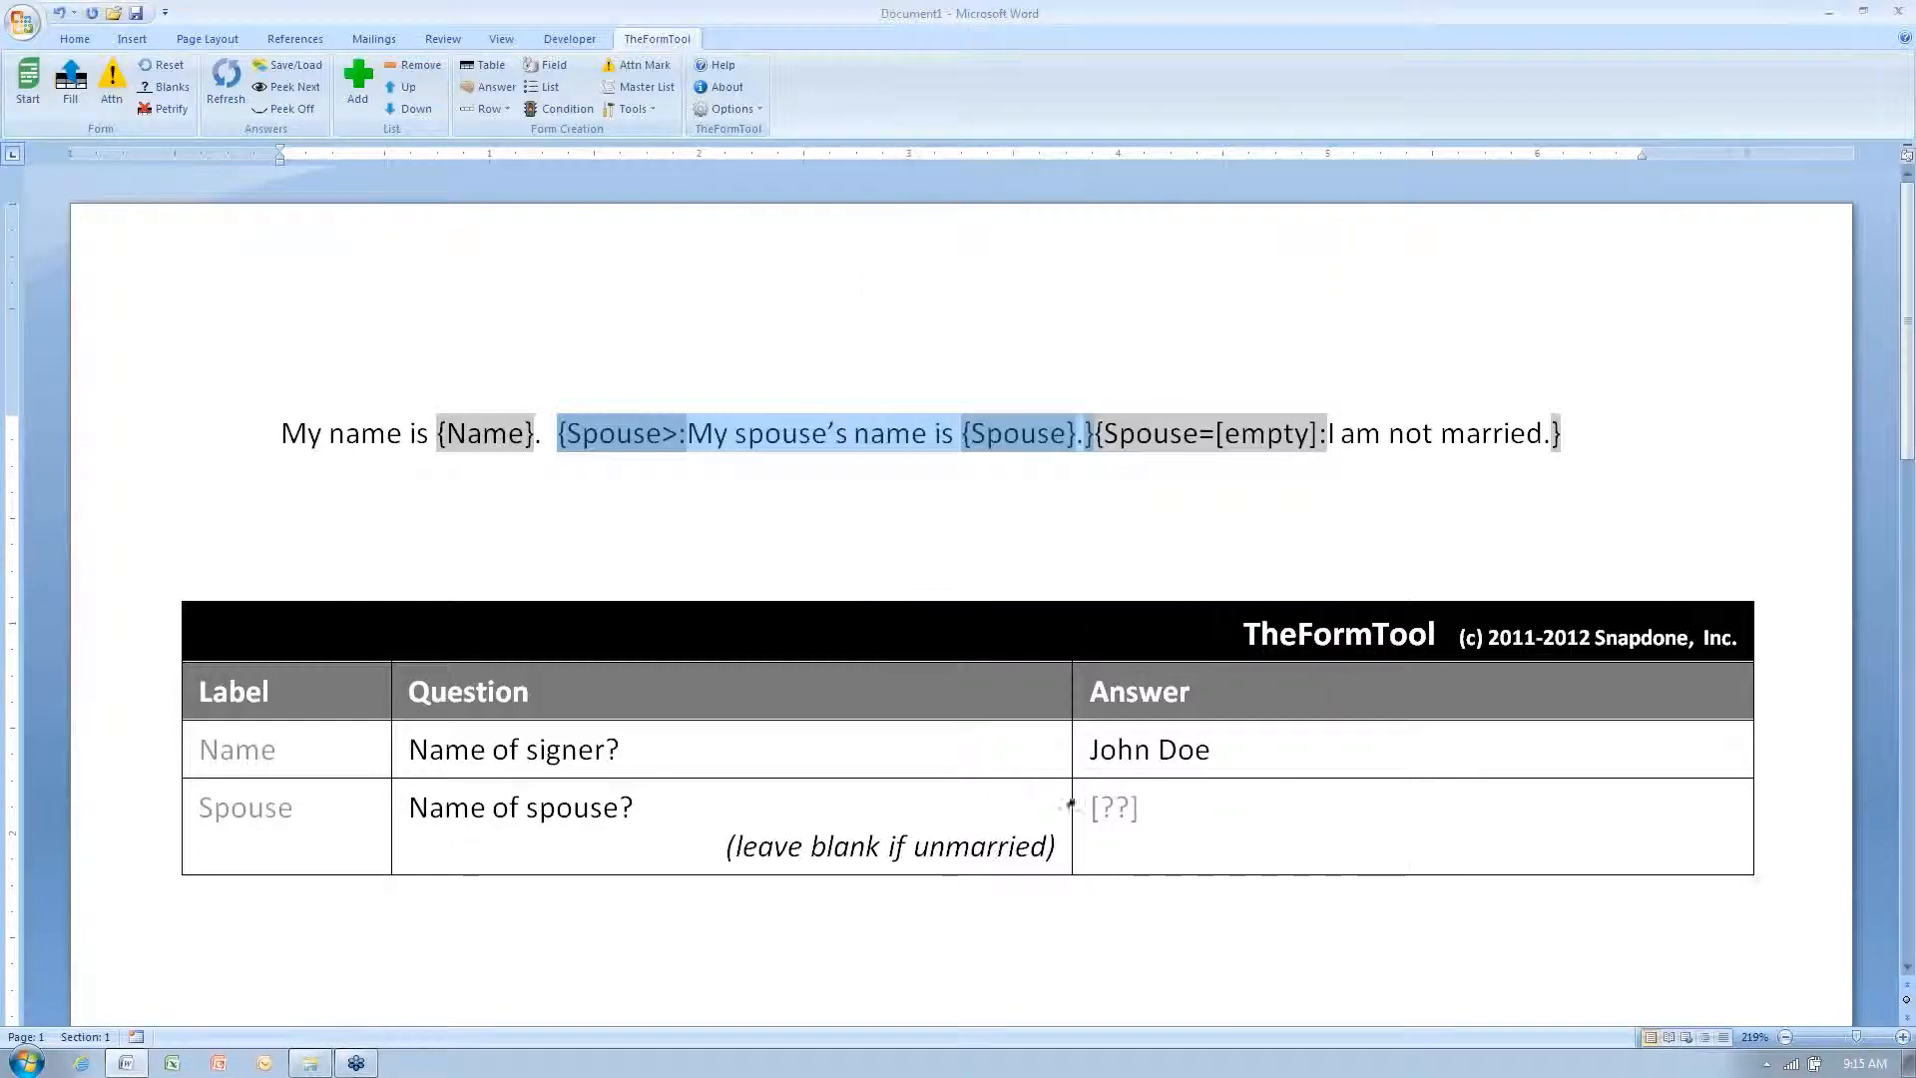
left_click(1157, 749)
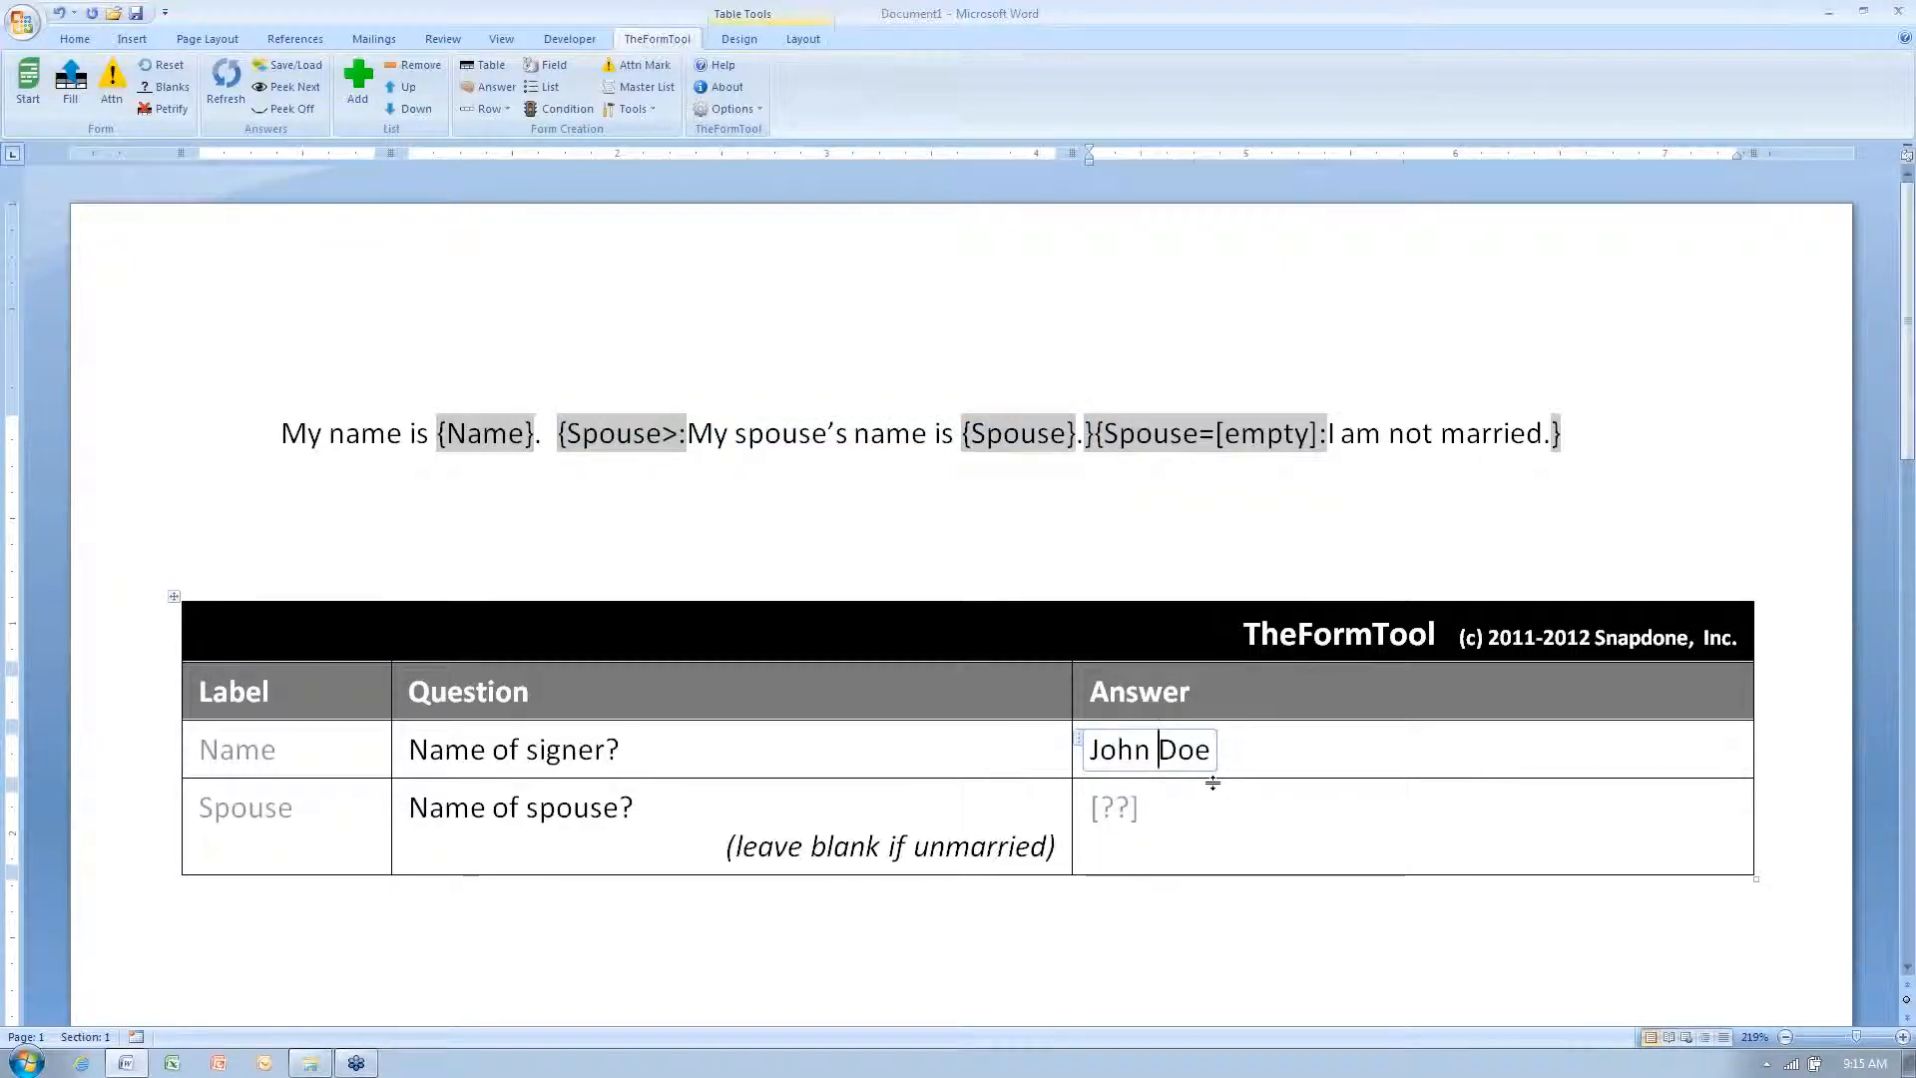